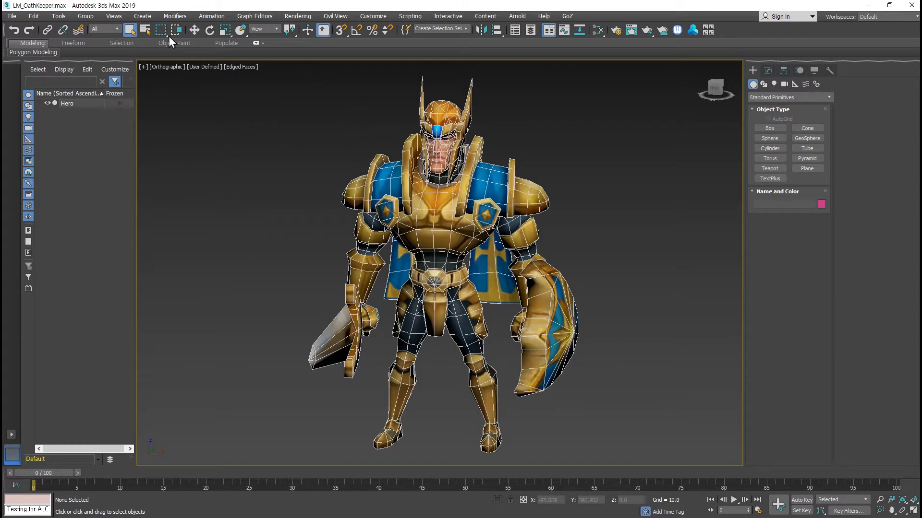
Expand the modeling ribbon and look over its Polygon Modeling options, including Symmetry Tools
click(256, 43)
click(68, 91)
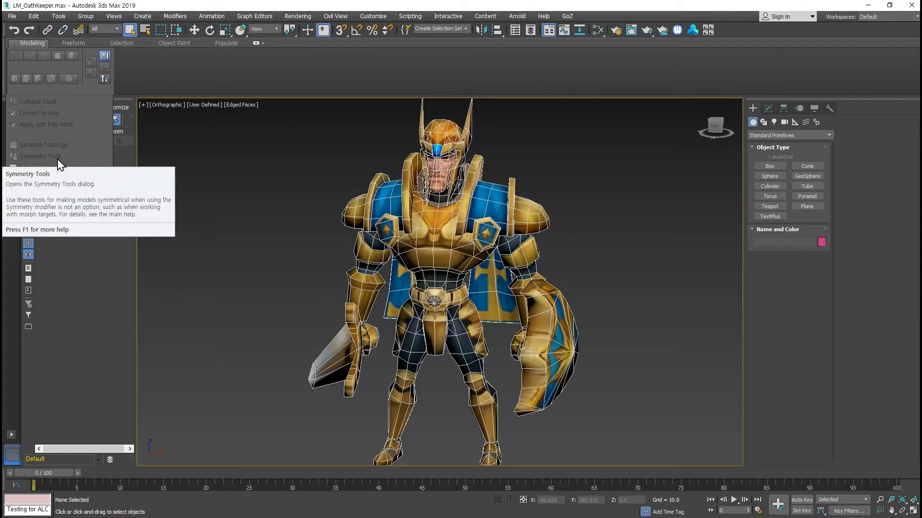
click(539, 144)
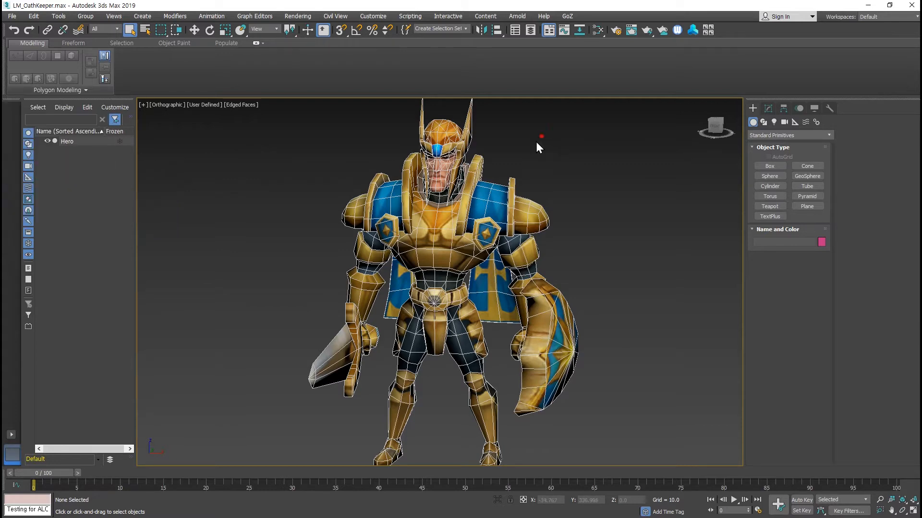
Select the Hero model and preview it with the Mirror tool, cancelling the mirror and clearing the selection
key(ctrl+a)
click(768, 108)
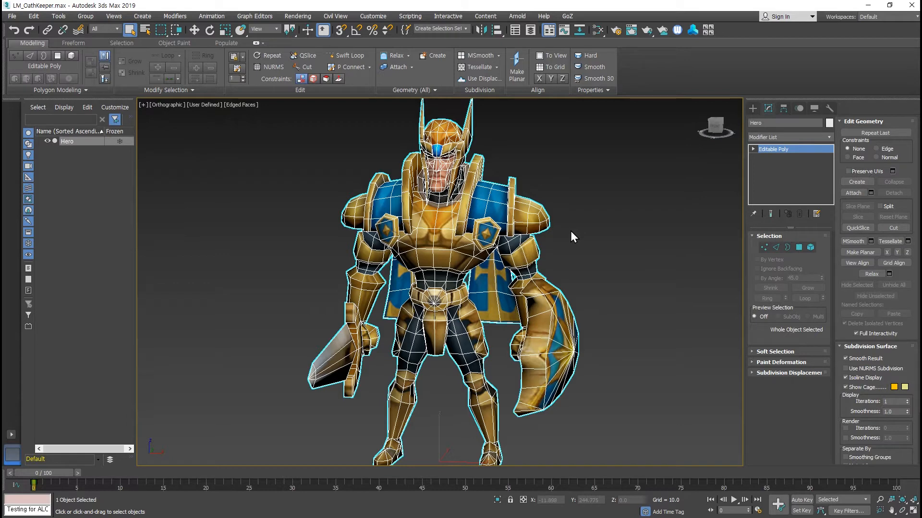
click(480, 30)
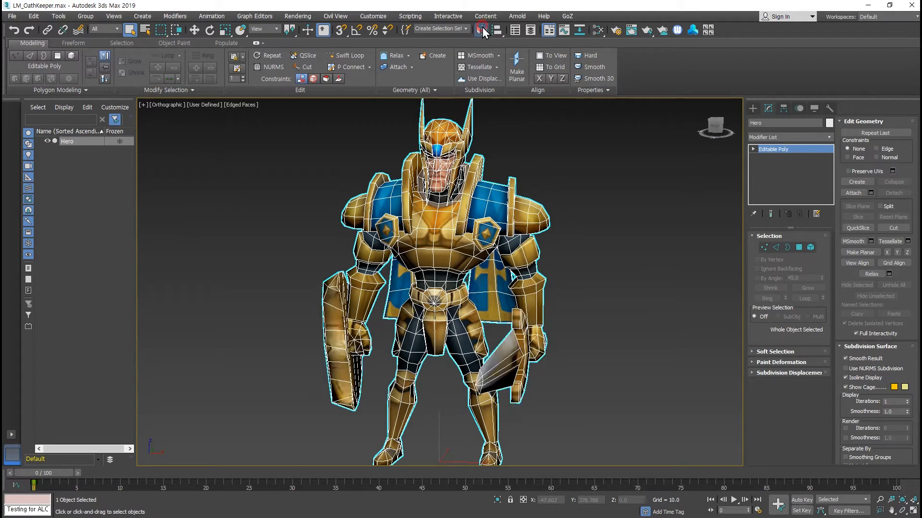
click(498, 175)
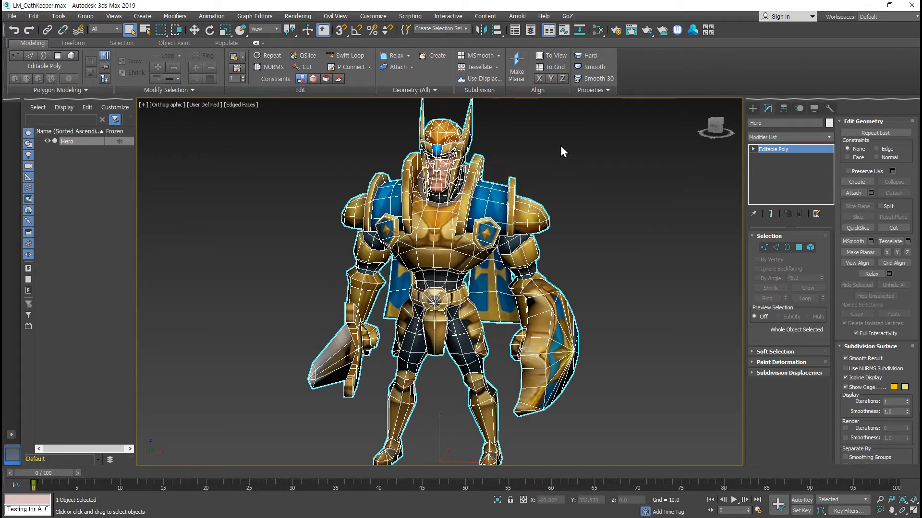
click(555, 182)
middle_drag(556, 188, 552, 193)
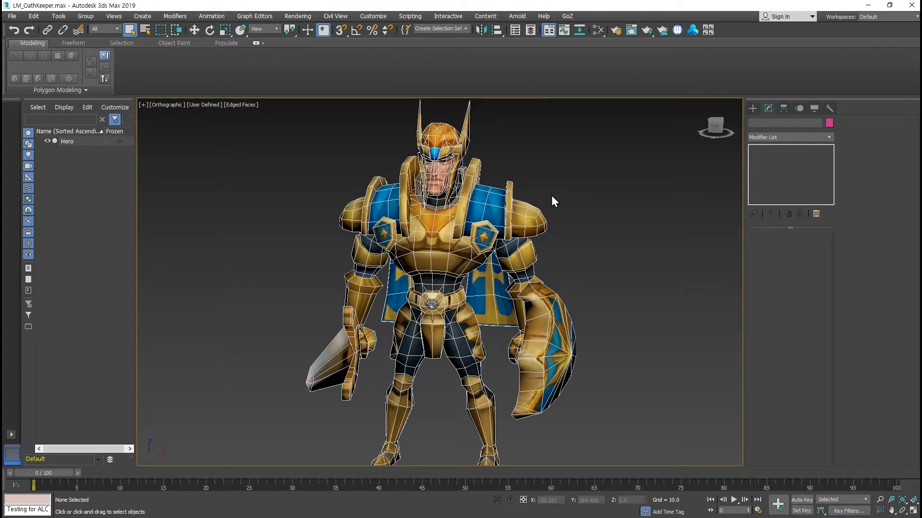
Clone the Hero model about 113 units straight above the original
drag(561, 178, 487, 262)
scroll(423, 307, down, 10)
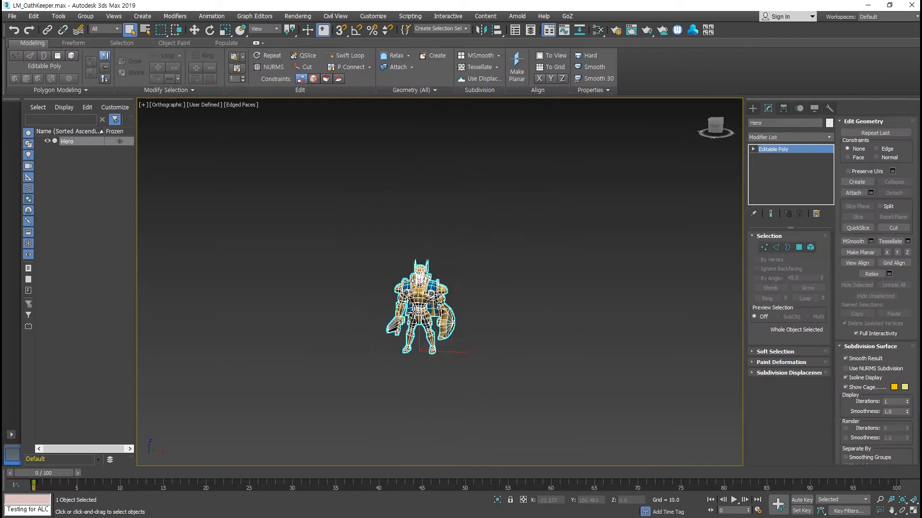
middle_drag(441, 310, 445, 342)
key(w)
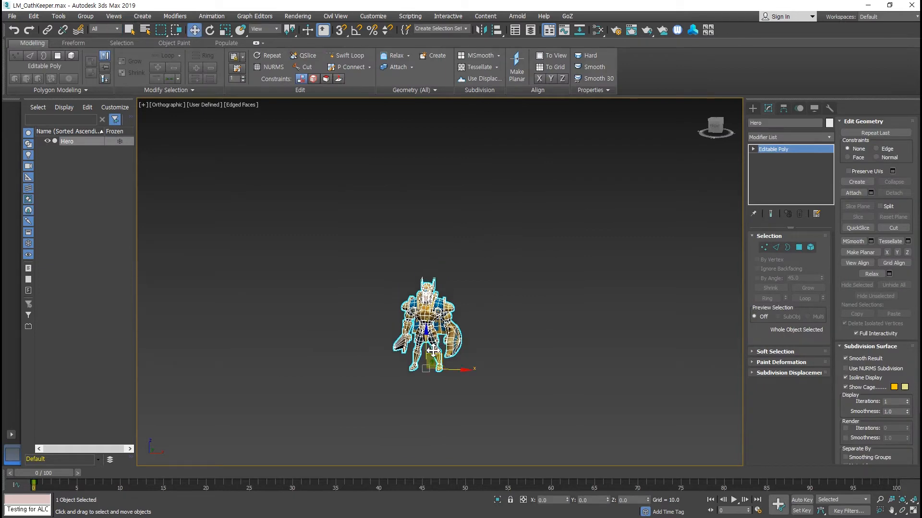
shift+drag(418, 342, 417, 203)
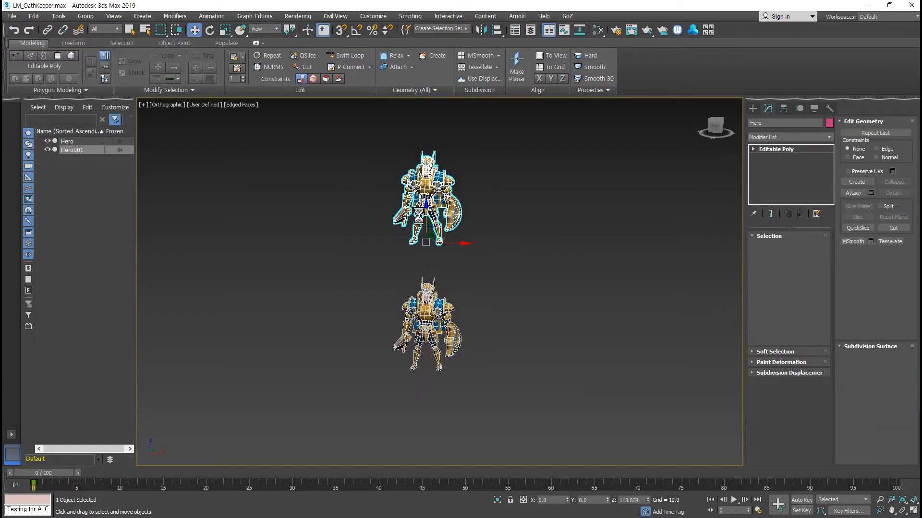
click(462, 303)
In the front view, delete the vertices of the cloned hero's sword-side half
key(f)
key(z)
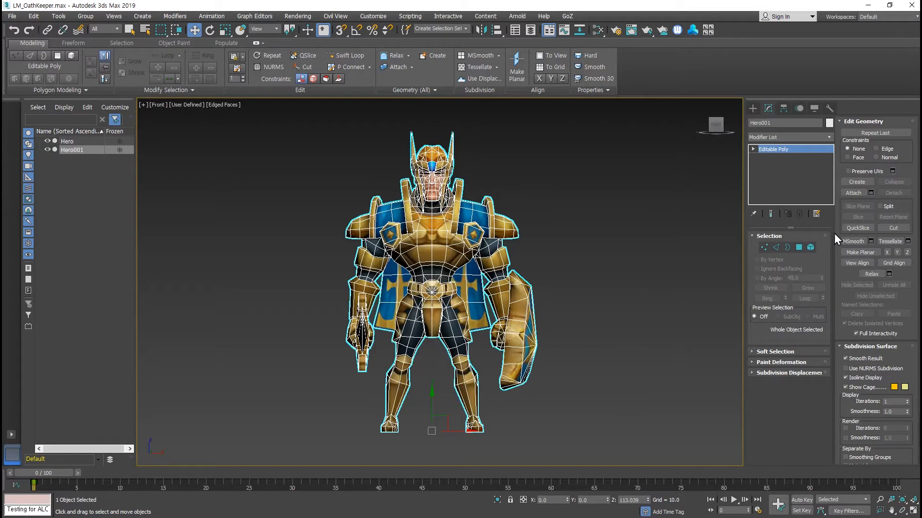
click(766, 247)
drag(427, 117, 282, 451)
key(Delete)
scroll(396, 348, up, 5)
scroll(408, 354, down, 3)
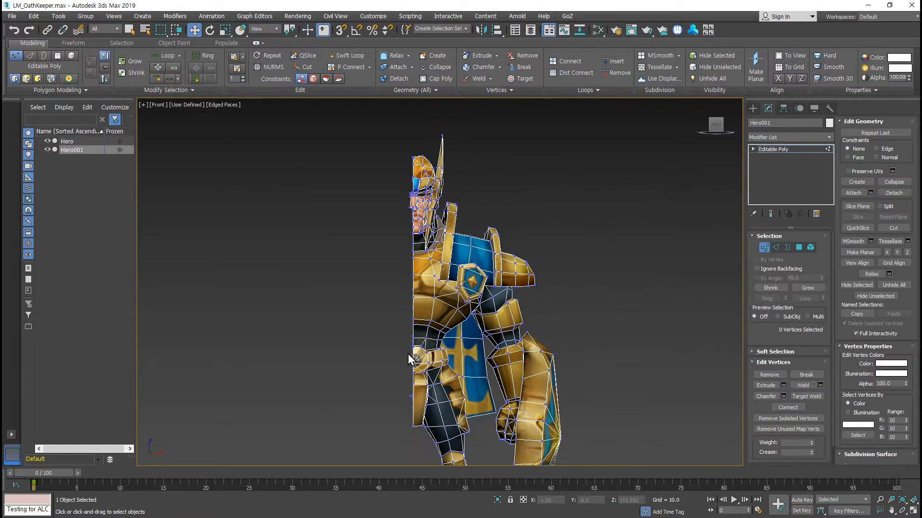
Remove the stray vertices crossing the clone's centre line at the waist and face, and leave vertex editing
scroll(407, 353, up, 3)
scroll(417, 349, up, 3)
drag(420, 408, 427, 413)
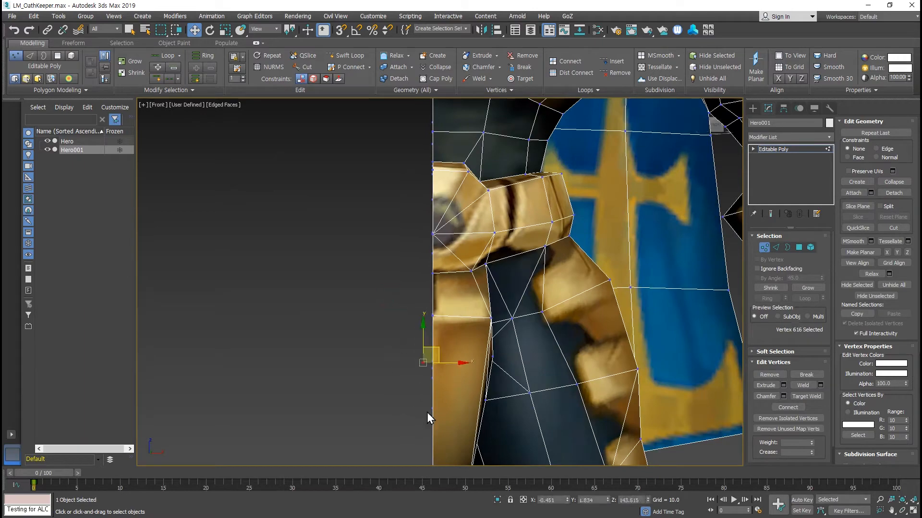
scroll(421, 188, down, 5)
scroll(427, 176, up, 4)
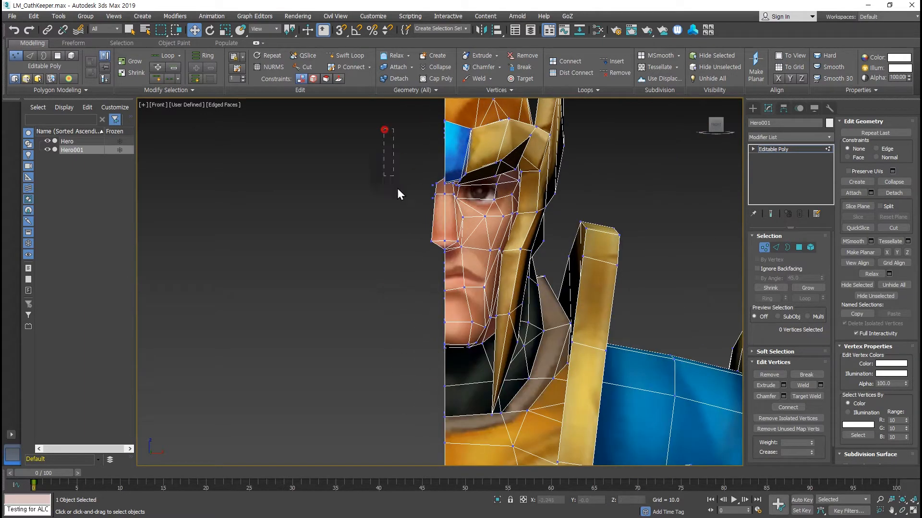
drag(441, 289, 440, 289)
alt+middle_drag(441, 289, 394, 242)
scroll(473, 231, up, 3)
key(f)
key(z)
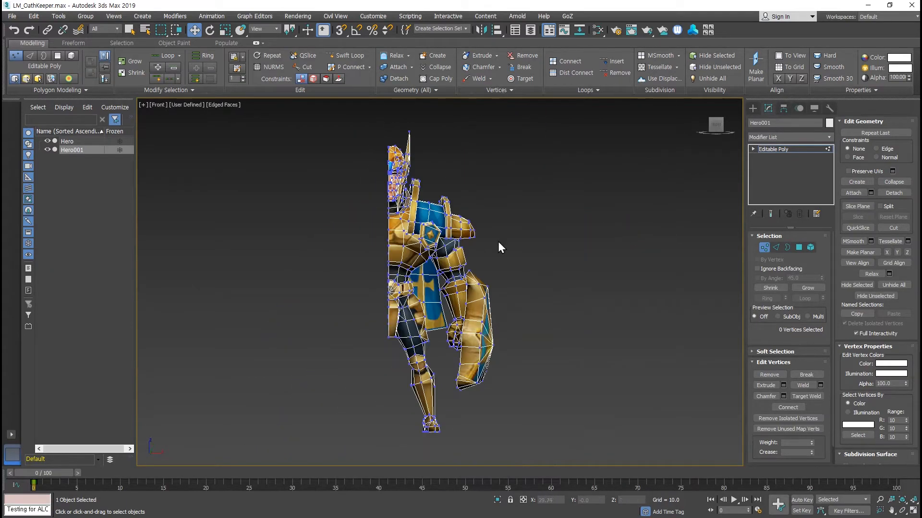
scroll(394, 217, up, 3)
click(764, 247)
key(1)
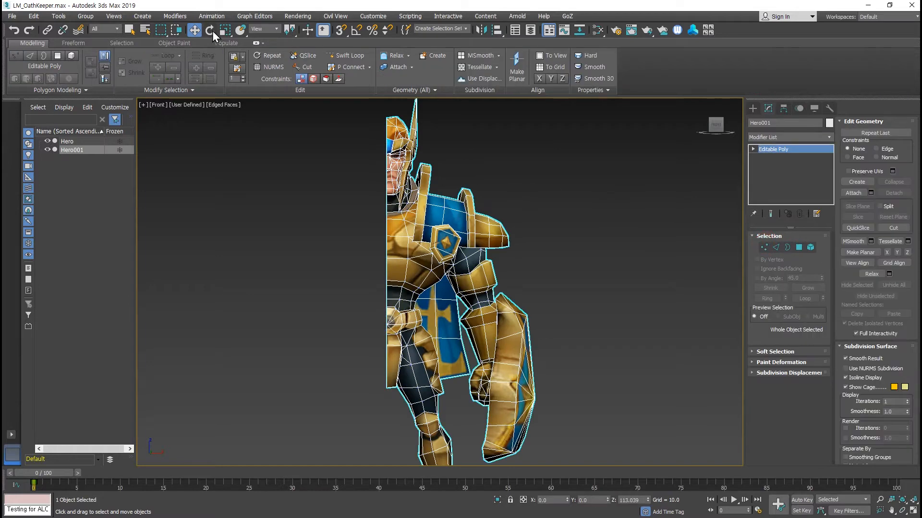
Add a Symmetry modifier to the half hero, mirroring it along the X axis
click(176, 16)
mouse_move(201, 58)
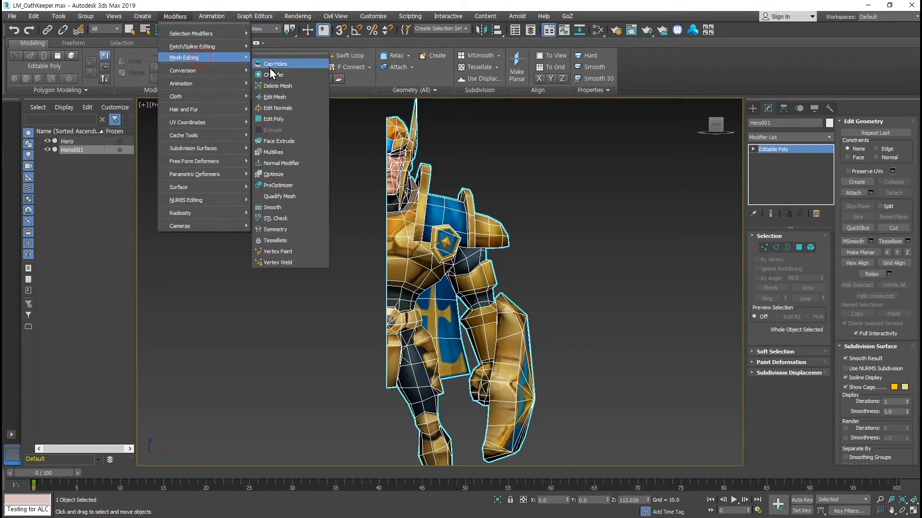
click(287, 230)
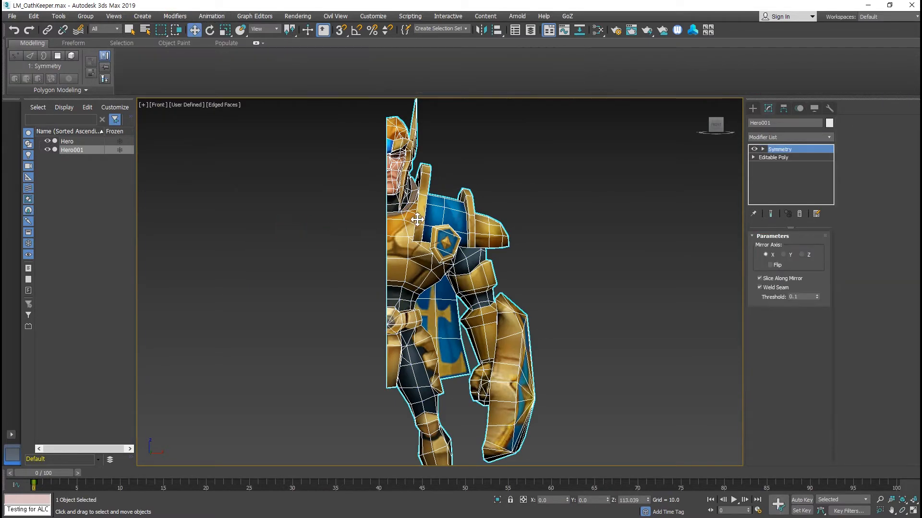
click(487, 154)
click(411, 244)
scroll(395, 241, up, 2)
middle_drag(387, 210, 427, 236)
scroll(428, 237, up, 2)
scroll(525, 215, down, 2)
middle_drag(524, 218, 521, 229)
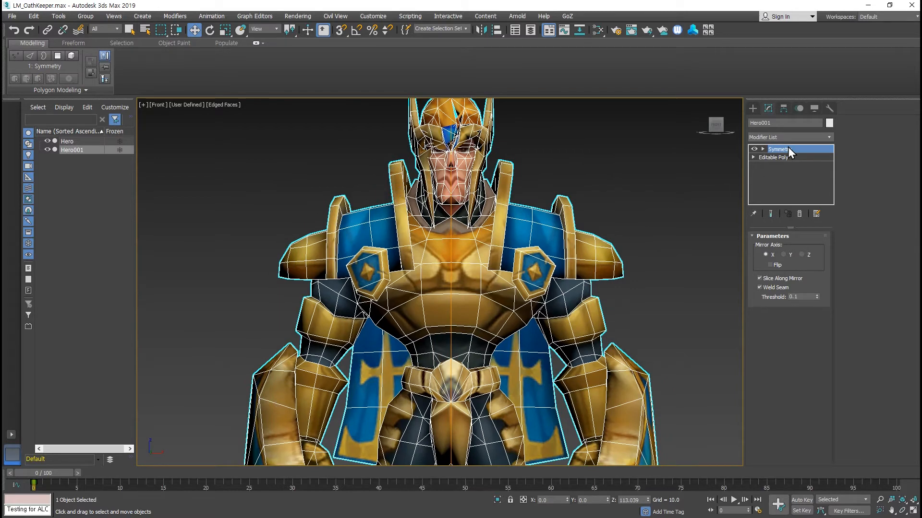
Make the Editable Poly level beneath Symmetry active with the end result shown
click(776, 157)
alt+middle_drag(454, 233, 443, 245)
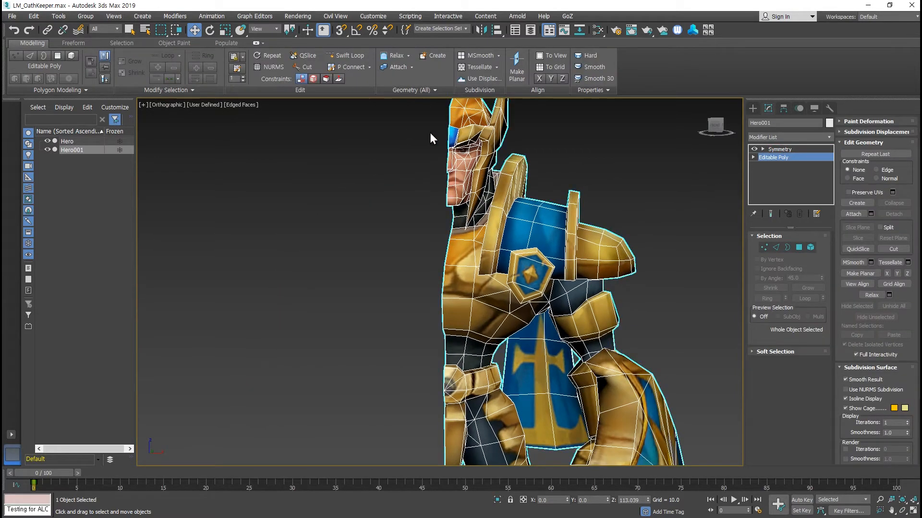
click(771, 214)
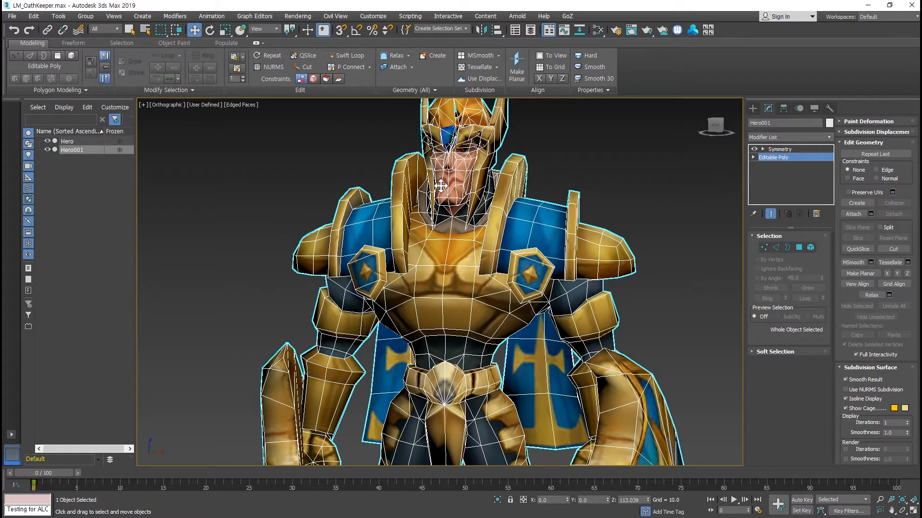
middle_drag(629, 201, 622, 228)
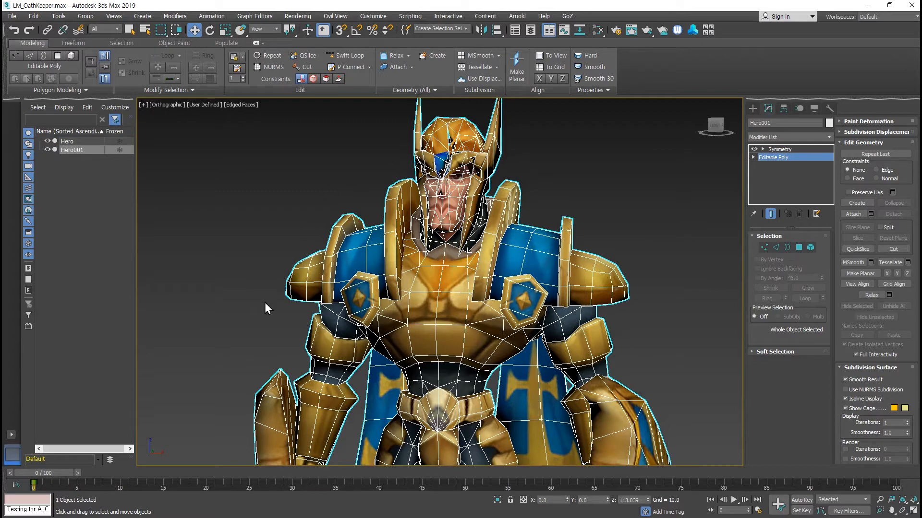
Select a polygon on top of the shield-side shoulder armor and extrude it outward as a symmetry test
click(797, 247)
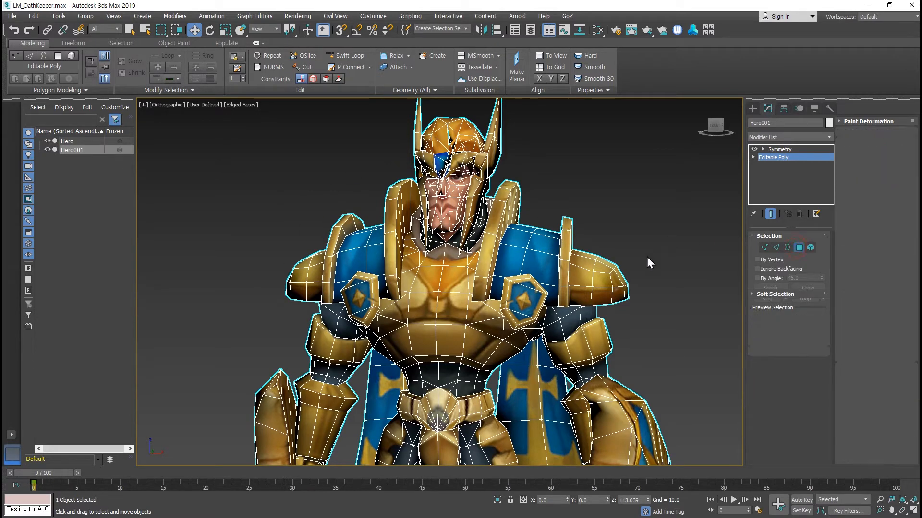
click(605, 266)
ctrl+click(607, 266)
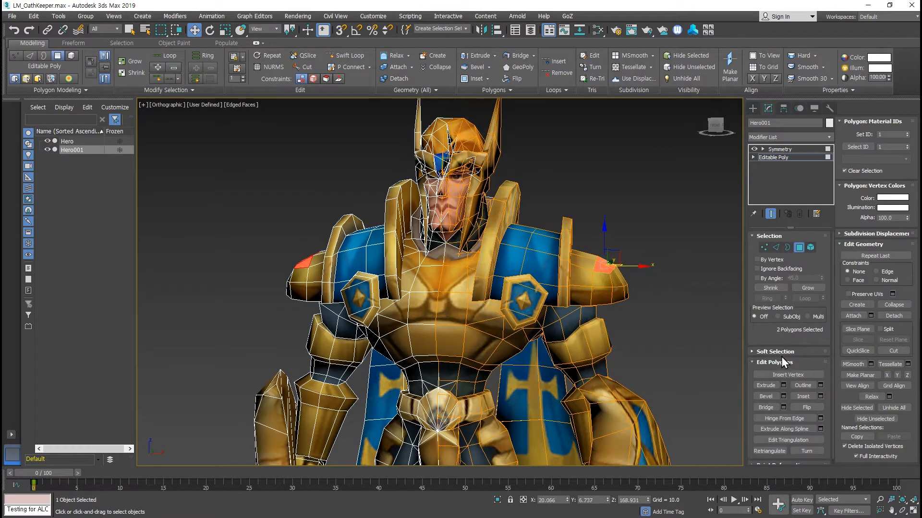
click(765, 386)
mouse_move(618, 257)
mouse_down()
mouse_move(617, 246)
mouse_move(607, 267)
mouse_up()
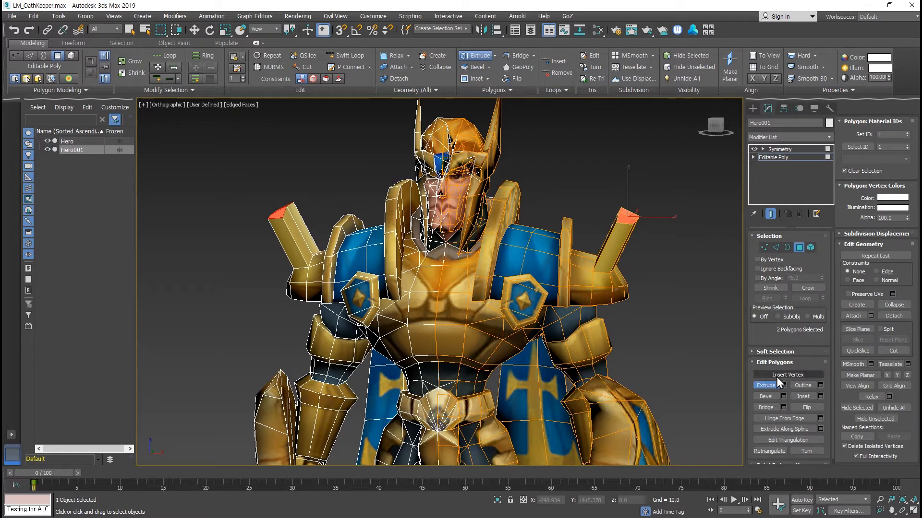
Undo the shoulder extrusion, leave polygon editing and deselect the model
key(ctrl+z)
key(w)
click(598, 170)
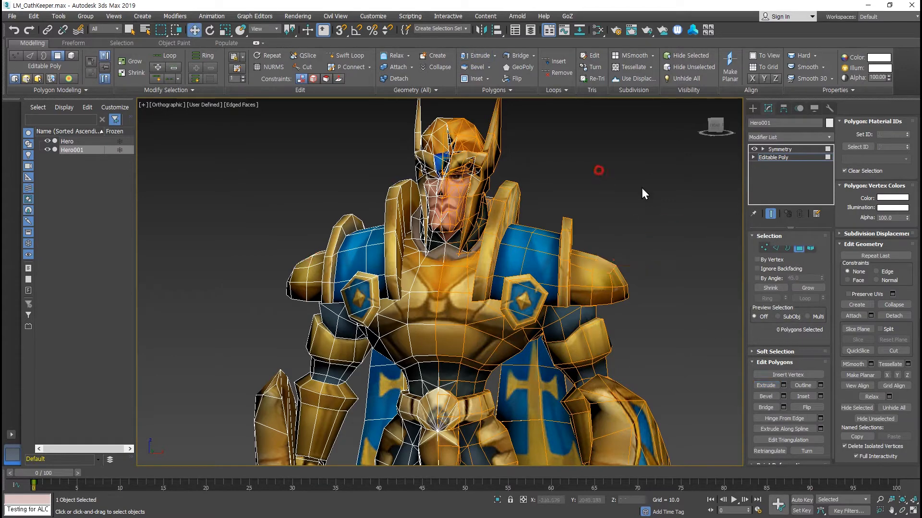
click(799, 248)
click(636, 188)
Select the cloned hero and turn off Weld Seam in its Symmetry modifier to fix the distorted face
scroll(469, 278, up, 6)
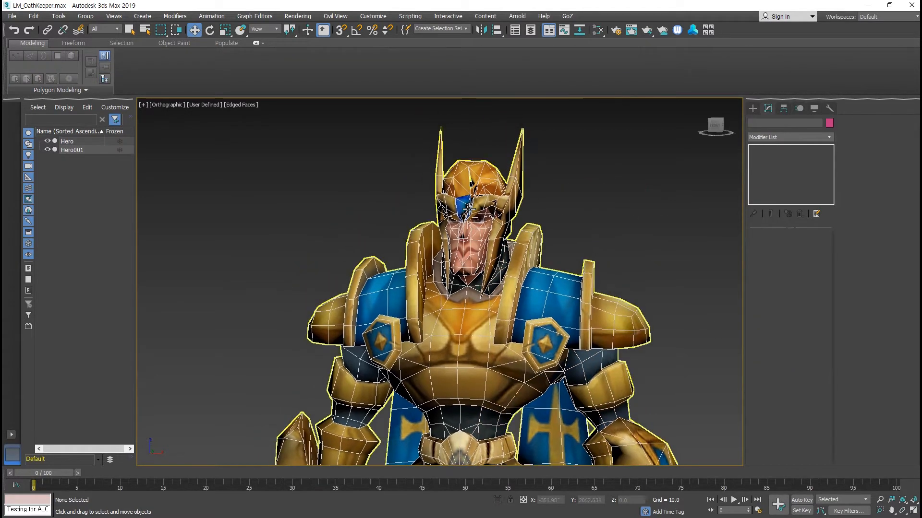
alt+middle_drag(470, 278, 501, 358)
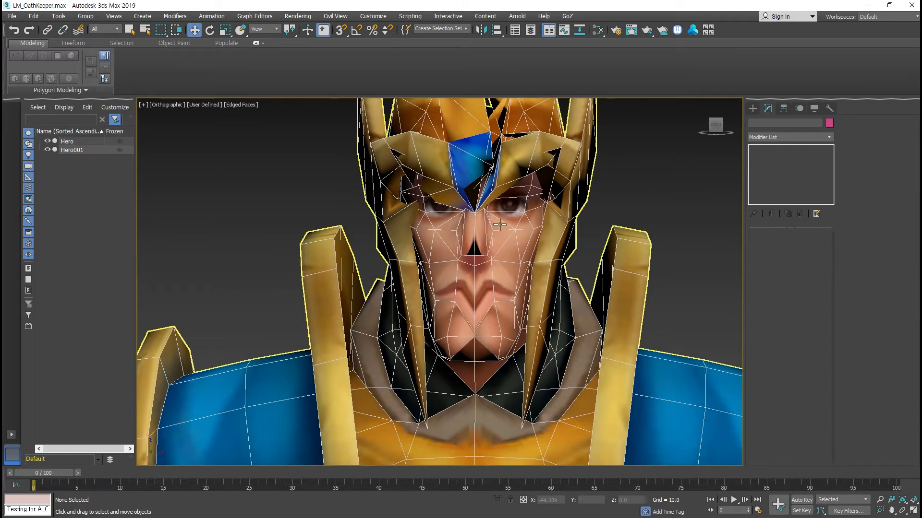
click(520, 251)
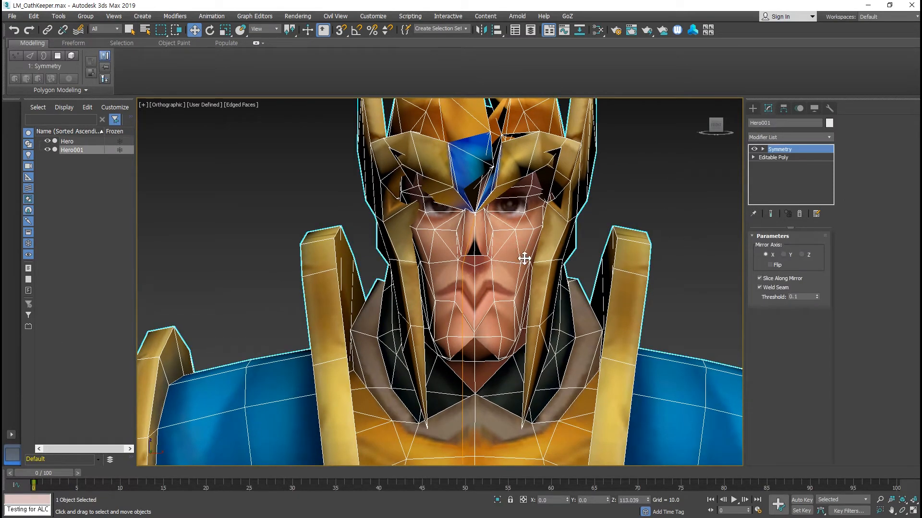
scroll(506, 279, down, 3)
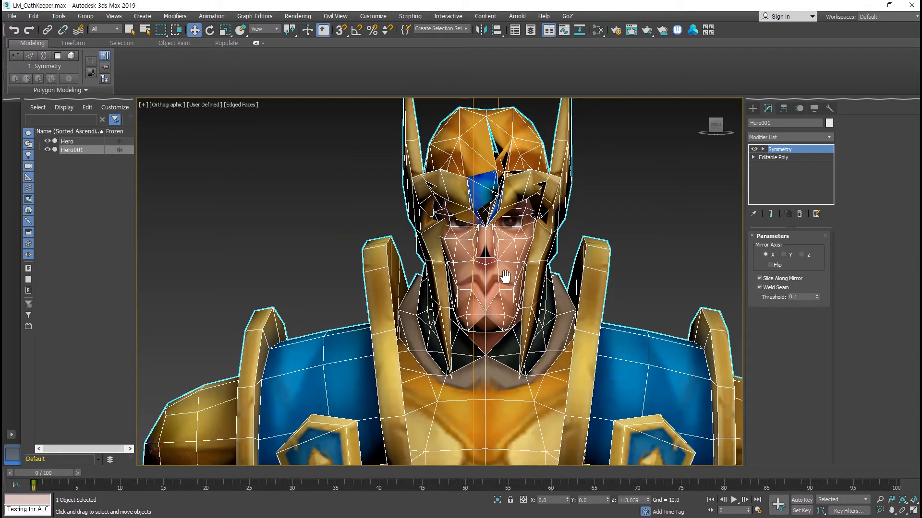
mouse_move(500, 284)
alt+middle_down()
mouse_move(493, 291)
mouse_move(502, 288)
alt+middle_up()
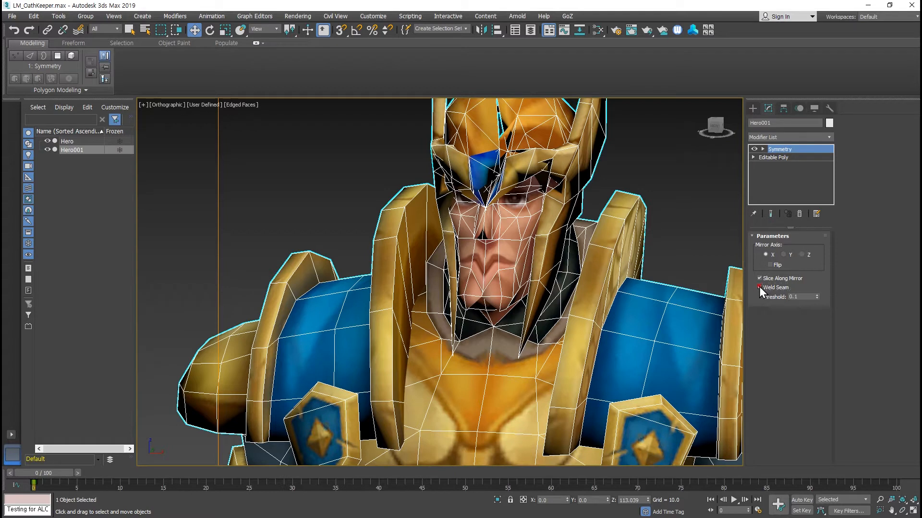
click(759, 288)
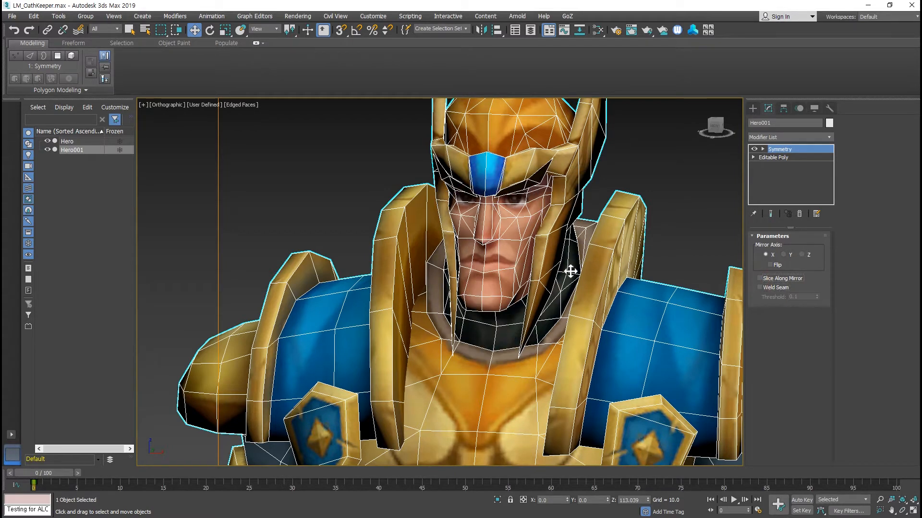
middle_drag(513, 261, 509, 259)
scroll(509, 259, down, 3)
scroll(526, 246, down, 3)
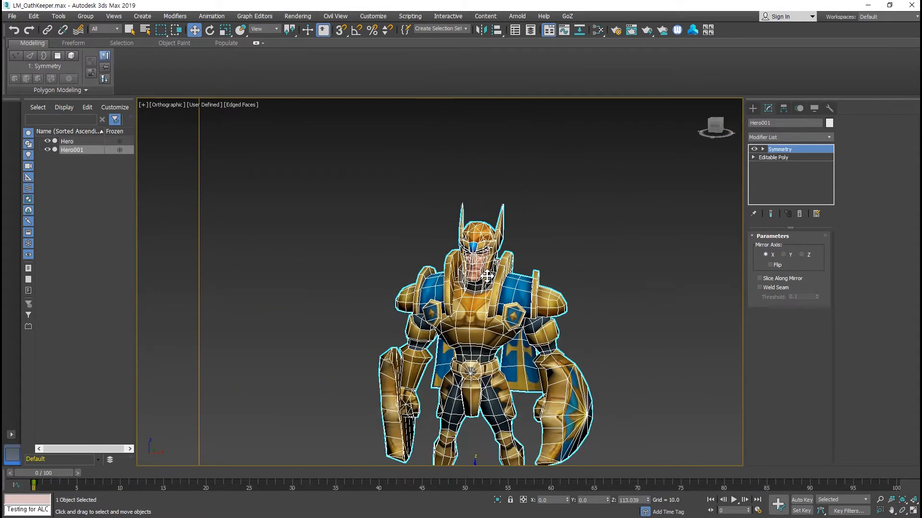
Copy the clone's Symmetry modifier from its stack and deselect the model
right_click(781, 150)
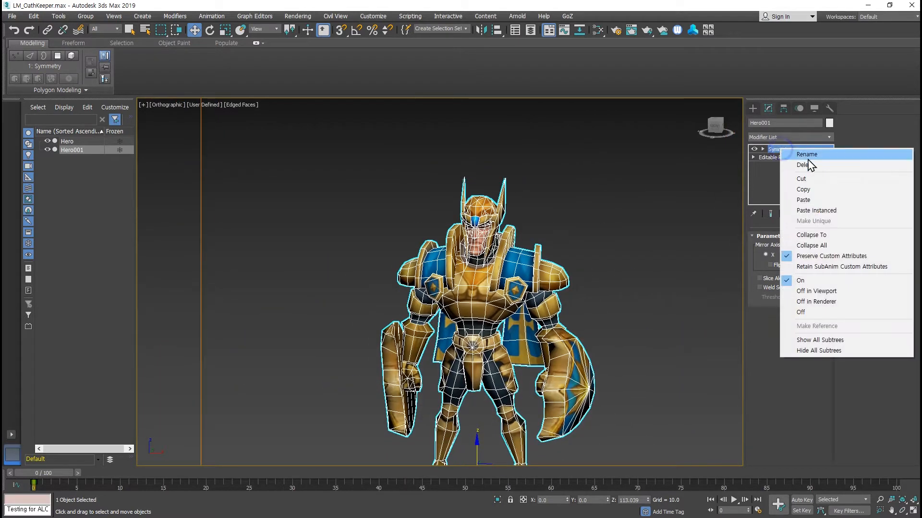
click(793, 187)
click(609, 246)
Paste the copied Symmetry modifier onto the original hero's modifier stack
scroll(519, 337, down, 5)
middle_drag(518, 338, 523, 208)
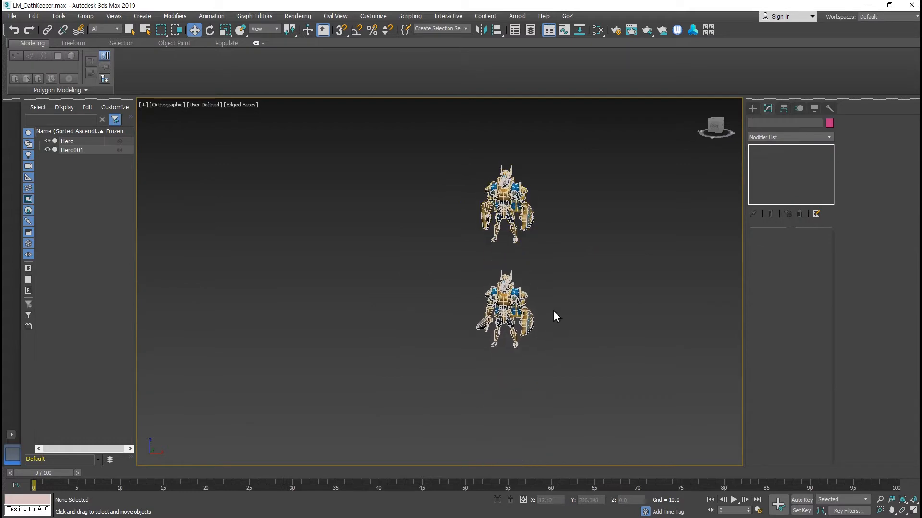
scroll(553, 310, up, 5)
click(418, 278)
right_click(782, 150)
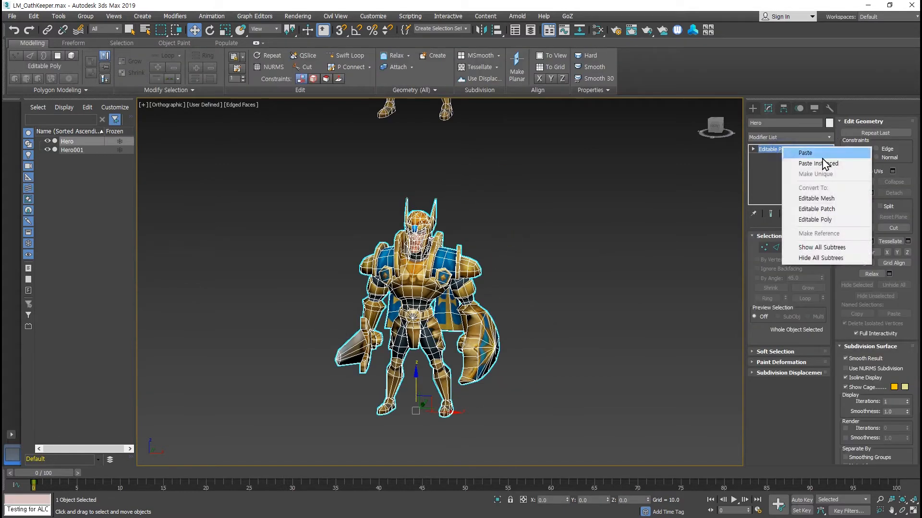
click(813, 154)
scroll(399, 257, up, 6)
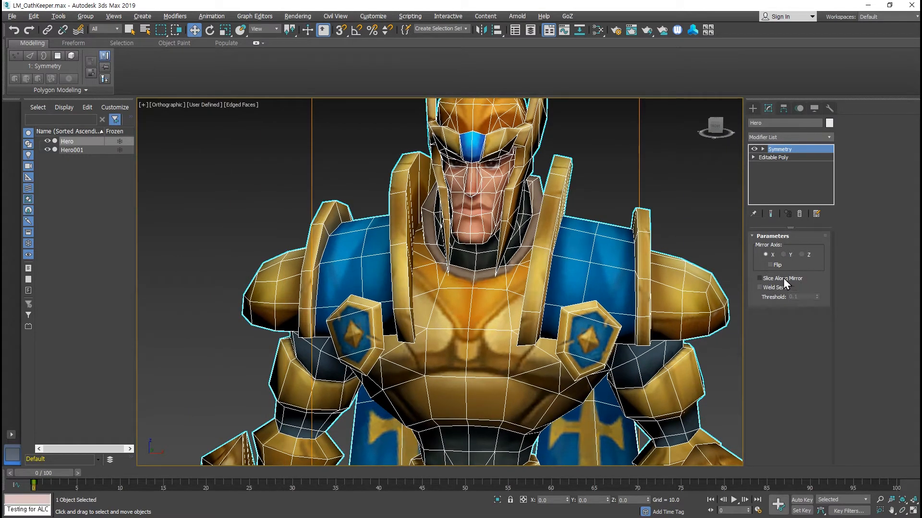
middle_drag(545, 211, 525, 249)
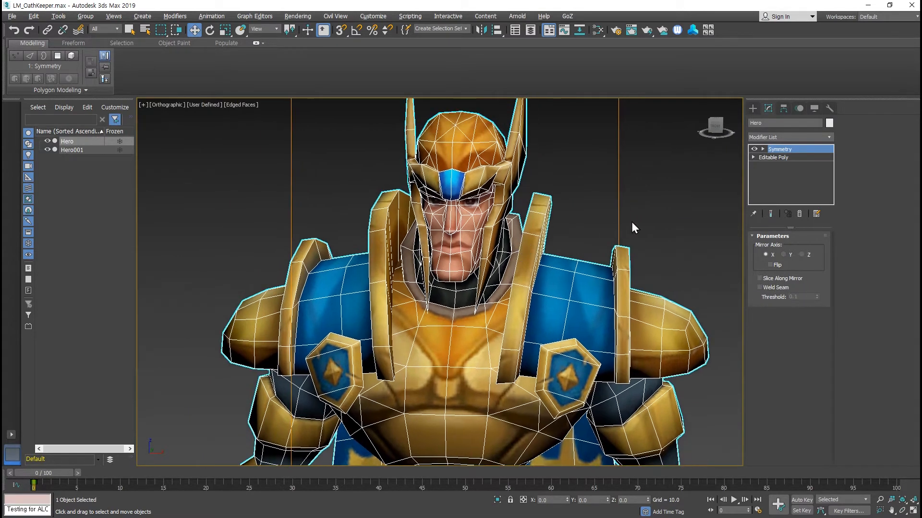
Add an Edit Poly modifier above the hero's Symmetry modifier and switch to element level
click(170, 16)
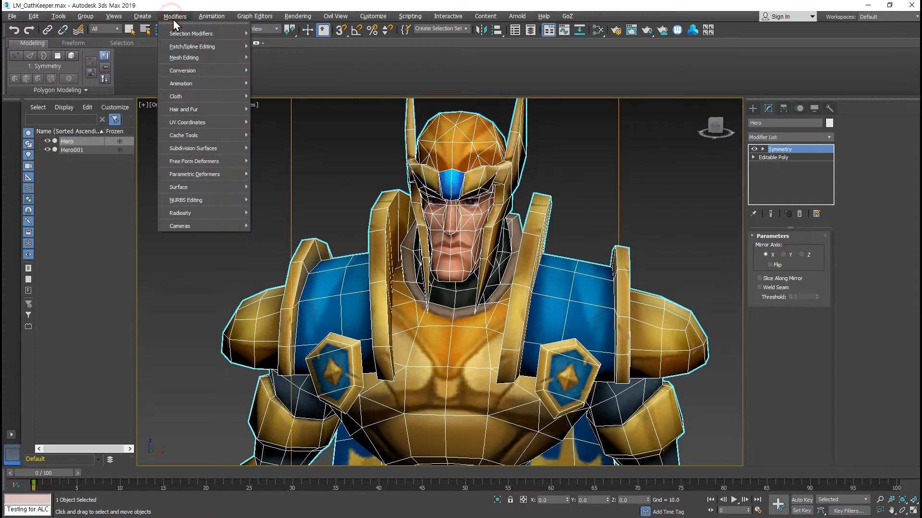
mouse_move(190, 56)
click(281, 119)
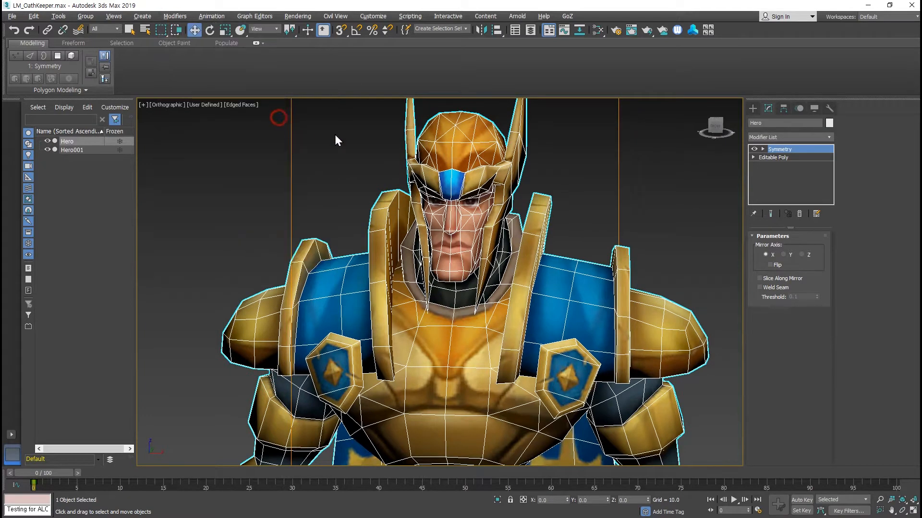
click(811, 312)
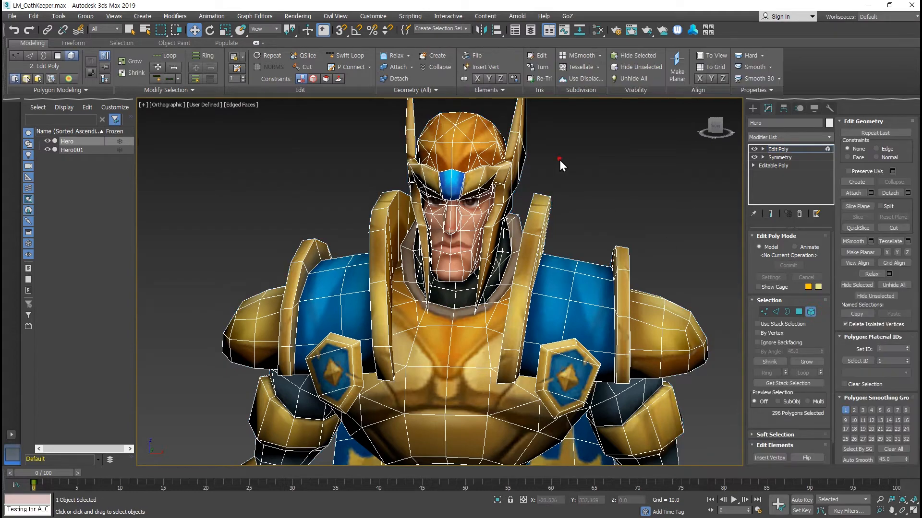
Clone the hero's body element to one side and move the original body element the opposite way as a test
scroll(559, 160, down, 3)
click(502, 282)
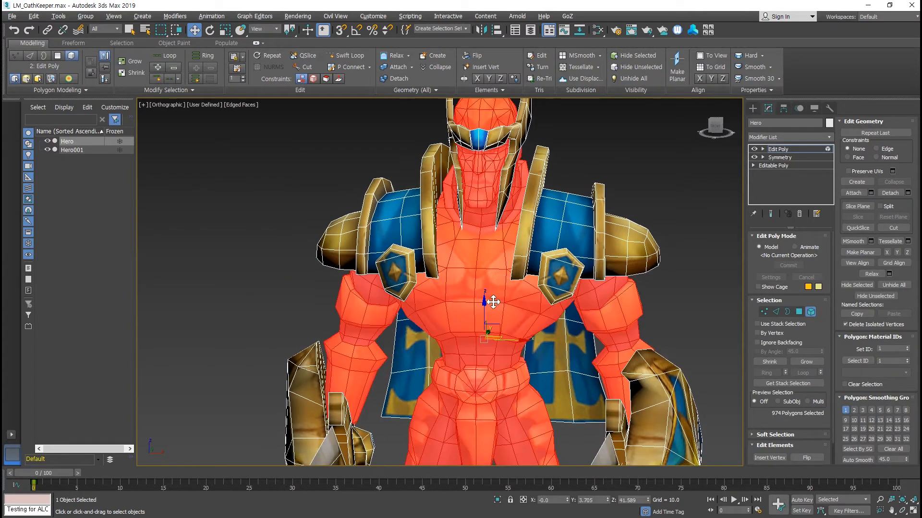
shift+drag(501, 340, 680, 350)
click(480, 312)
drag(501, 339, 317, 339)
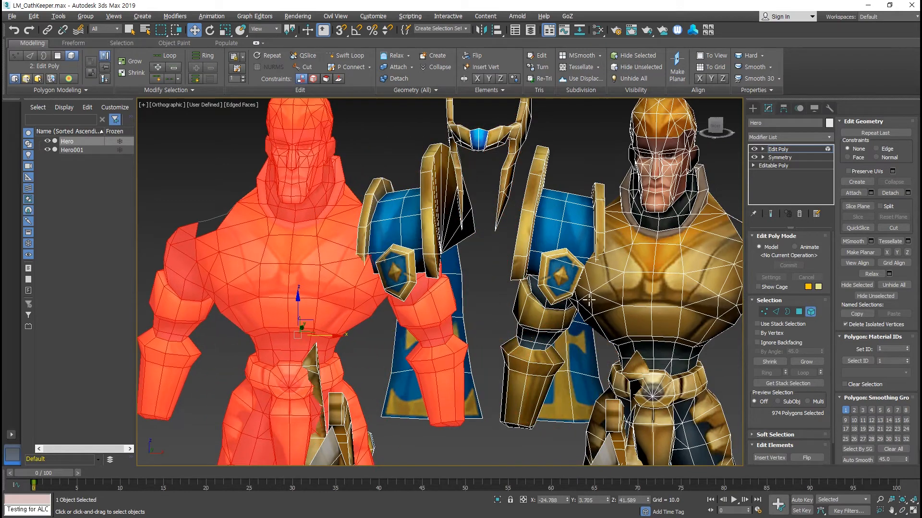
Undo the cloning and moving of the body element and leave element level
key(ctrl+z)
key(ctrl+z)
key(ctrl+z)
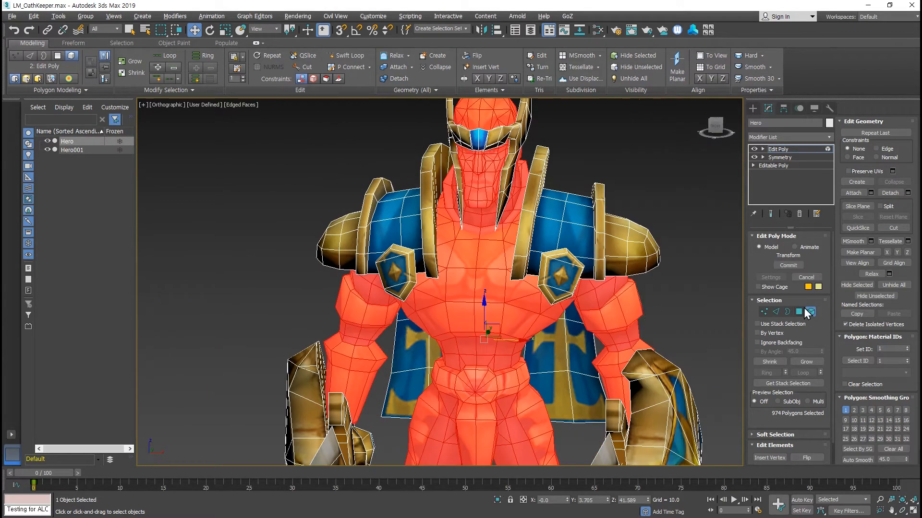
click(810, 311)
Turn on Slice Along Mirror in the original hero's Symmetry modifier
click(778, 157)
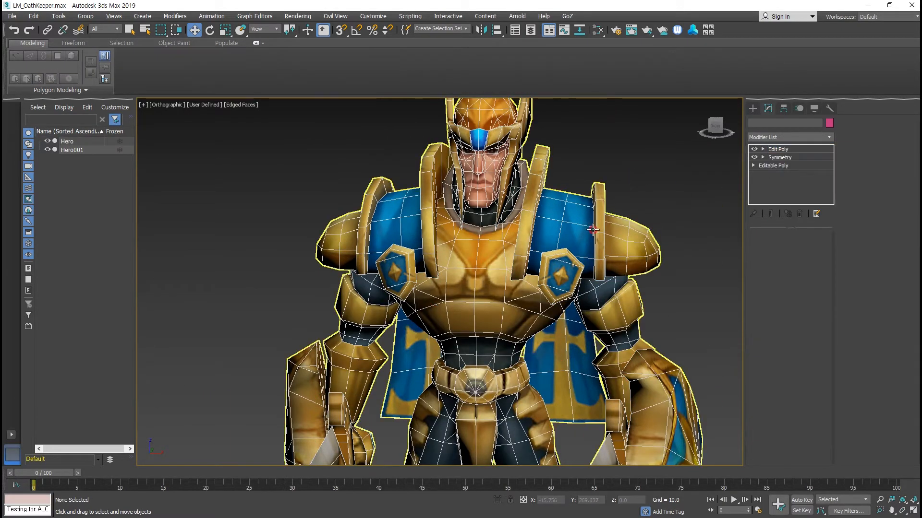
click(784, 149)
click(779, 158)
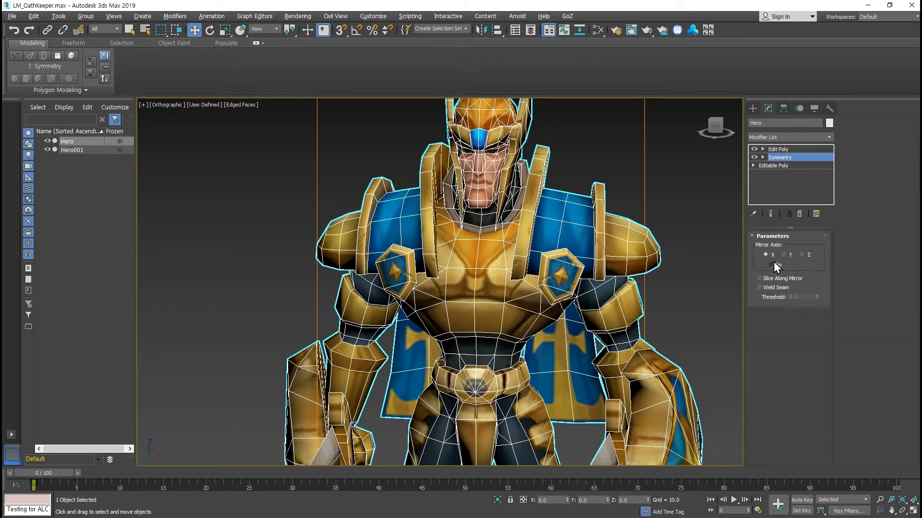
click(760, 279)
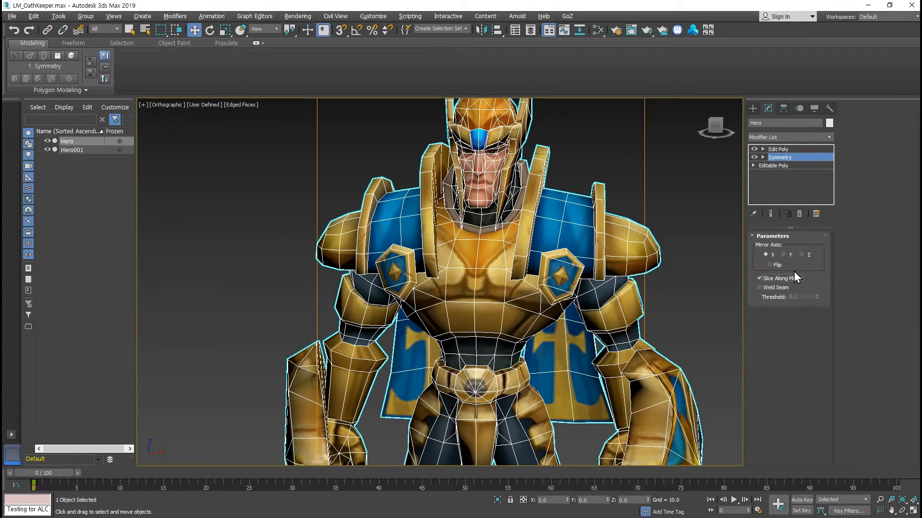
In the Edit Poly modifier, select the shield-side half of the body as an element and move it across along X
click(782, 149)
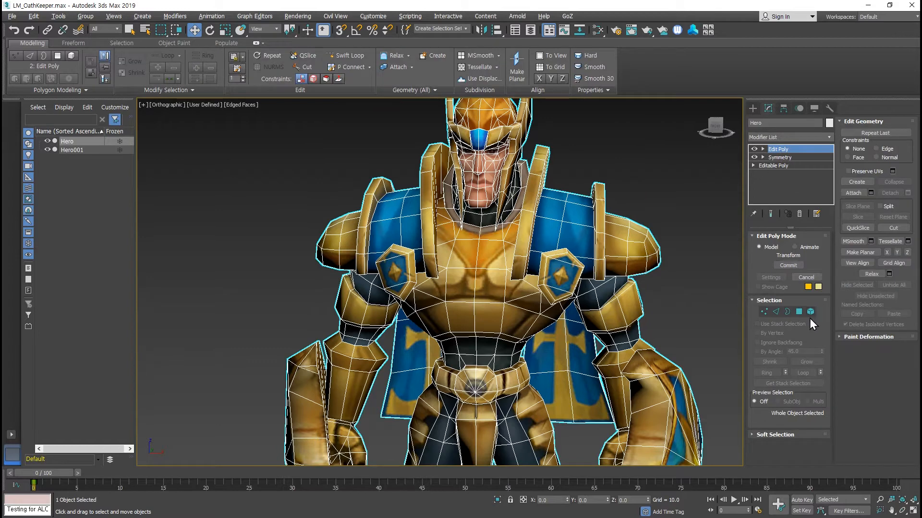
click(810, 312)
click(497, 269)
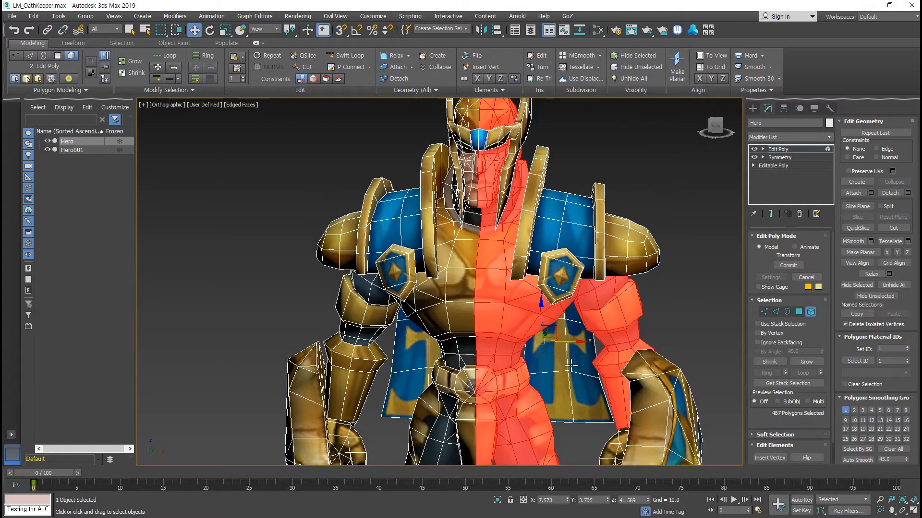
drag(562, 342, 438, 338)
alt+middle_drag(482, 322, 497, 321)
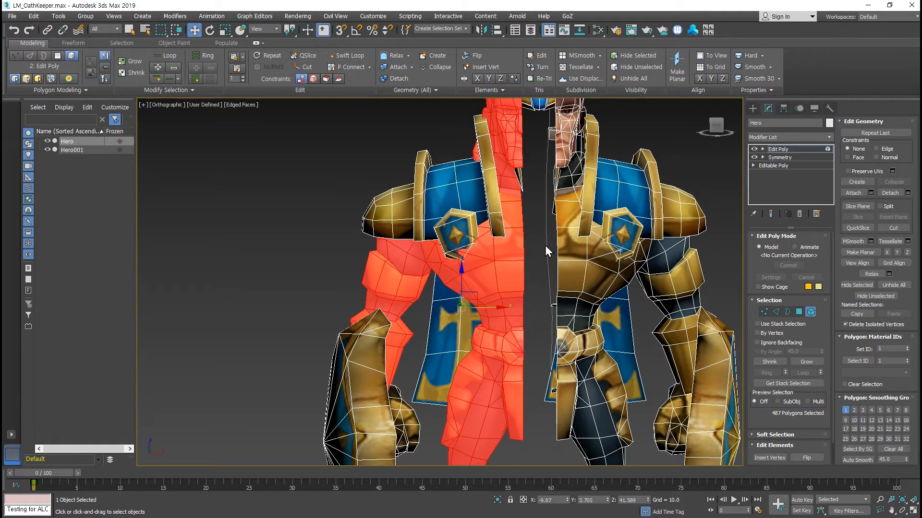
Undo the half-body move and leave element level
key(ctrl+z)
key(ctrl+z)
key(ctrl+z)
key(ctrl+z)
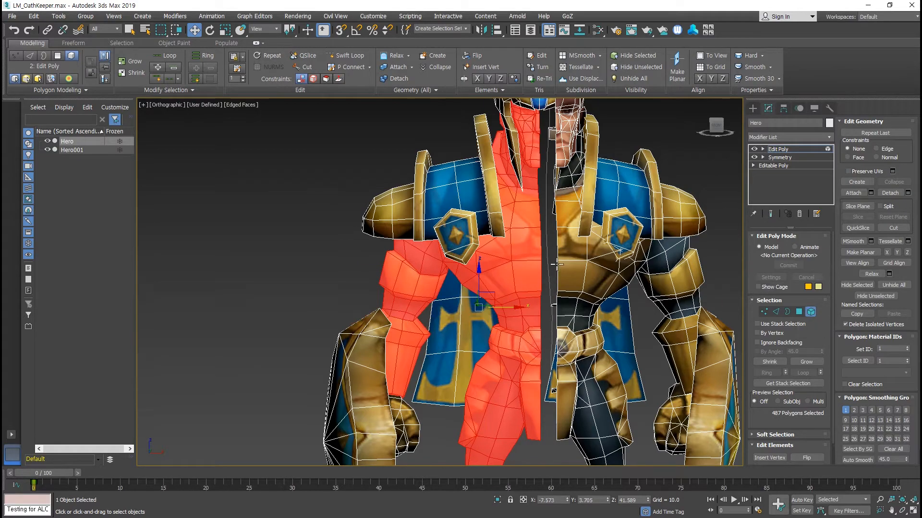
click(810, 312)
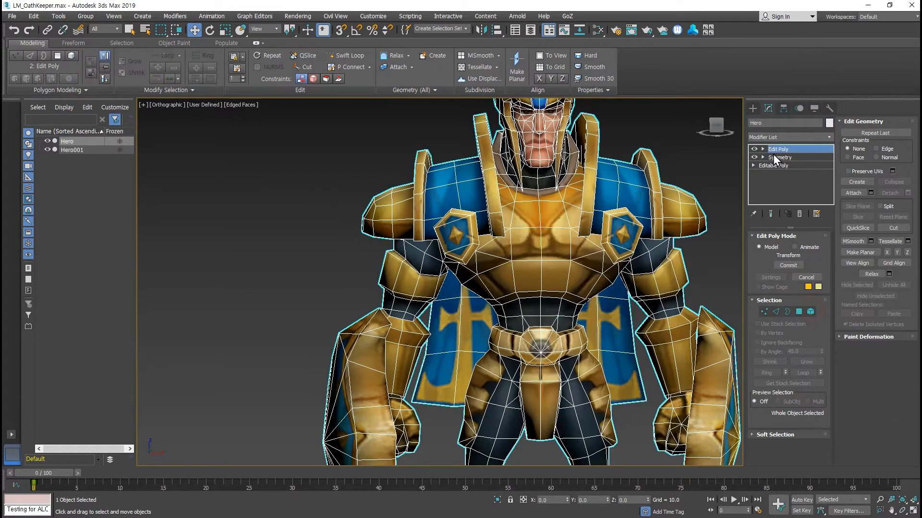
Turn on Weld Seam in the hero's Symmetry modifier and return to the Edit Poly modifier
click(775, 157)
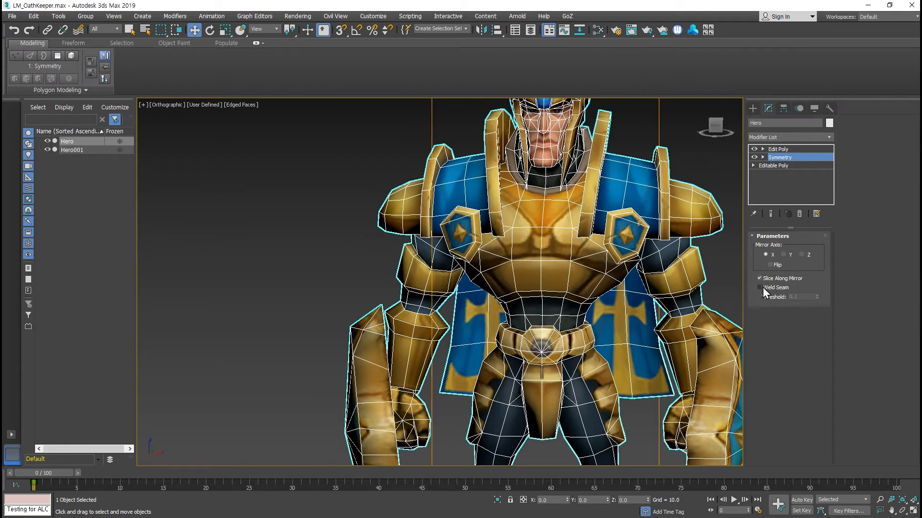
click(763, 288)
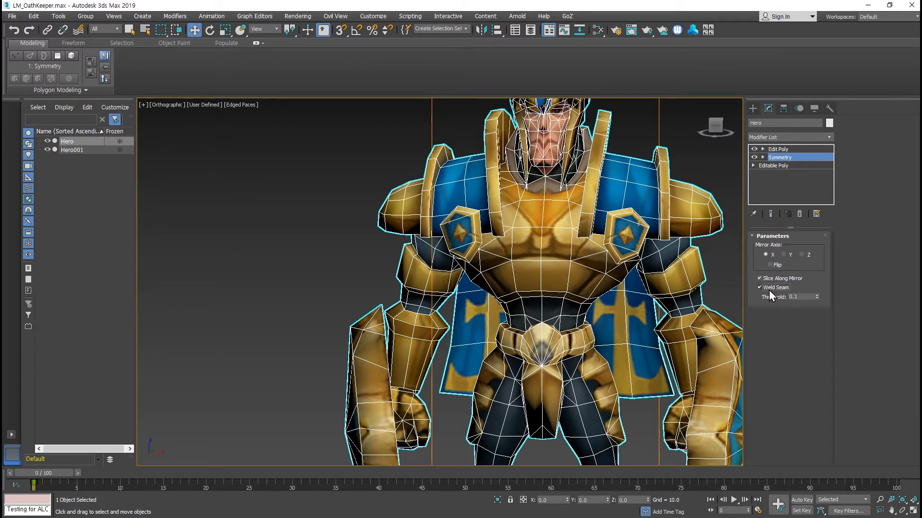
click(776, 150)
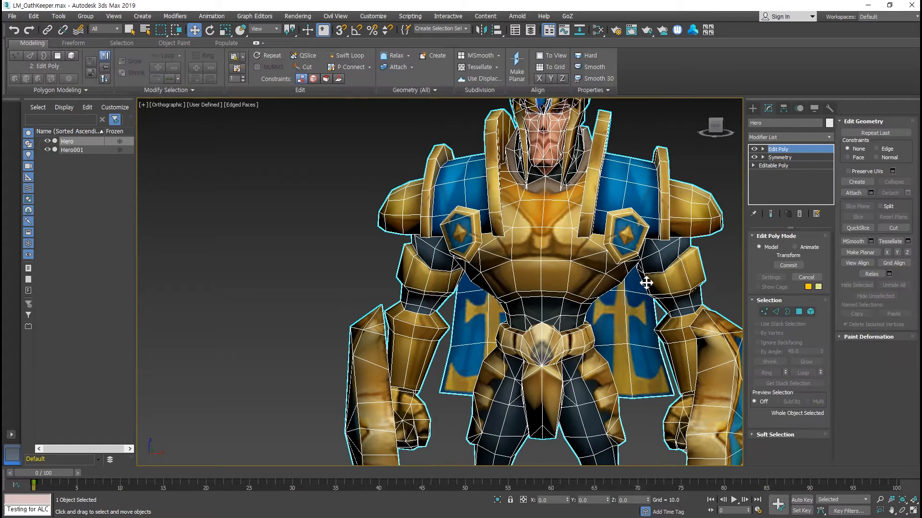
Select and deselect the body at element level to check whether its two halves are joined
click(810, 312)
click(595, 277)
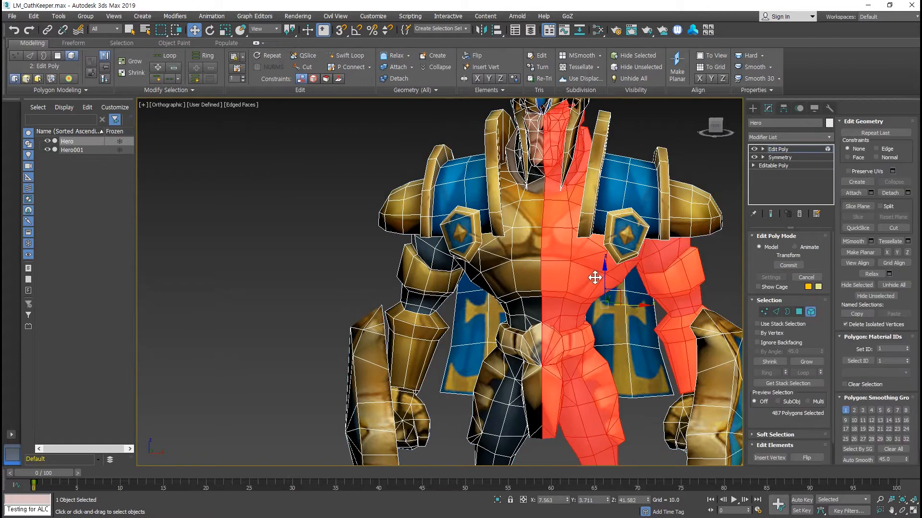
click(656, 122)
drag(534, 187, 564, 252)
mouse_move(569, 289)
mouse_down()
mouse_move(706, 294)
mouse_move(419, 295)
mouse_move(590, 302)
mouse_move(567, 279)
mouse_up()
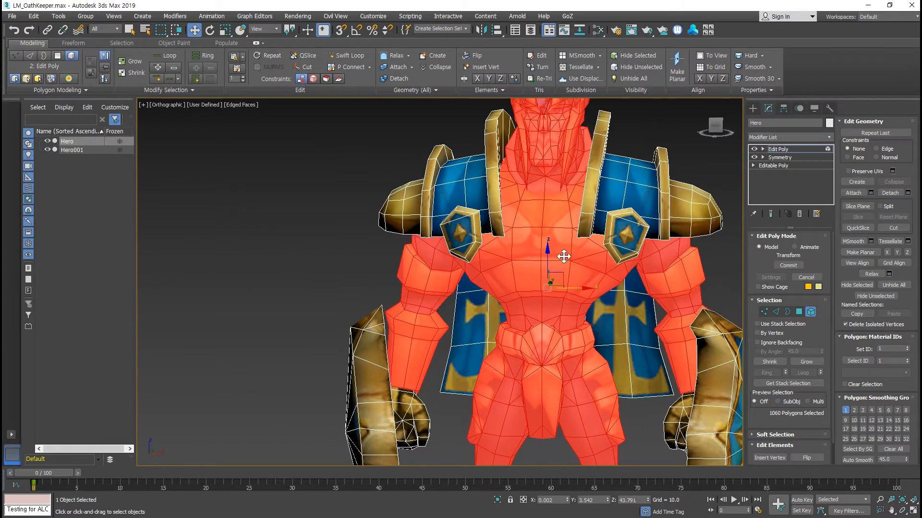
click(650, 114)
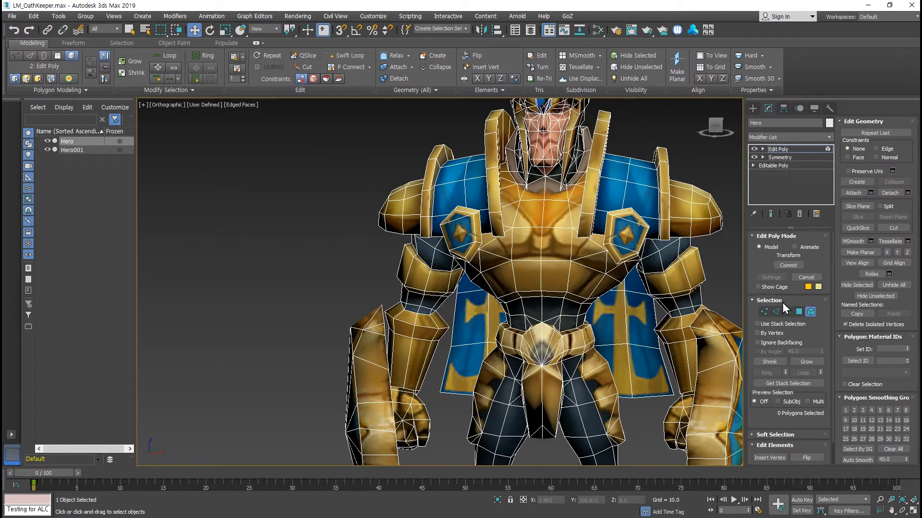
click(572, 257)
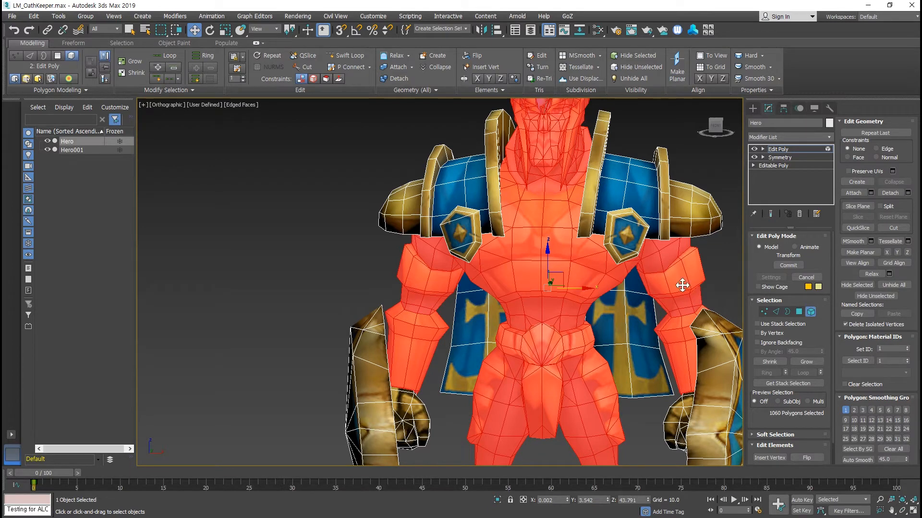
click(720, 264)
click(593, 265)
Select the centre chest vertex at vertex level to inspect the seam weld, and leave vertex level
click(764, 312)
scroll(569, 250, up, 5)
click(493, 286)
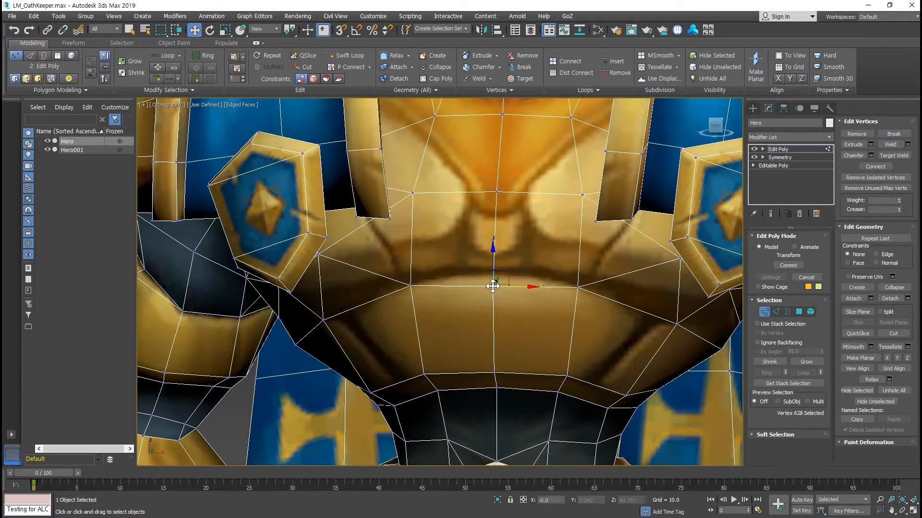
drag(493, 287, 526, 280)
click(762, 313)
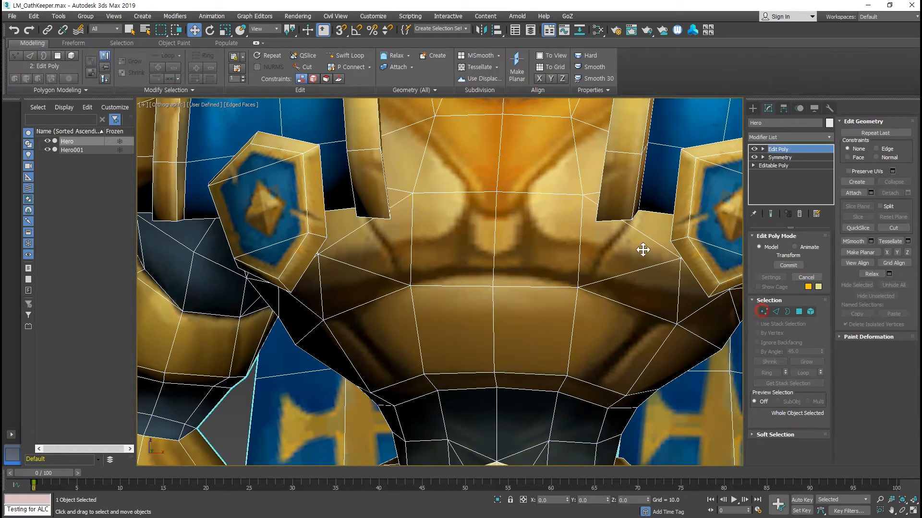
Set the Weld Seam threshold in the hero's Symmetry modifier to 0.001
scroll(522, 171, down, 3)
middle_drag(517, 204, 503, 361)
middle_drag(514, 198, 499, 267)
click(780, 158)
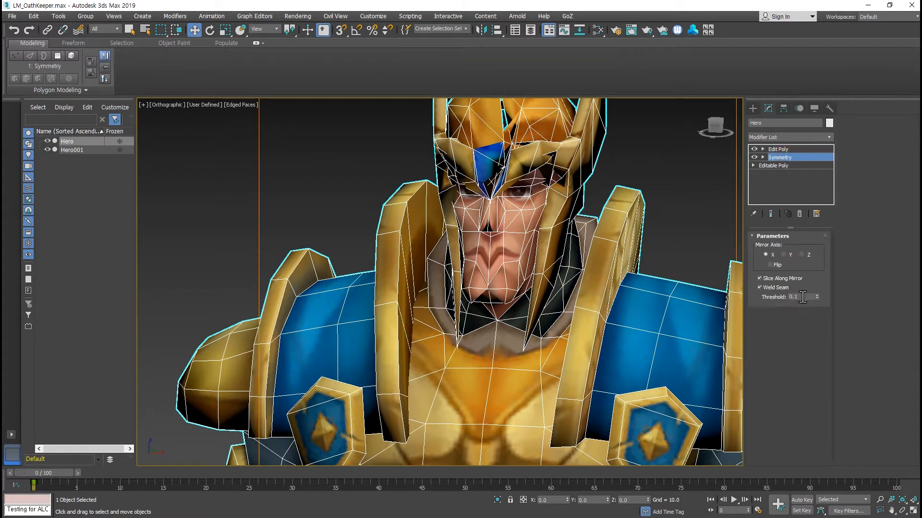
drag(802, 297, 787, 297)
text(0)
text(0.1)
key(Return)
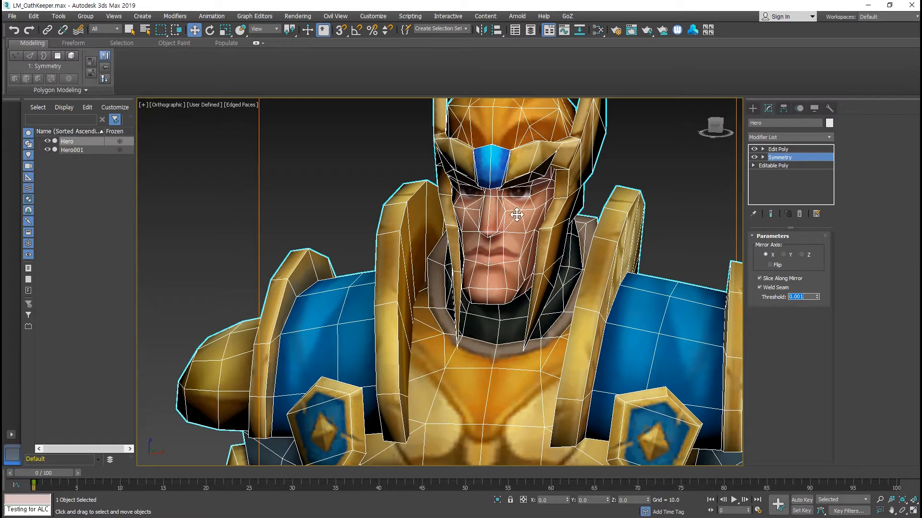
Examine the hero's face along the centre seam and review the Symmetry modifier's weld threshold
scroll(486, 243, up, 3)
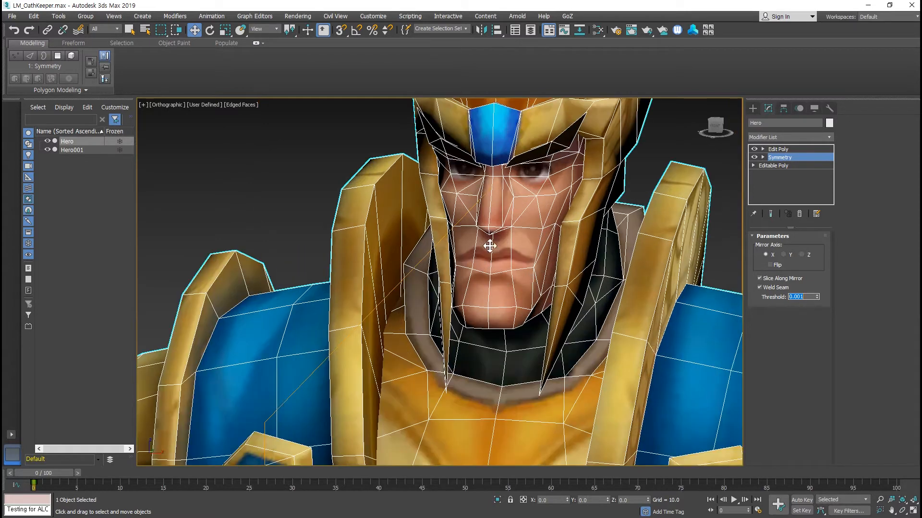
scroll(509, 238, down, 4)
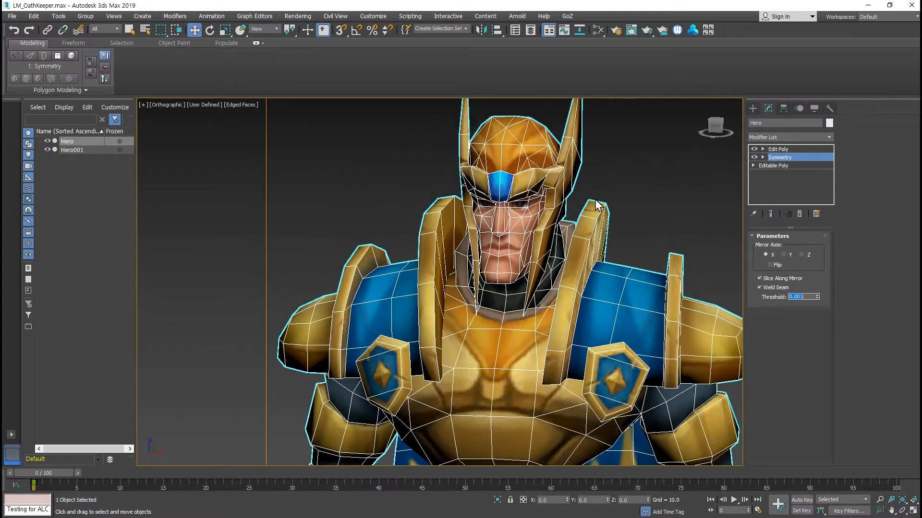
click(617, 169)
scroll(535, 242, down, 5)
click(501, 266)
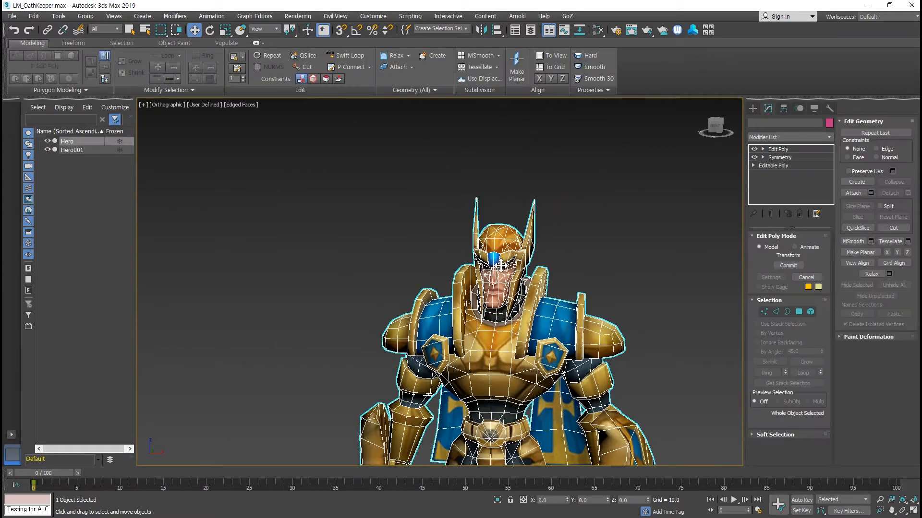
click(780, 158)
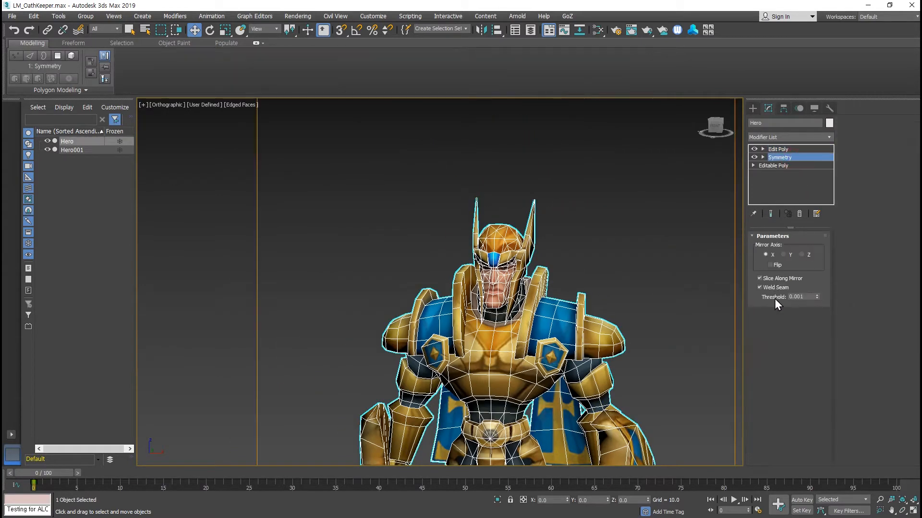
double_click(795, 296)
scroll(499, 293, up, 5)
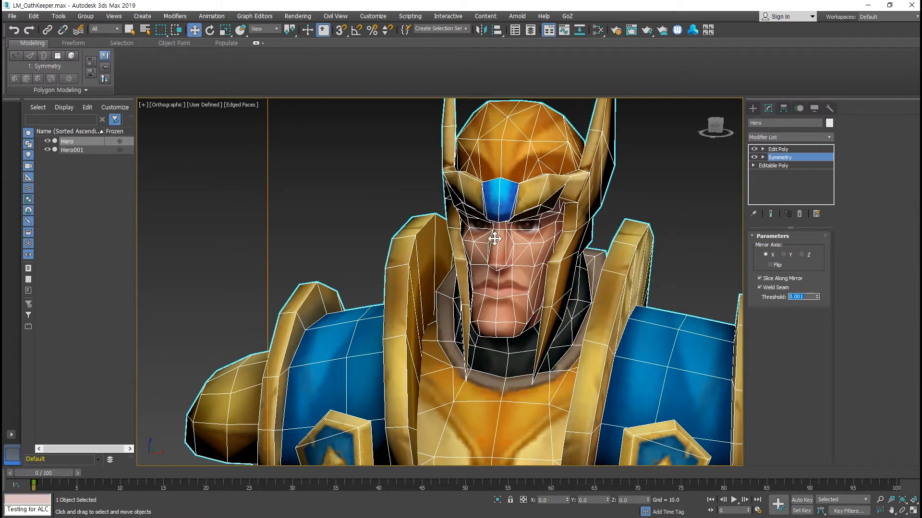
scroll(509, 341, down, 6)
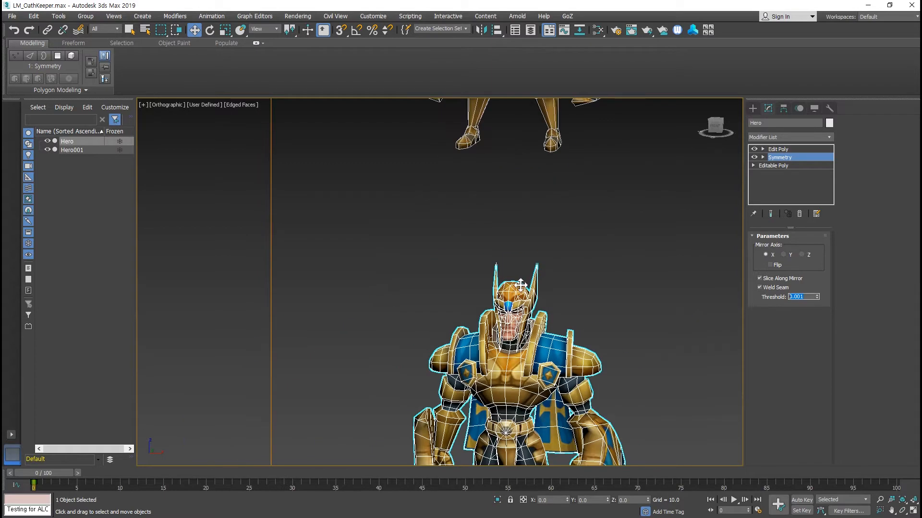
Select the upper hero copy and remove the Symmetry modifier from it
middle_drag(537, 235, 522, 274)
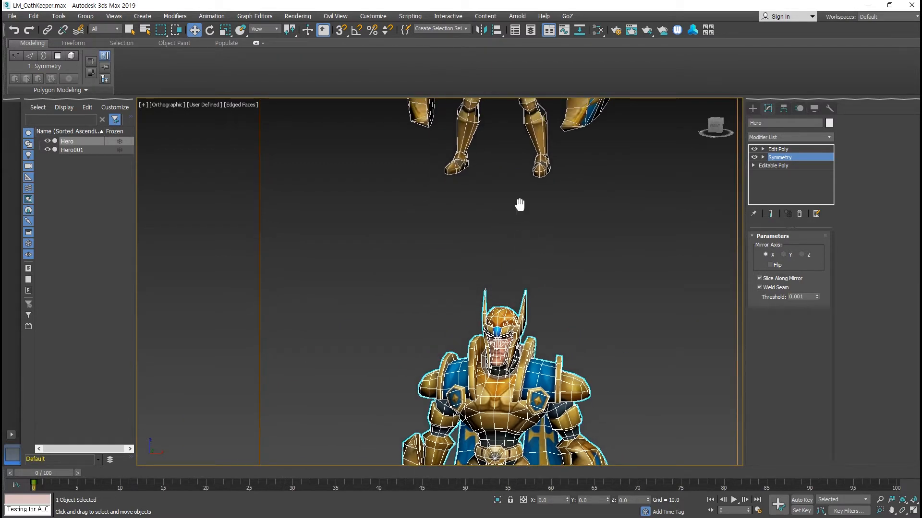
middle_drag(520, 205, 508, 324)
click(576, 206)
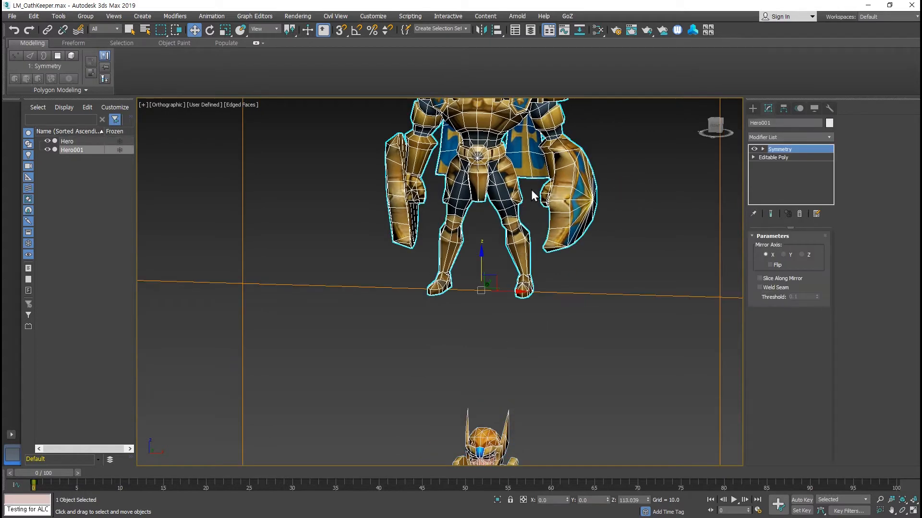
key(z)
click(799, 213)
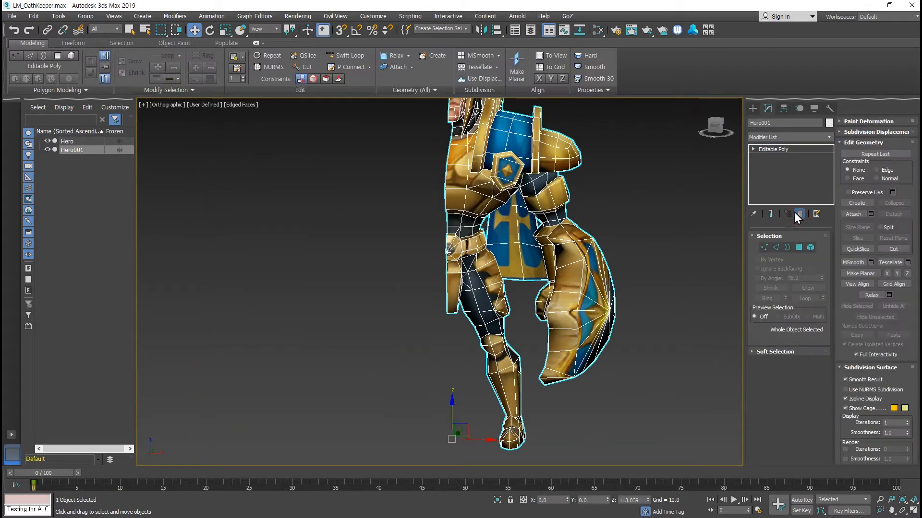
Scale the upper half-body down uniformly to about 24.6 percent
scroll(529, 291, down, 5)
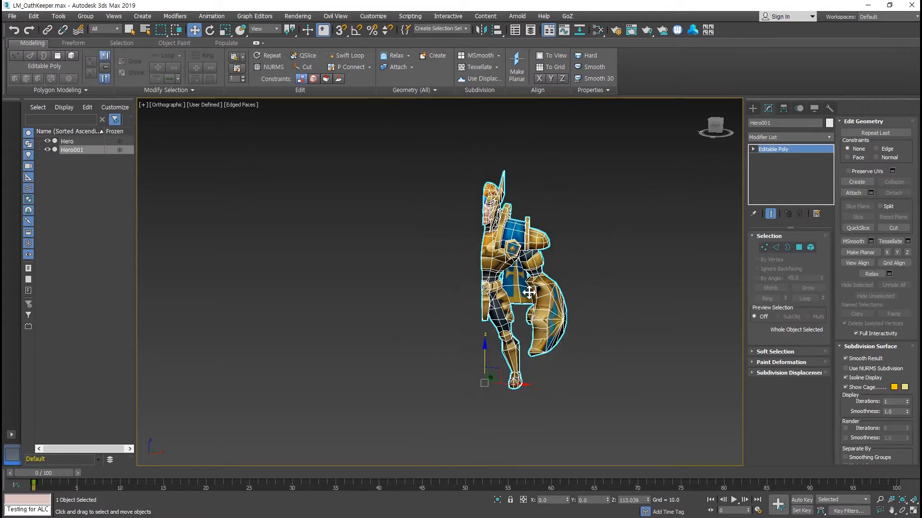
middle_drag(529, 292, 524, 247)
key(r)
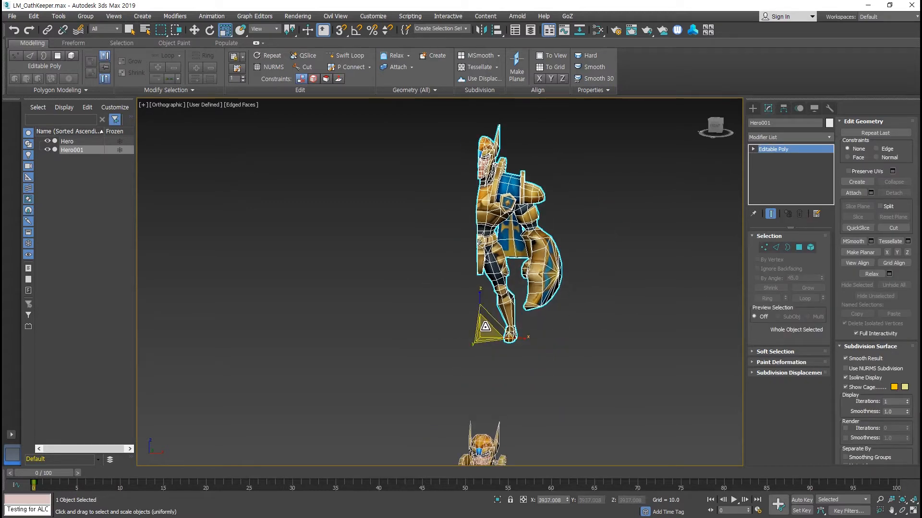
drag(486, 327, 459, 436)
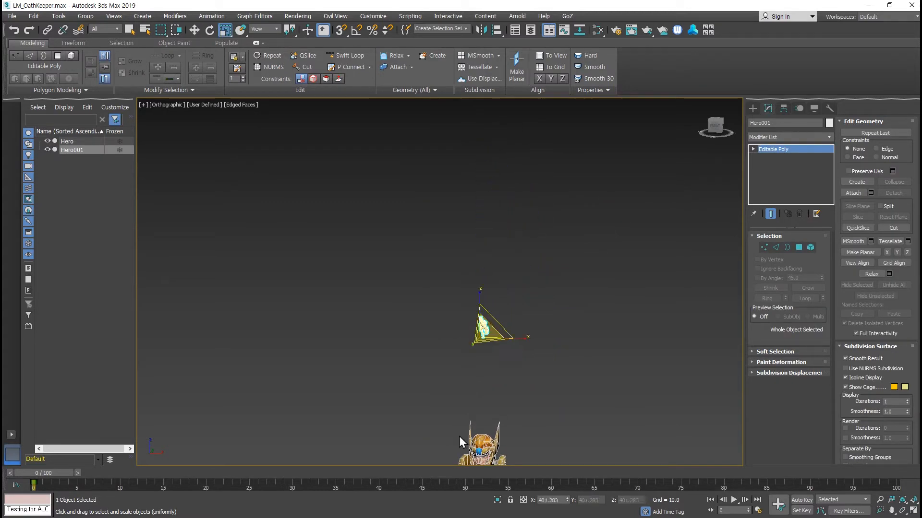
drag(480, 326, 462, 423)
drag(483, 326, 476, 359)
Shrink the half-body further in the front view to about 10.6 percent scale
key(f)
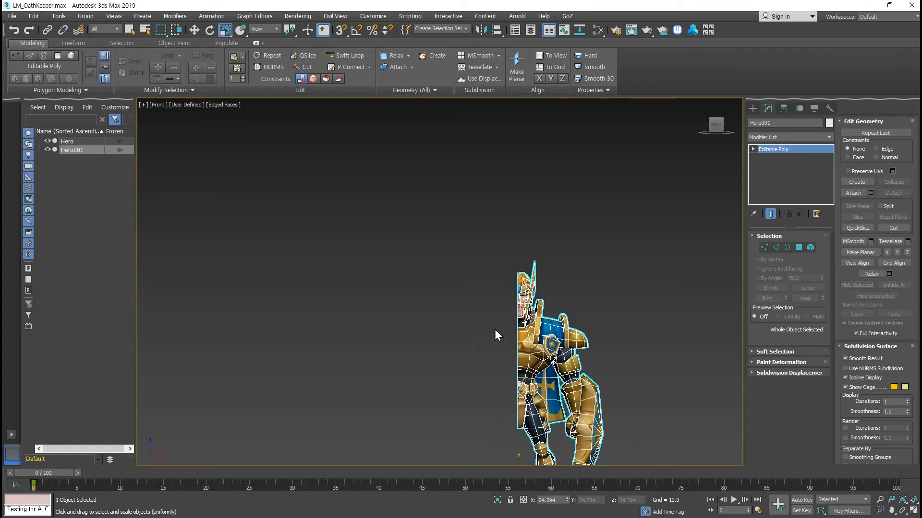
scroll(516, 291, down, 5)
scroll(509, 237, up, 4)
scroll(525, 297, up, 3)
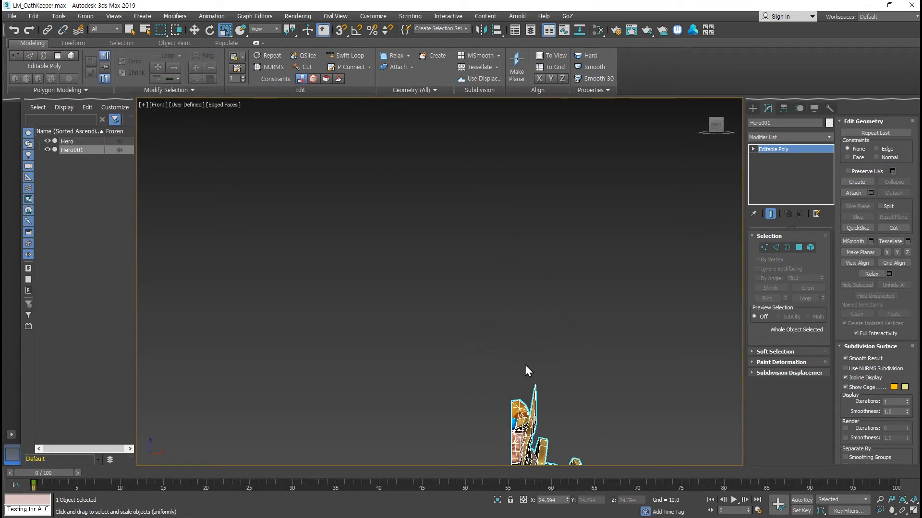
scroll(525, 368, up, 3)
scroll(525, 414, down, 7)
scroll(525, 413, down, 2)
key(z)
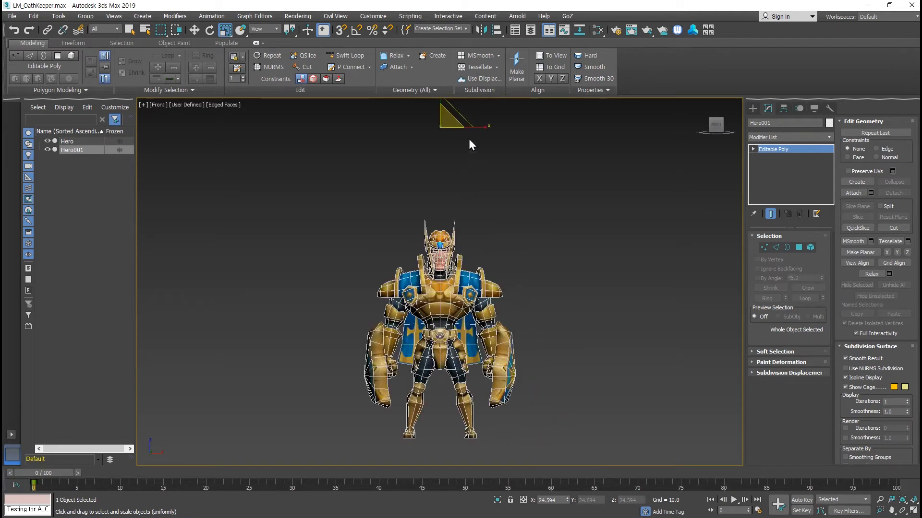
middle_drag(459, 126, 468, 186)
scroll(467, 186, up, 4)
middle_drag(409, 182, 436, 255)
scroll(436, 256, up, 7)
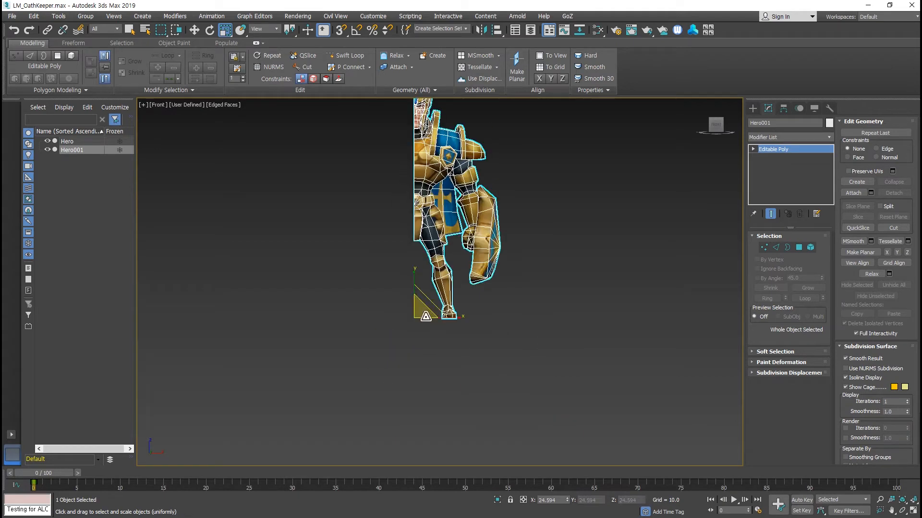
drag(420, 306, 415, 365)
Scale the half-body down once more to about 0.41 percent and frame it at an angle
scroll(418, 315, up, 8)
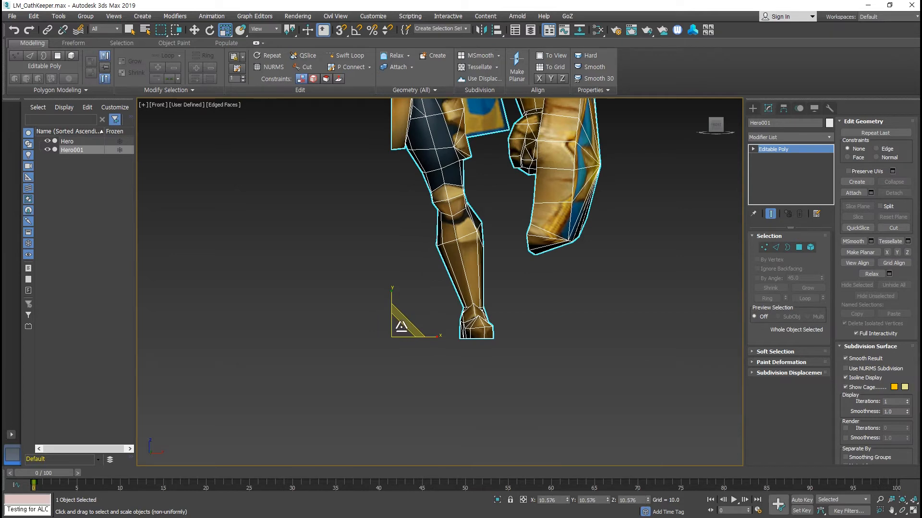
drag(401, 327, 387, 397)
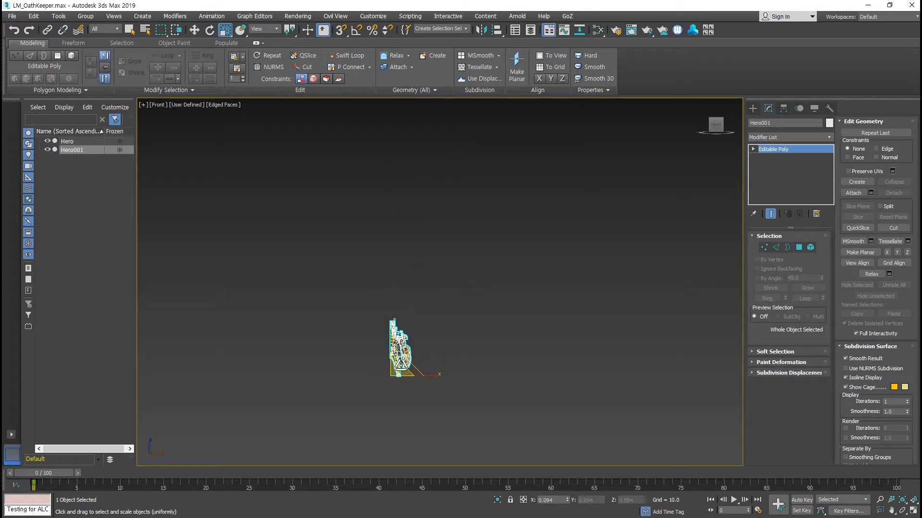
drag(383, 356, 438, 281)
alt+middle_drag(420, 315, 387, 326)
middle_drag(390, 246, 435, 266)
click(590, 208)
click(444, 269)
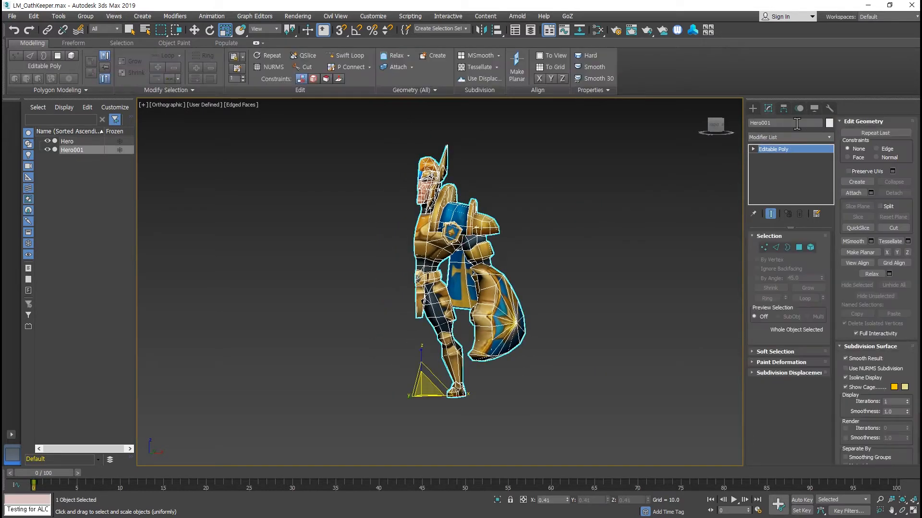
Reset the half-body's scale with Reset XForm and collapse the XForm modifier into the Editable Poly
click(834, 108)
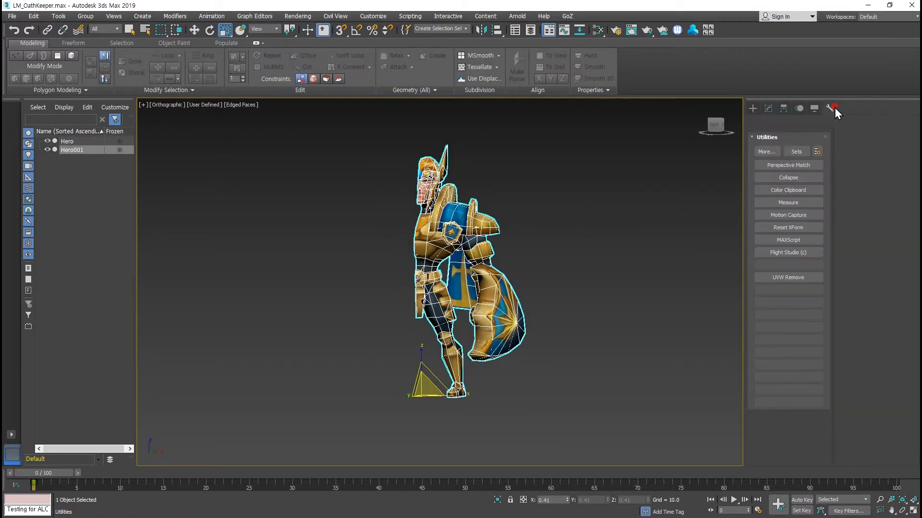
click(794, 228)
click(792, 434)
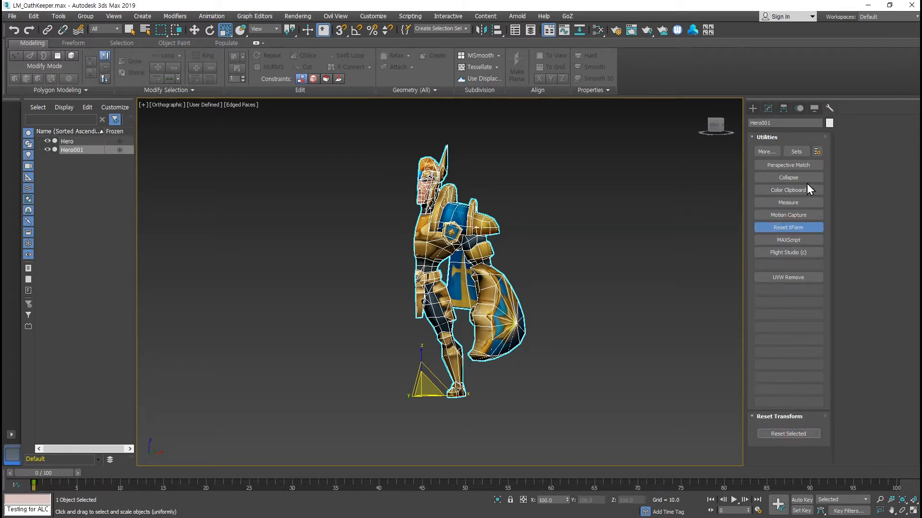
click(787, 227)
click(768, 109)
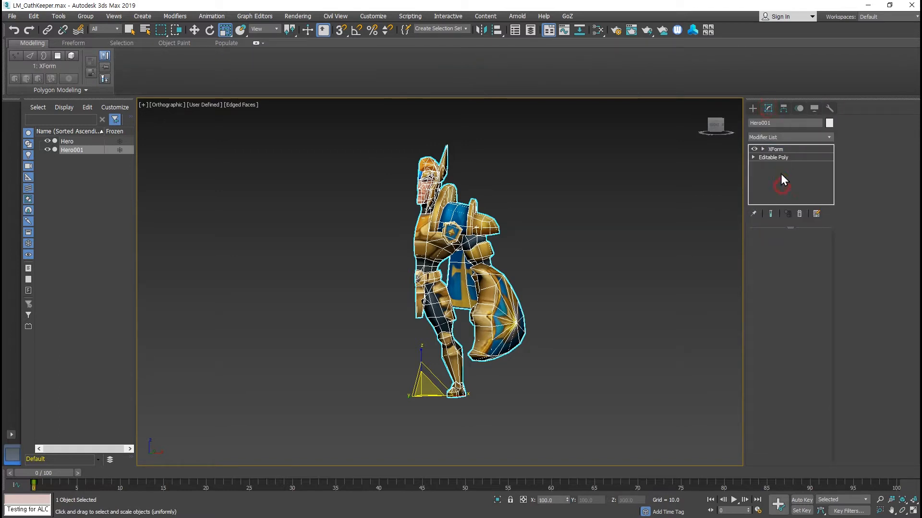
right_click(781, 187)
click(809, 284)
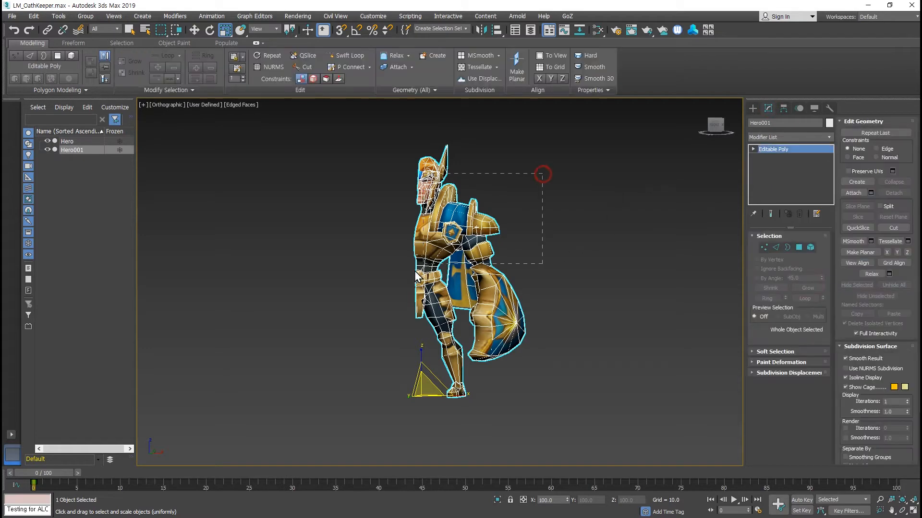
Add a Symmetry modifier to the shrunken half-body and set its weld threshold to 0.001
click(831, 139)
text(sy)
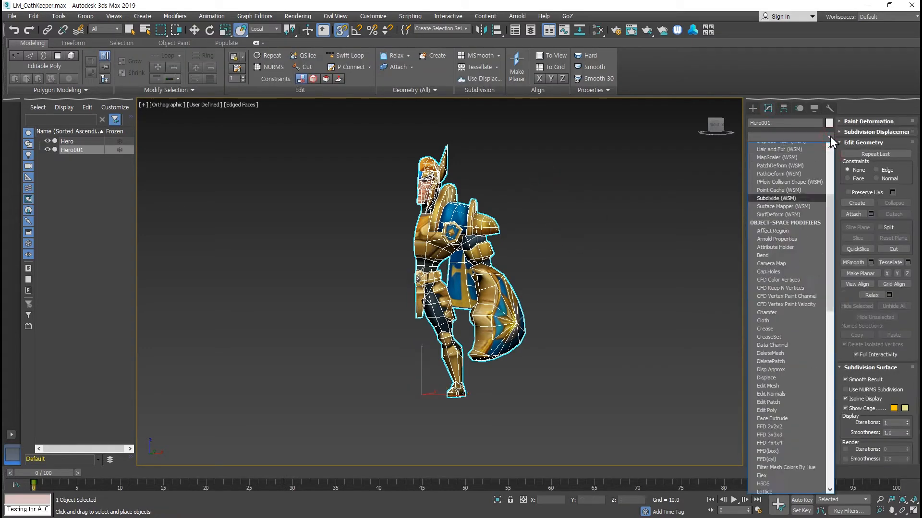
click(765, 311)
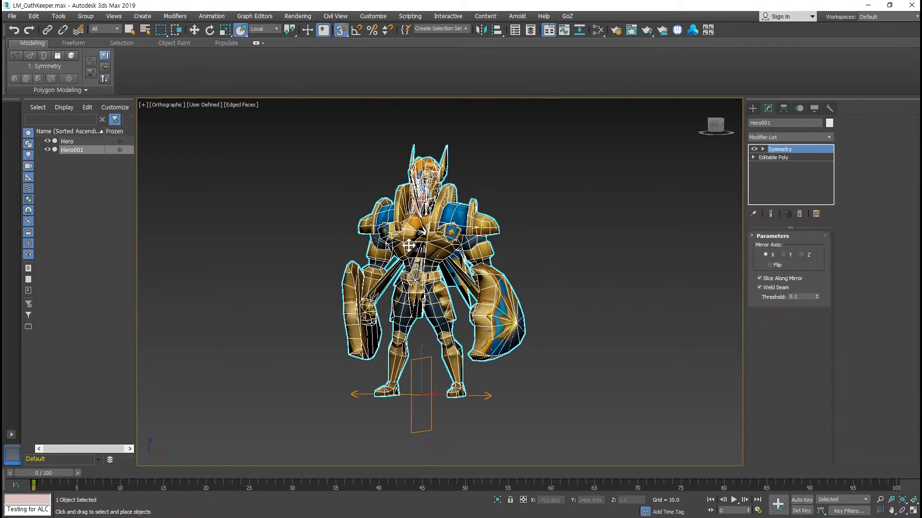
alt+middle_drag(408, 246, 462, 202)
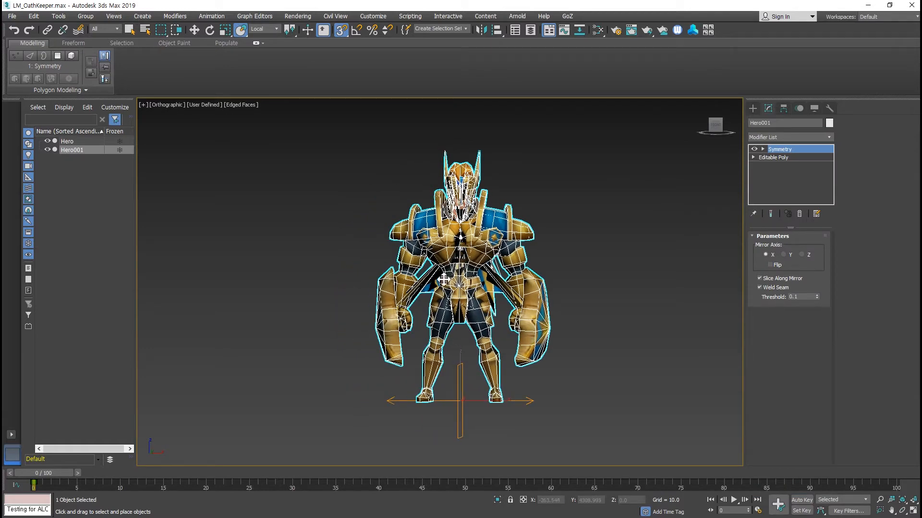
alt+middle_drag(439, 274, 397, 308)
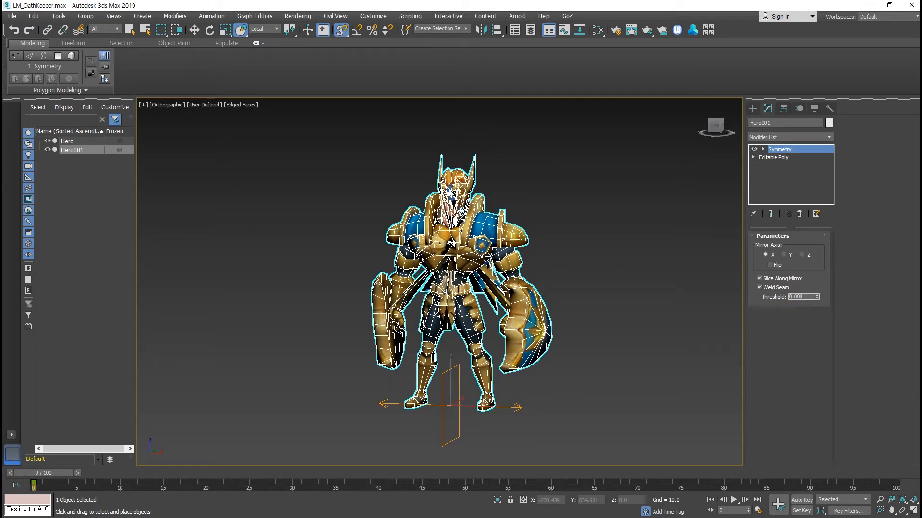
key(Return)
alt+middle_drag(426, 204, 490, 214)
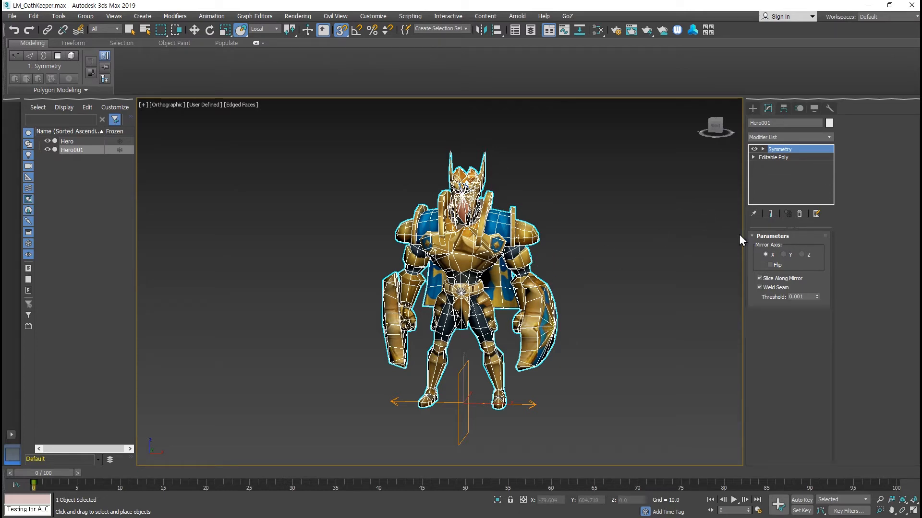
Remove the Symmetry modifier from the shrunken copy and scale the half-body up uniformly to about 7490 percent
click(800, 213)
scroll(480, 387, down, 10)
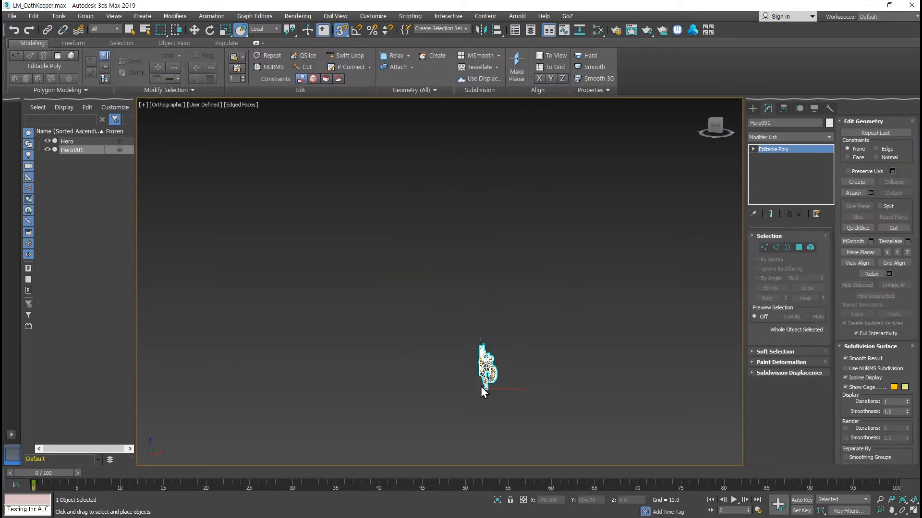
key(r)
drag(477, 388, 484, 379)
key(ctrl+z)
scroll(483, 385, up, 10)
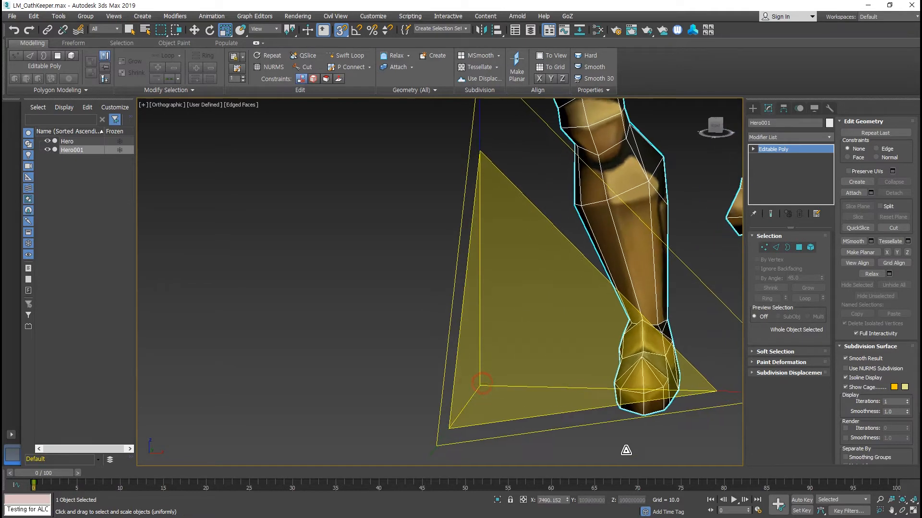
Enlarge the half-body further with uniform scaling to about 1430285.5 percent and frame it beside the original hero
scroll(502, 384, down, 5)
key(f)
scroll(502, 302, down, 10)
middle_drag(502, 375, 476, 252)
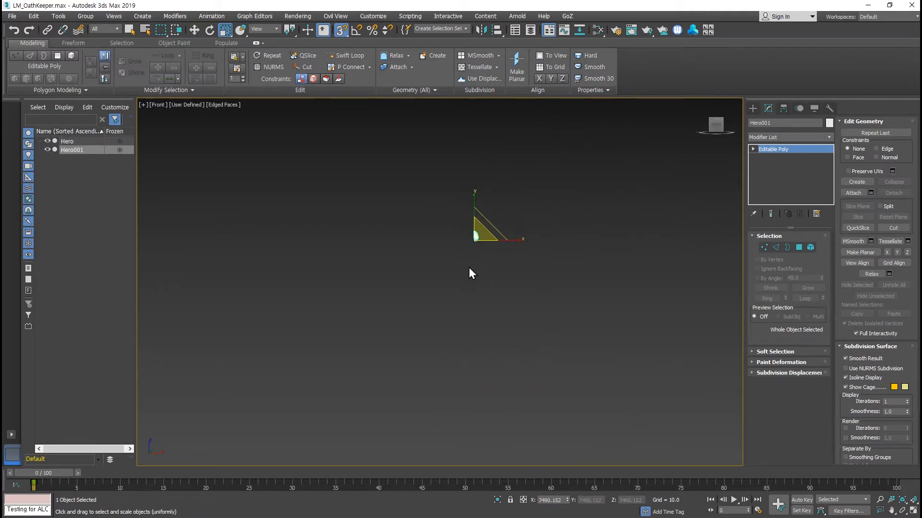
scroll(470, 267, down, 4)
drag(474, 249, 616, 499)
drag(476, 245, 574, 20)
key(z)
key(ctrl+alt+z)
drag(441, 275, 443, 267)
middle_drag(469, 260, 467, 335)
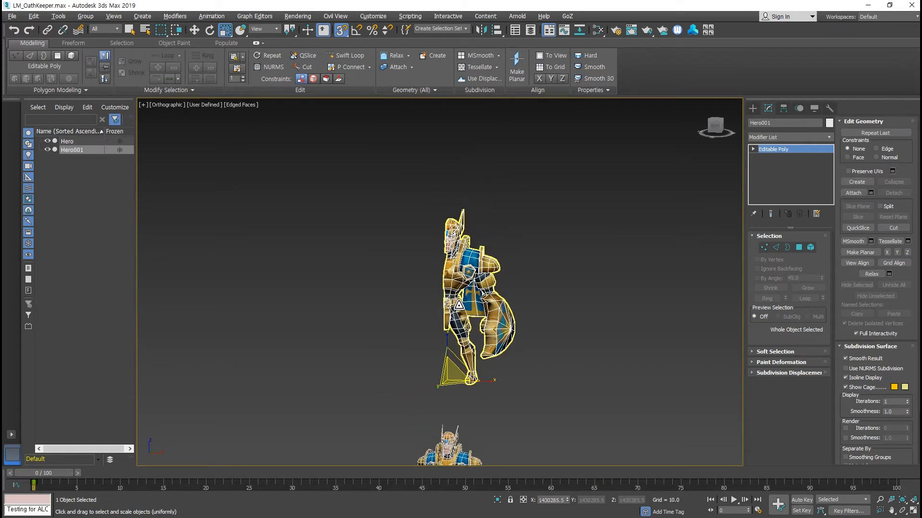
scroll(446, 296, up, 2)
scroll(455, 322, up, 2)
Apply a Symmetry modifier to the enlarged half-body with a weld threshold of 0.001
click(829, 137)
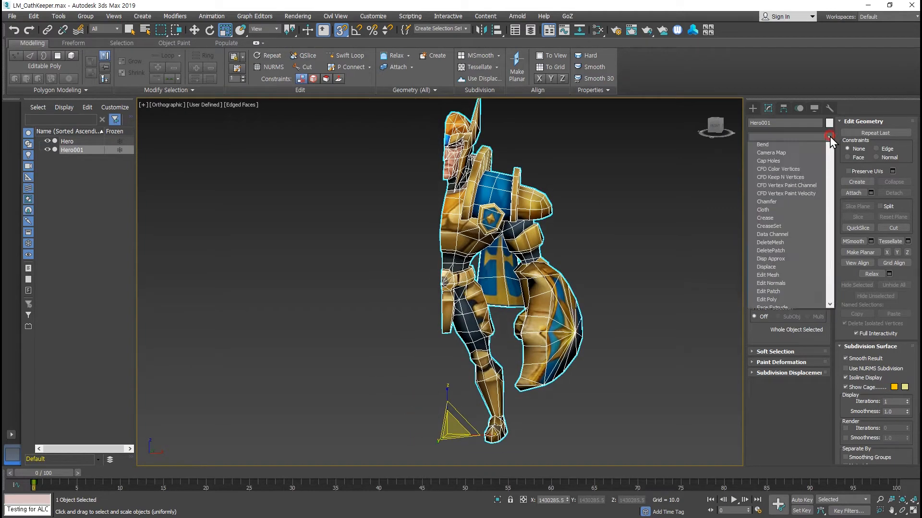
text(sy)
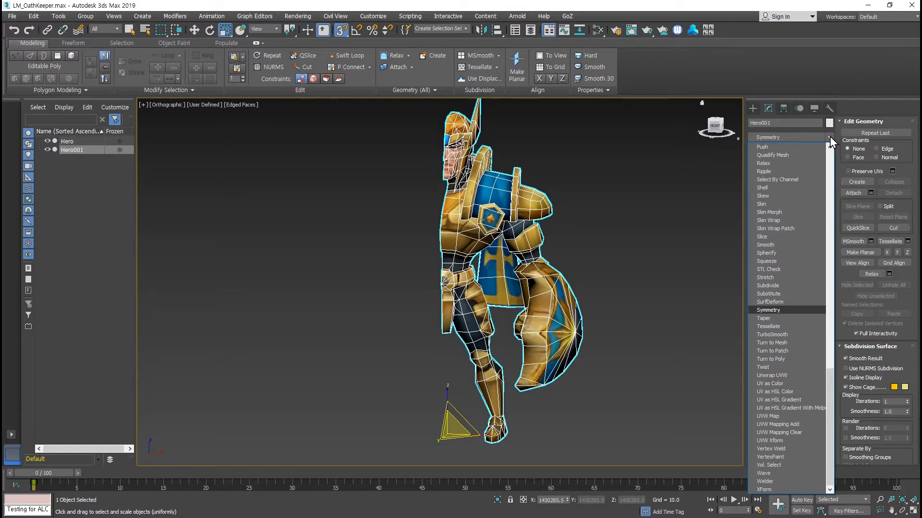
key(Return)
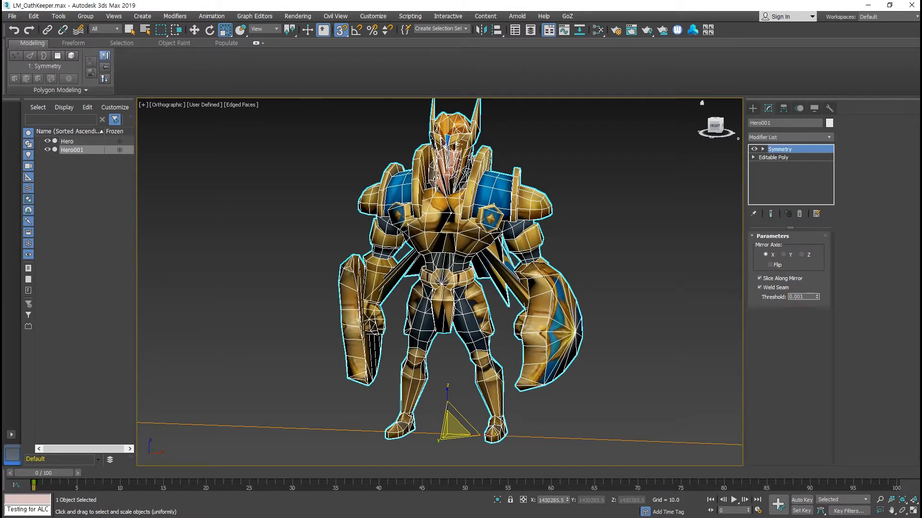
key(Return)
middle_drag(448, 247, 489, 290)
scroll(490, 247, down, 5)
scroll(488, 259, up, 4)
Select the original hero to compare it with the enlarged copy, and reselect the copy
click(487, 361)
middle_drag(529, 266, 518, 348)
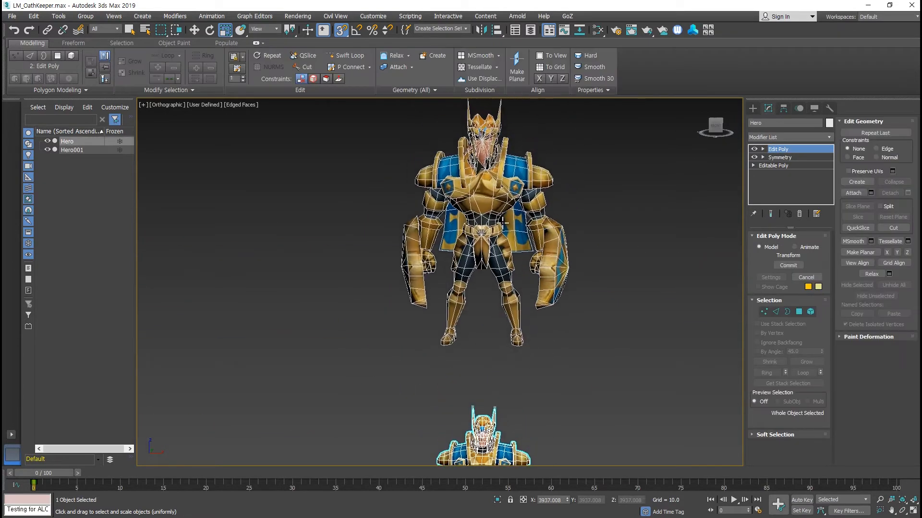
click(502, 222)
key(z)
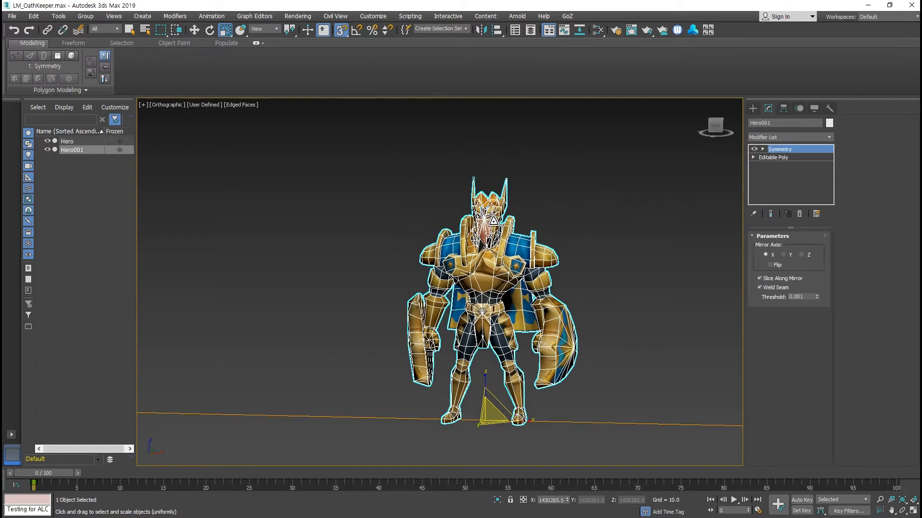
click(558, 225)
click(511, 247)
Open the Scale Transform Type-In for the hero copy and set its absolute local X scale to 100
key(F12)
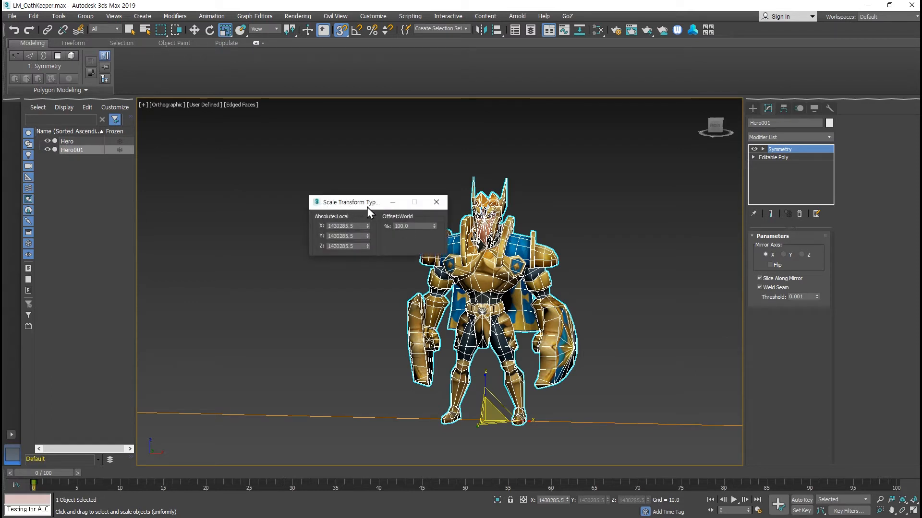
double_click(343, 226)
drag(356, 226, 339, 231)
drag(808, 297, 793, 297)
click(358, 228)
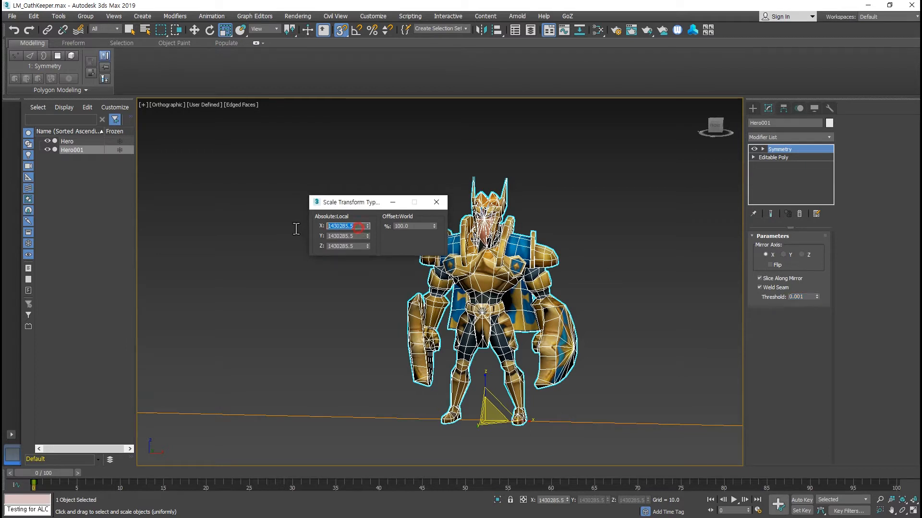
text(411)
text(1)
key(Return)
Set the hero copy's absolute local Y and Z scale to 100
click(353, 236)
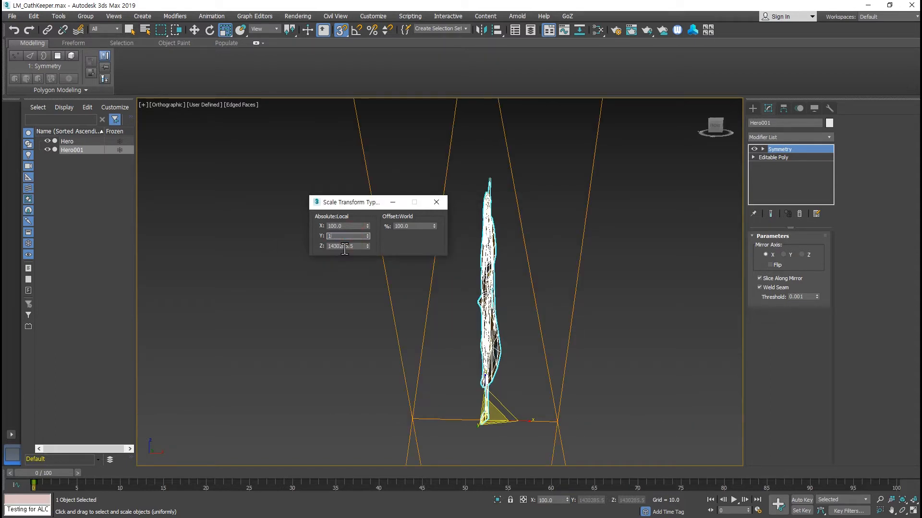
text(100)
key(Tab)
text(1)
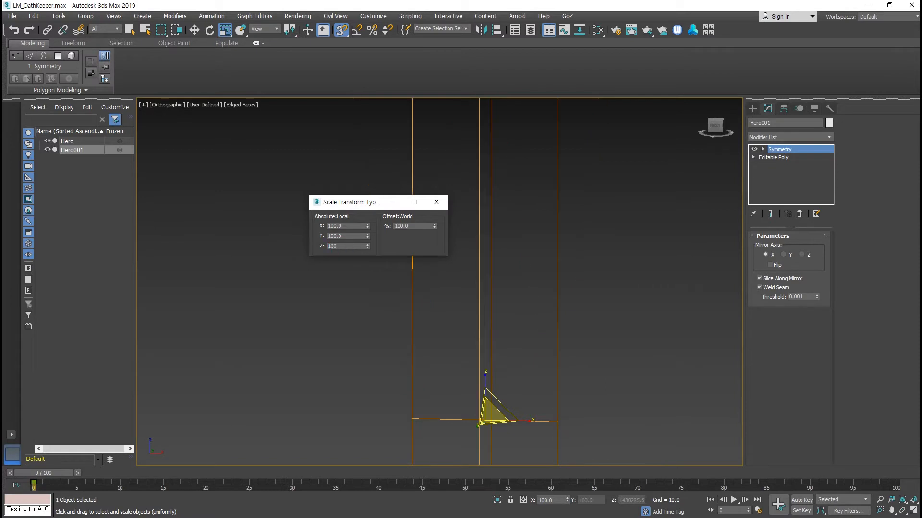
text(00)
key(Return)
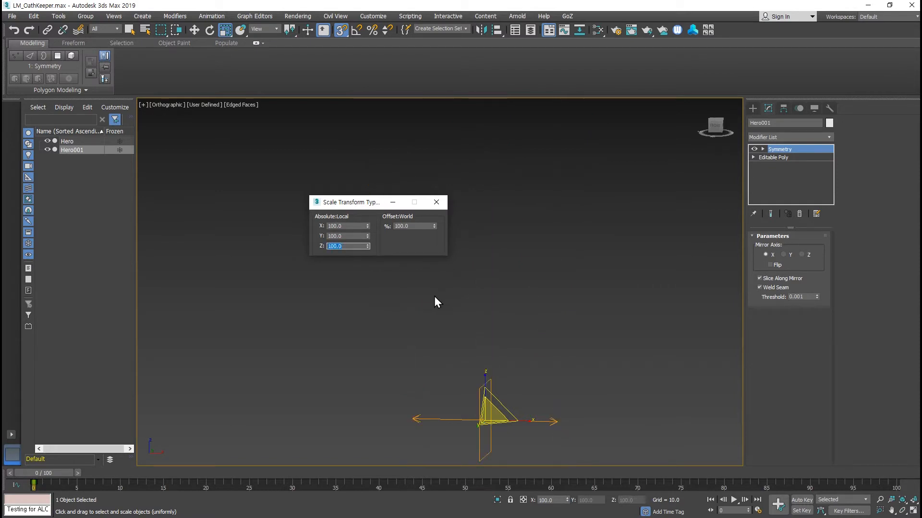
Undo the X, Y and Z scale changes on the hero copy and close the Scale Transform Type-In
key(ctrl+z)
key(ctrl+z)
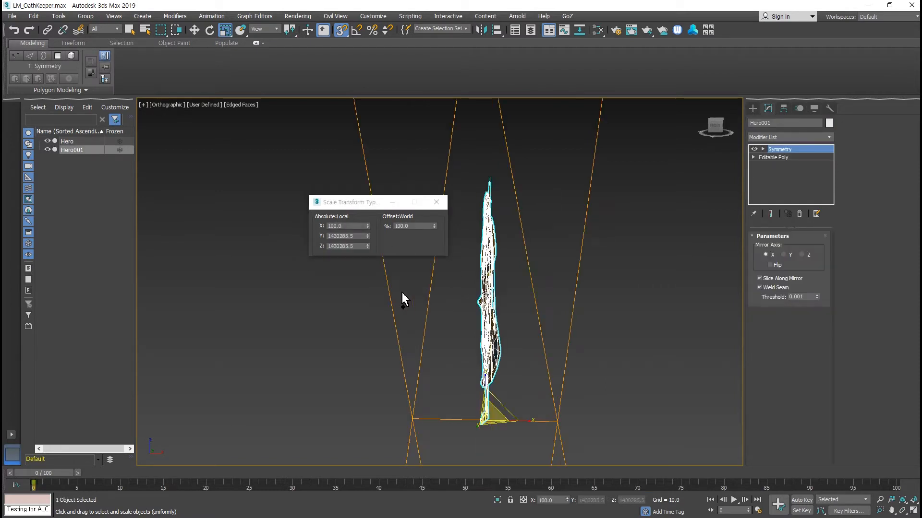
key(ctrl+z)
click(432, 204)
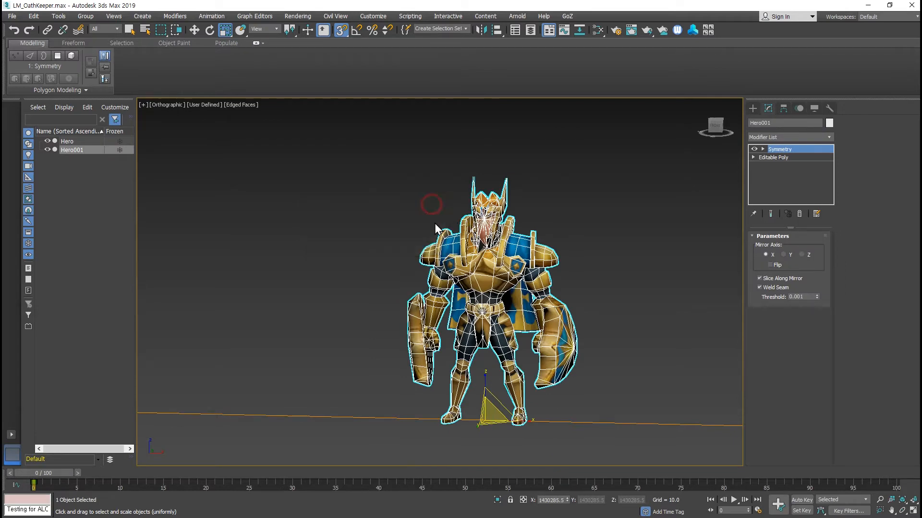
Remove the Symmetry modifier from the enlarged hero copy and reselect the remaining half-body
click(800, 214)
click(596, 226)
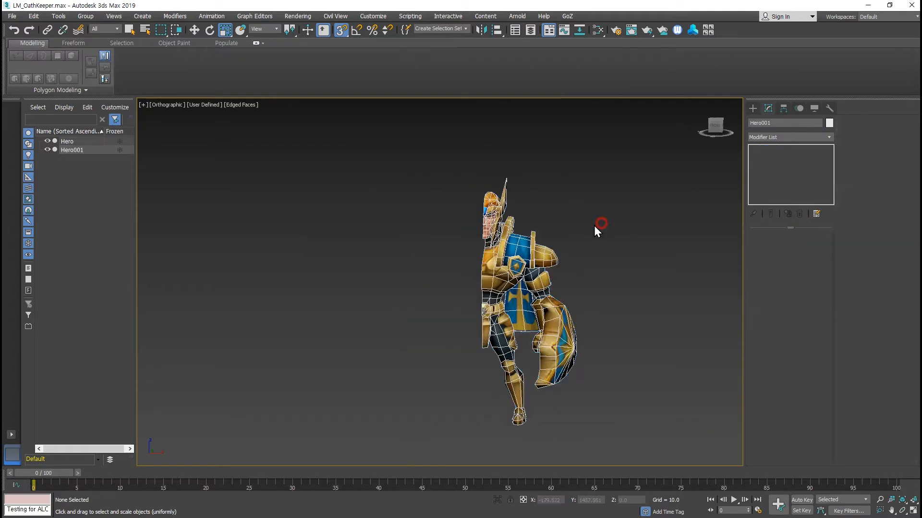
drag(580, 200, 513, 264)
Apply Reset XForm to the enlarged half-body and collapse its entire modifier stack
click(829, 108)
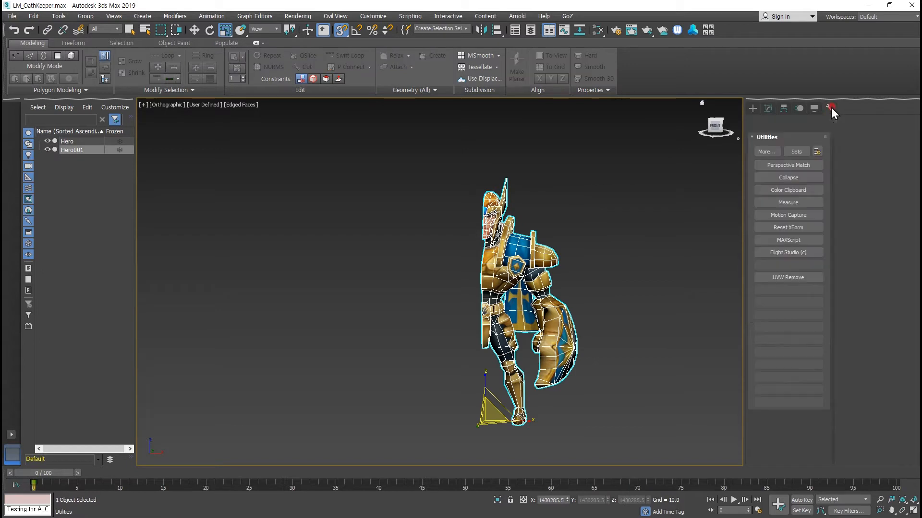
click(794, 229)
click(798, 433)
click(796, 227)
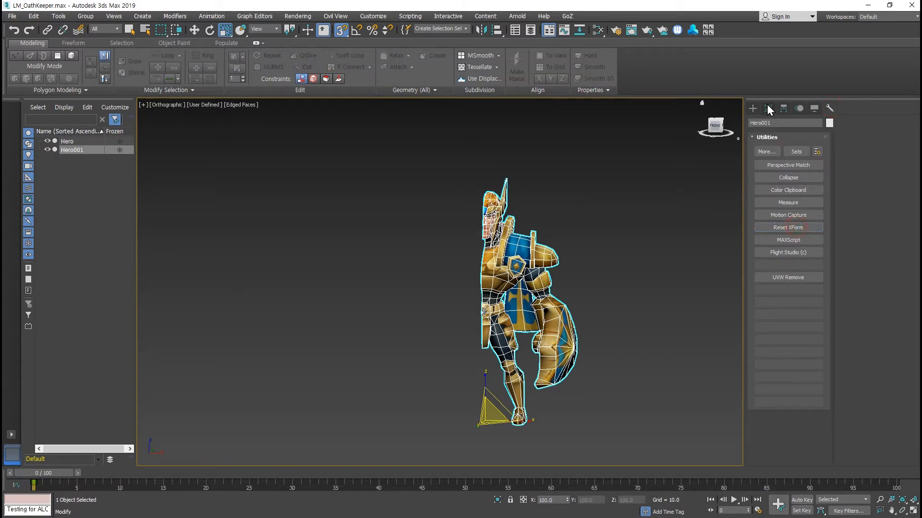
click(767, 108)
right_click(773, 193)
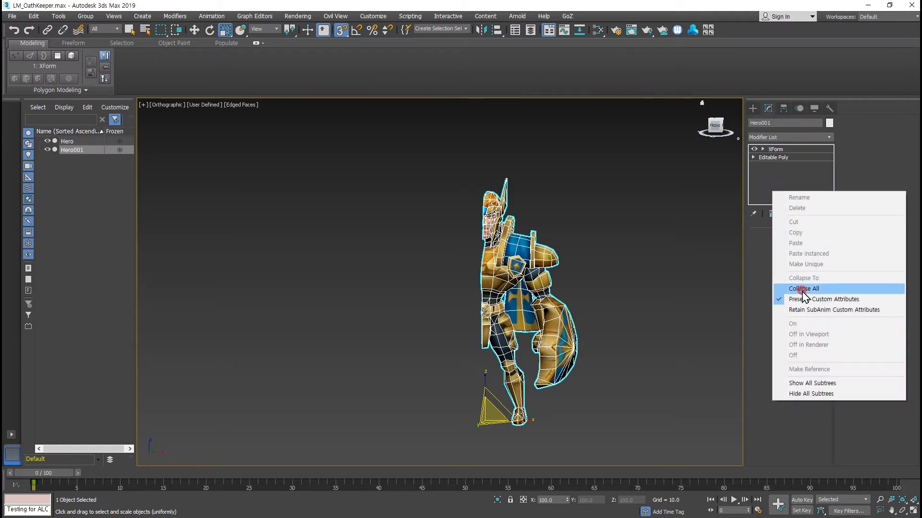
click(797, 289)
drag(592, 197, 480, 281)
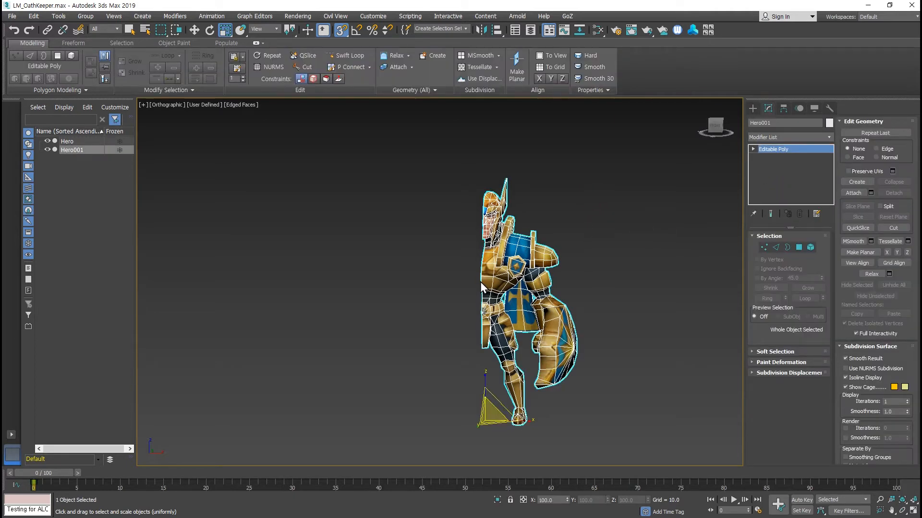
Check the half-body's absolute local scale values in the Scale Transform Type-In and close it
key(F12)
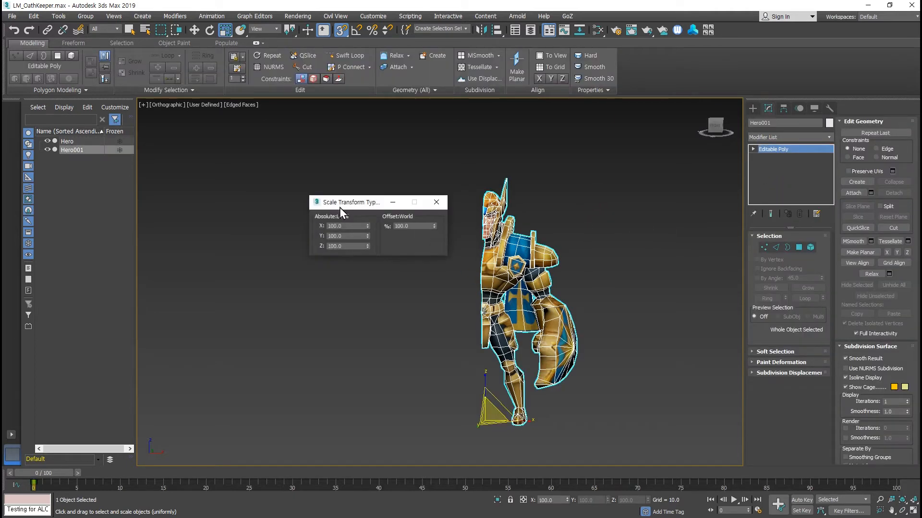
drag(351, 227, 327, 248)
click(436, 203)
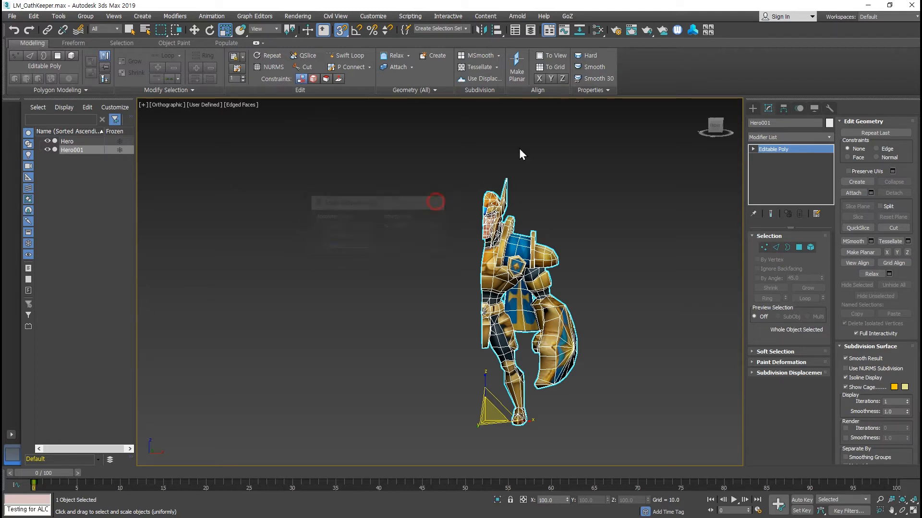
Apply a Symmetry modifier to the reset half-body and inspect the center seam and weld threshold
text(sy)
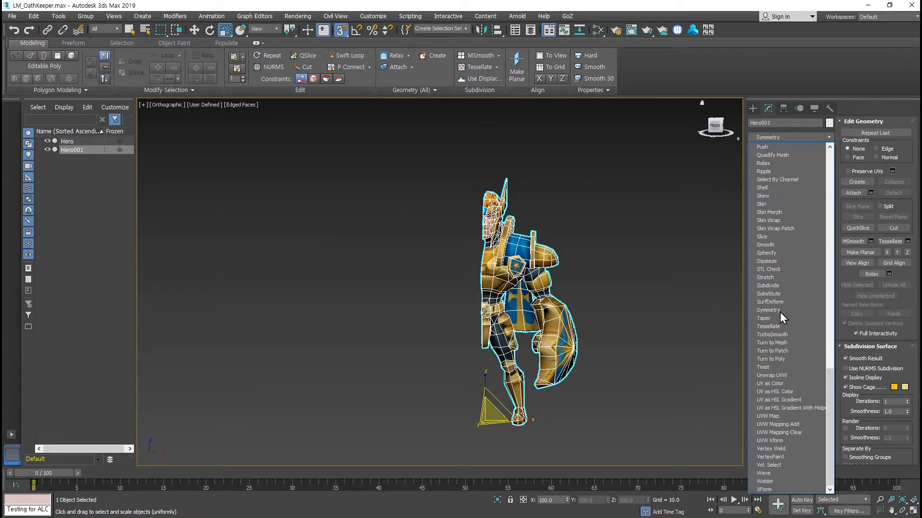
click(674, 165)
click(802, 137)
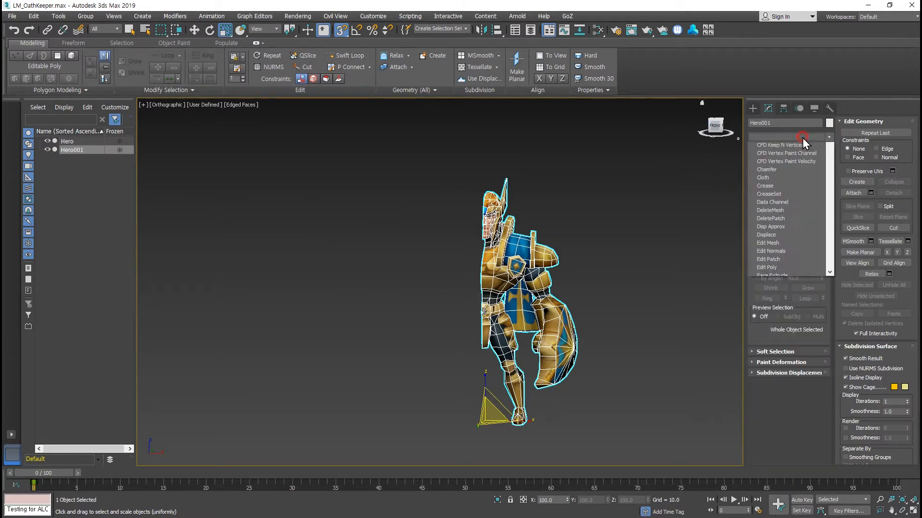
text(sy)
click(775, 310)
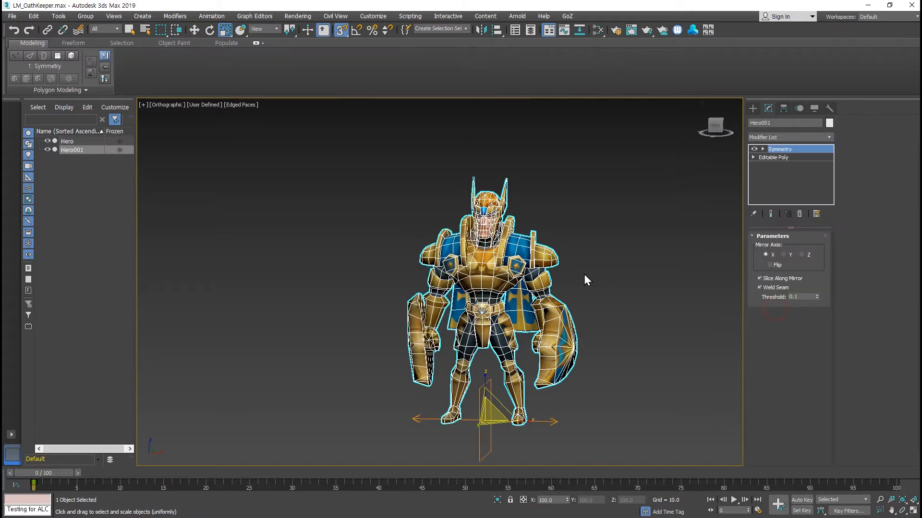
scroll(499, 259, up, 6)
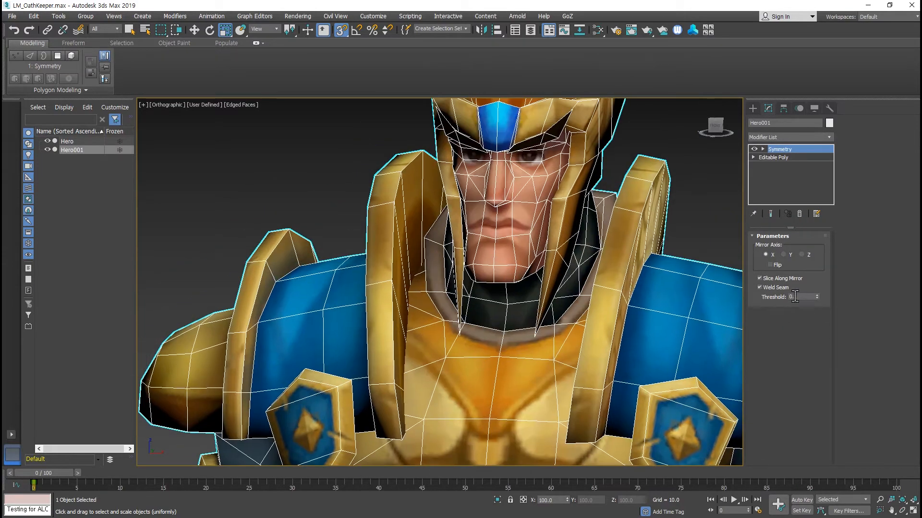
double_click(795, 297)
scroll(547, 275, down, 5)
alt+middle_drag(547, 275, 499, 288)
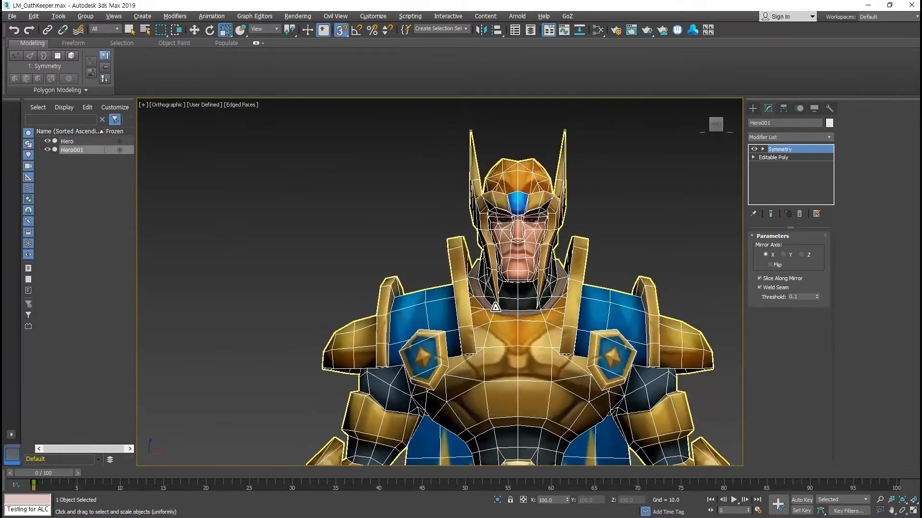
Select the smaller original hero and check its absolute local scale in the Scale Transform Type-In
scroll(528, 384, down, 8)
drag(554, 366, 499, 411)
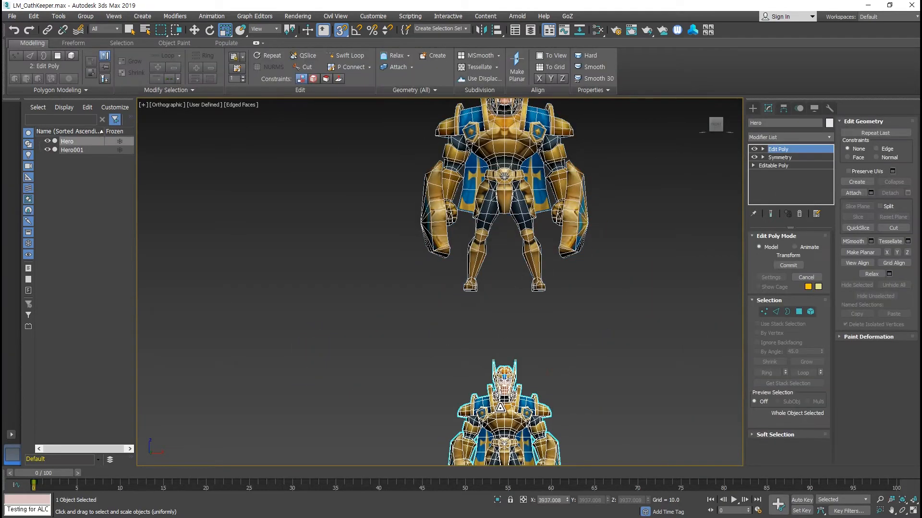
key(F12)
middle_drag(502, 366, 507, 256)
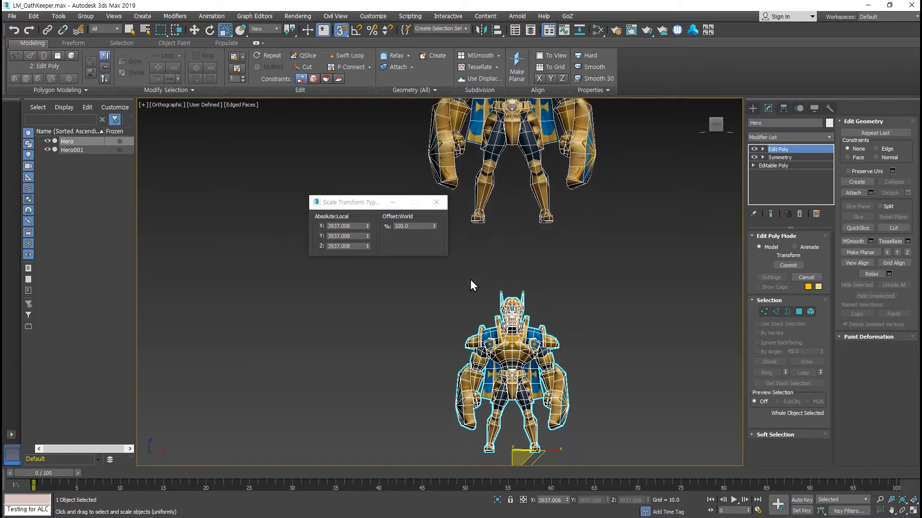
click(437, 204)
Remove the Edit Poly and Symmetry modifiers from the original hero
scroll(578, 238, up, 10)
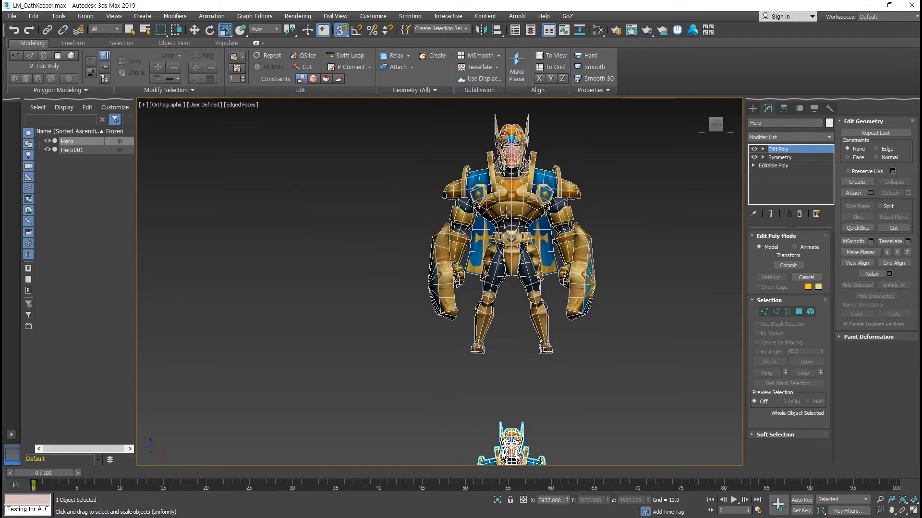
ctrl+click(779, 157)
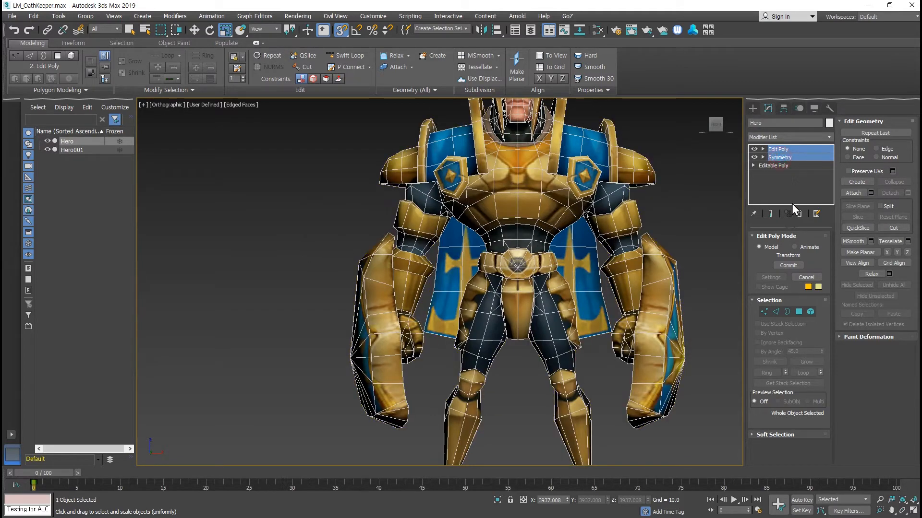
click(799, 213)
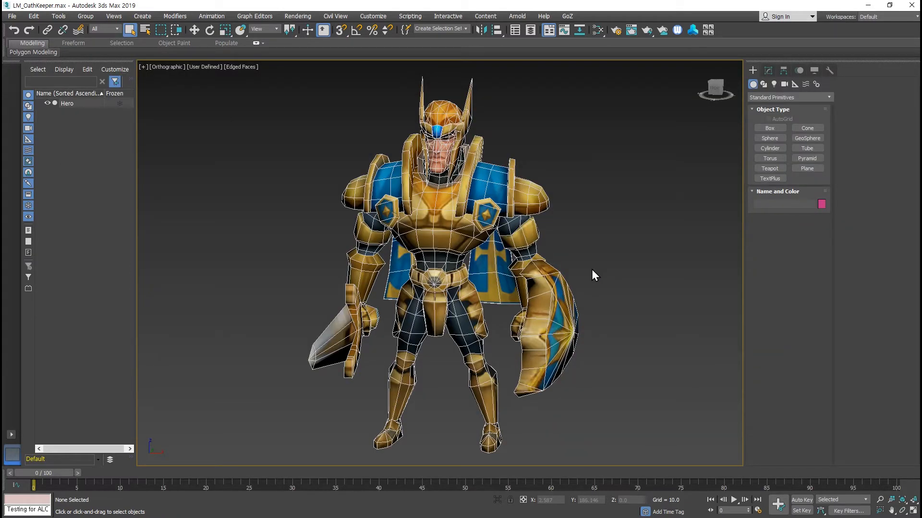
Expand the modeling ribbon, select the hero and open Symmetry Tools from the Polygon Modeling options
click(257, 43)
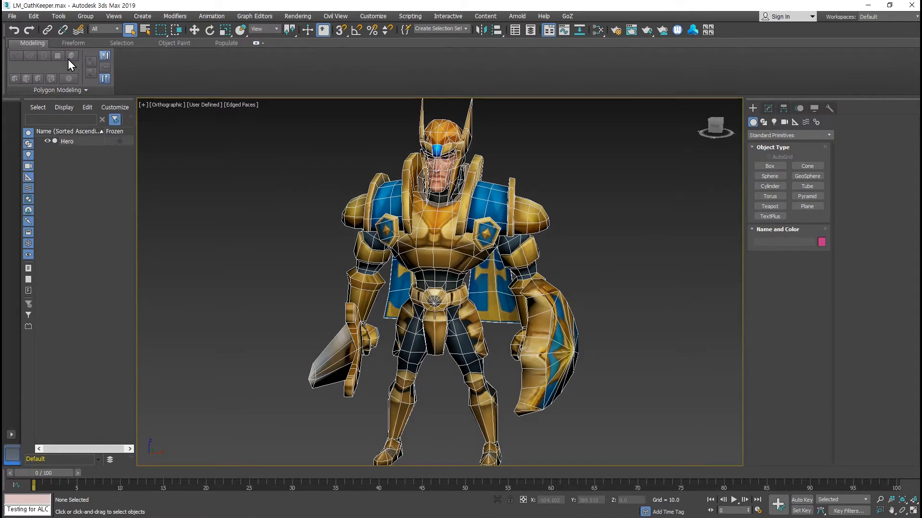
click(60, 91)
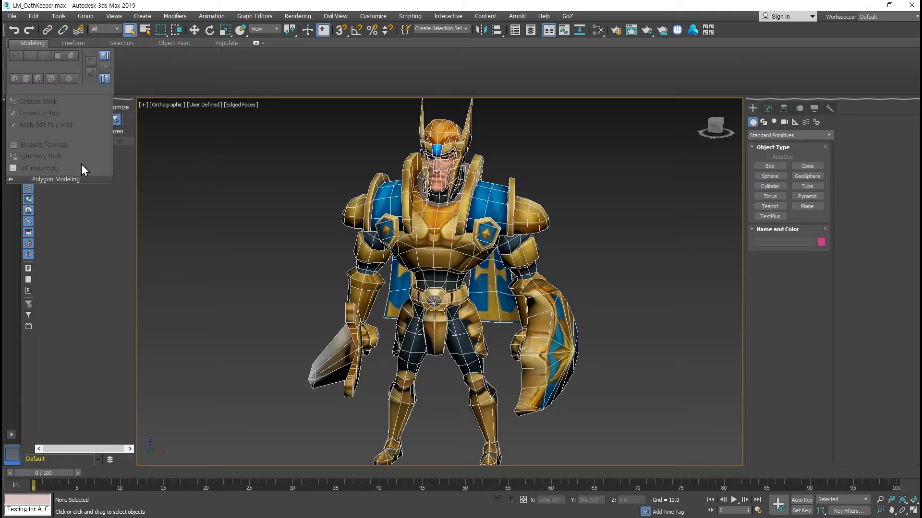
click(320, 140)
drag(517, 250, 517, 249)
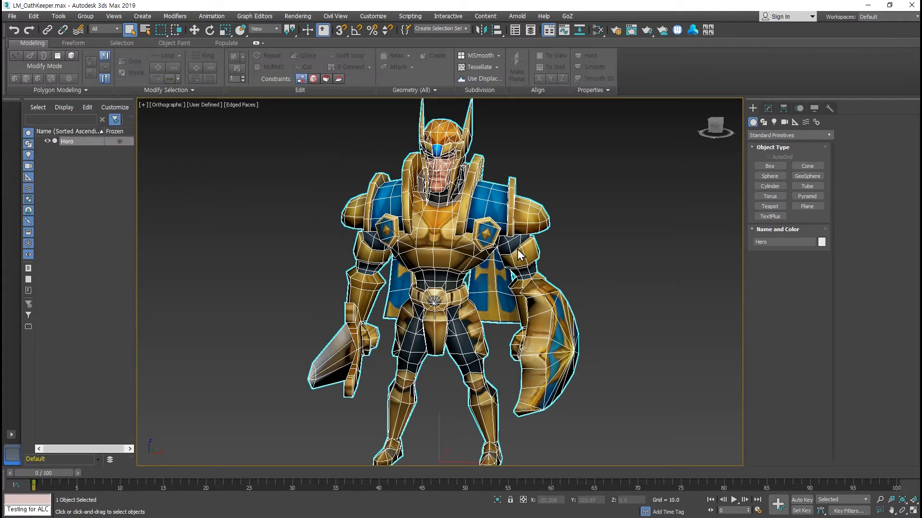
click(767, 108)
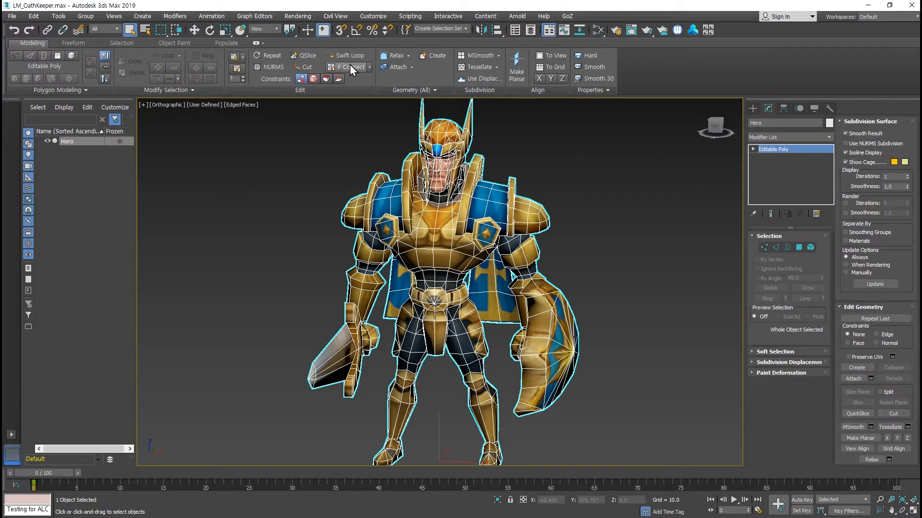
click(67, 90)
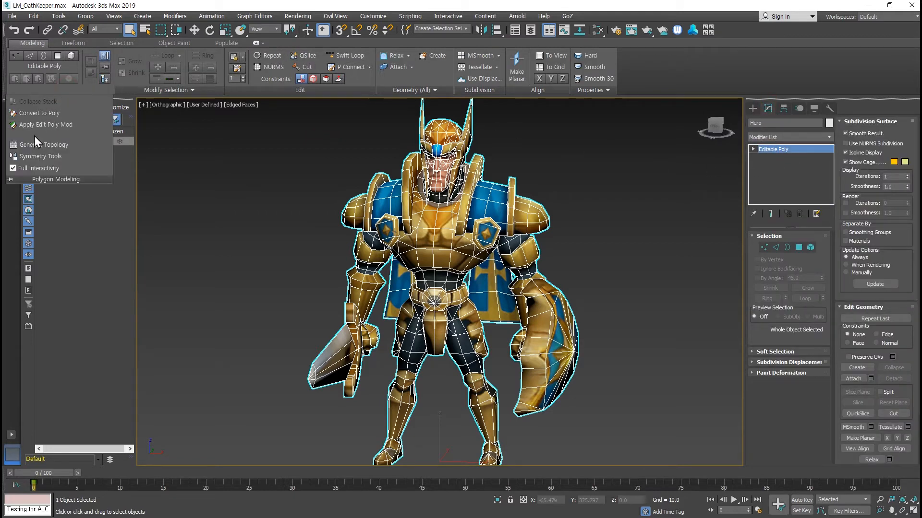
click(27, 157)
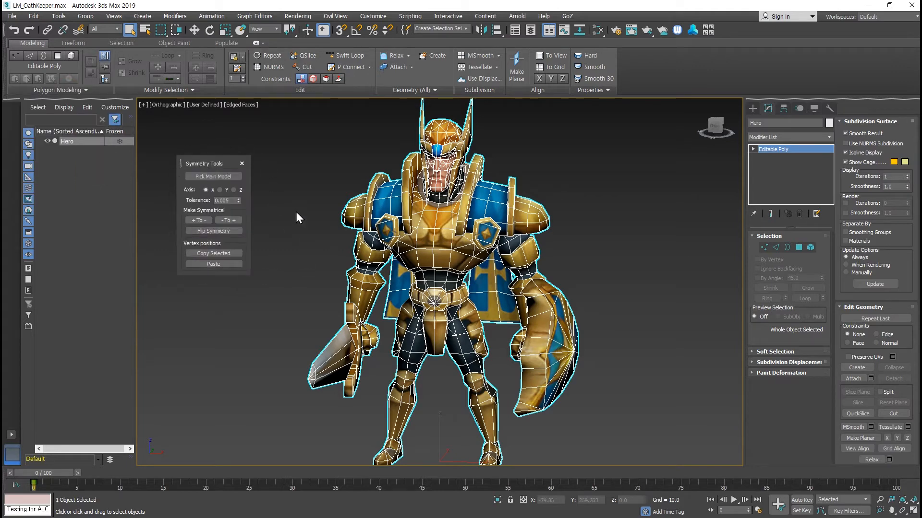
Pick the hero as the main model in Symmetry Tools
scroll(399, 216, down, 3)
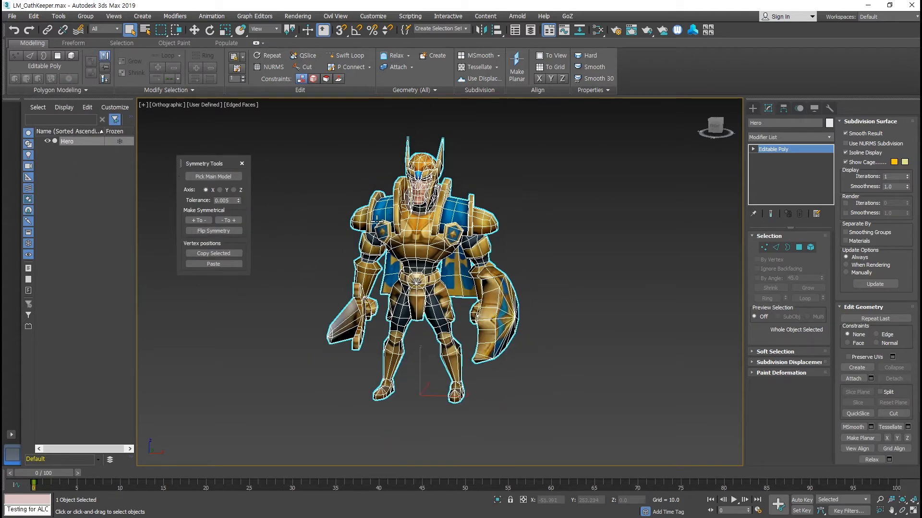
click(222, 184)
click(212, 178)
click(431, 212)
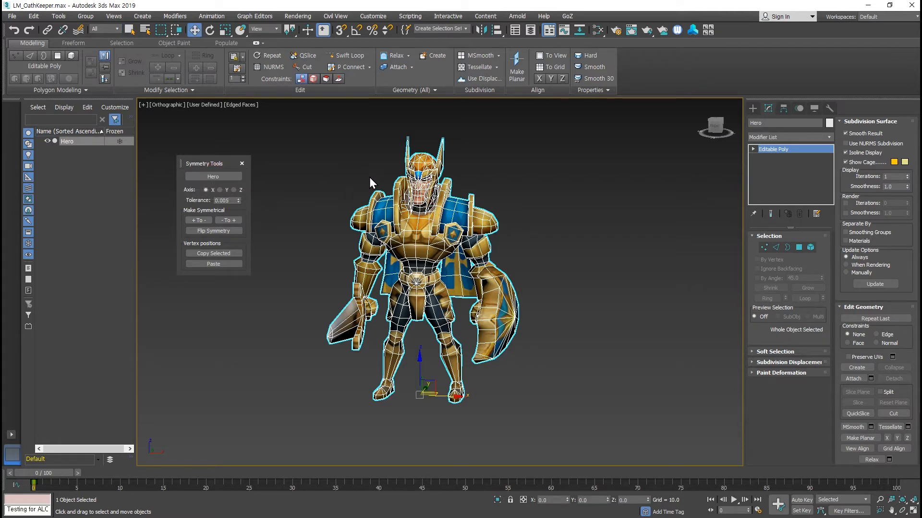
Move the shield-side chest emblem element about 7 units outward along X and make the mesh symmetrical from + to -
scroll(441, 192, up, 2)
click(811, 248)
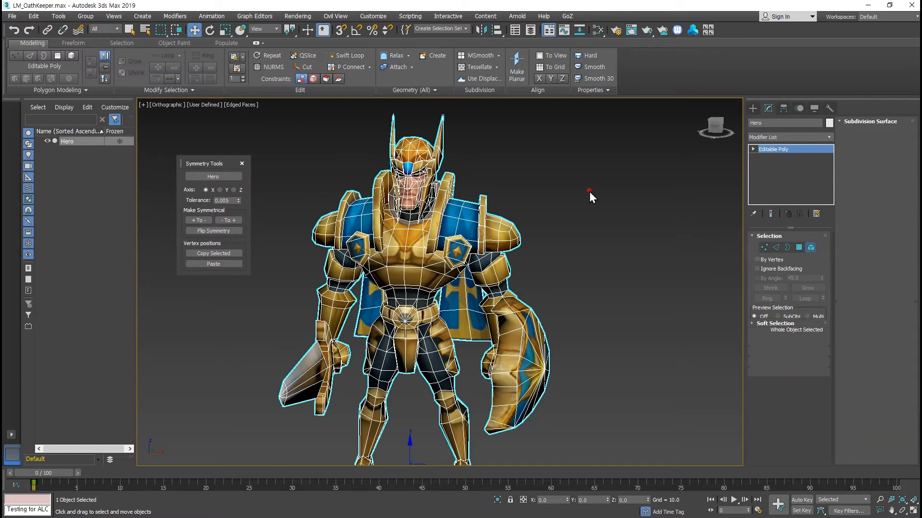
click(461, 249)
drag(479, 252, 511, 250)
click(196, 221)
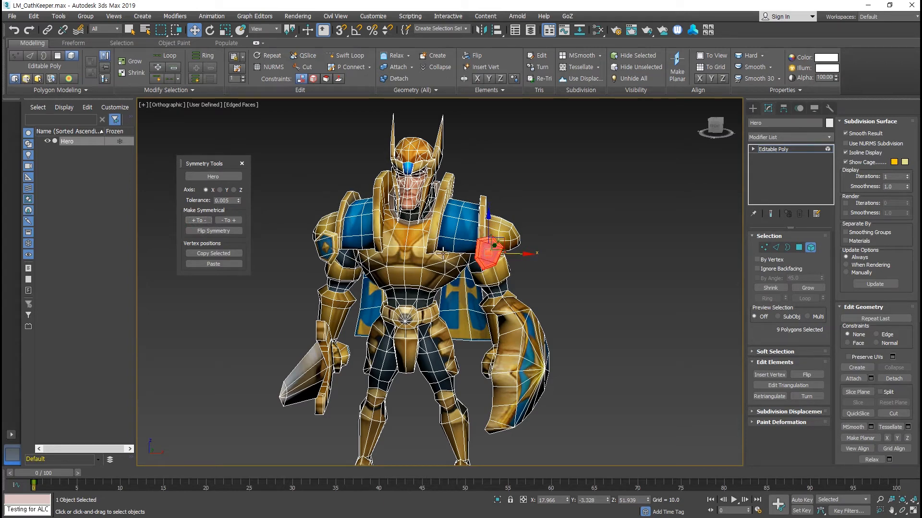
Undo the + to - symmetry and the emblem move, and select the Symmetry Tools tolerance value
key(ctrl+z)
key(ctrl+z)
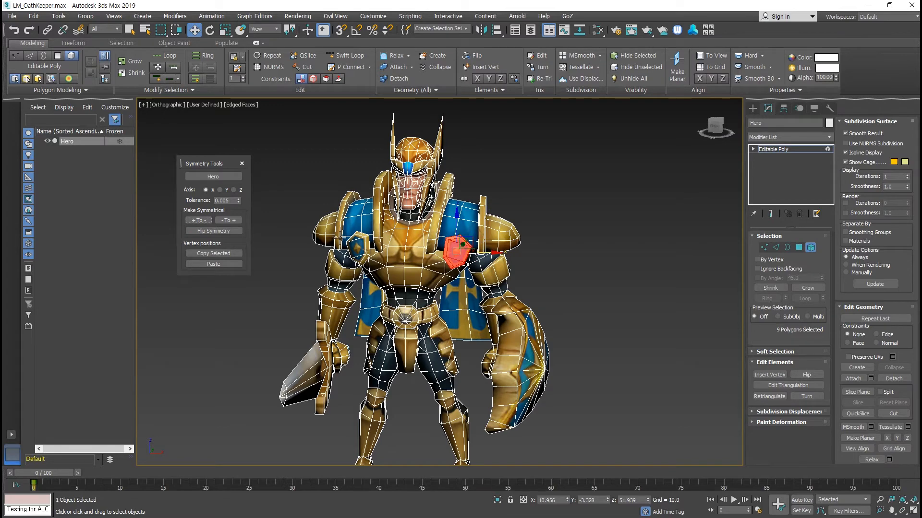
alt+middle_drag(405, 270, 410, 268)
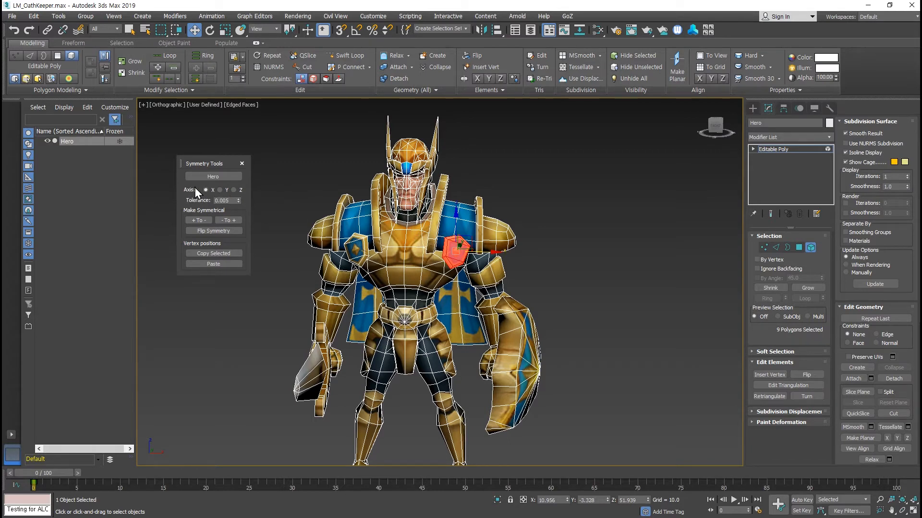
click(227, 201)
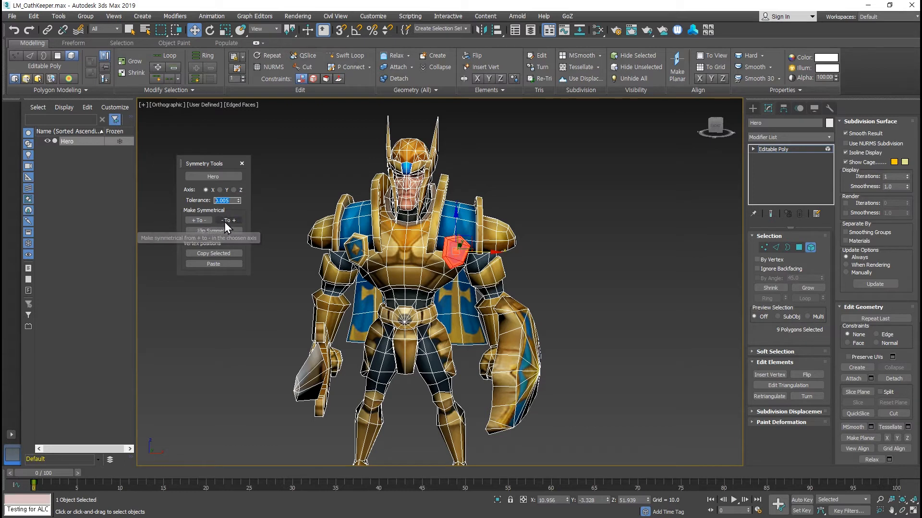
Try moving the shield-side chest emblem about 11 units outward along X and making the mesh symmetrical from + to -
click(238, 221)
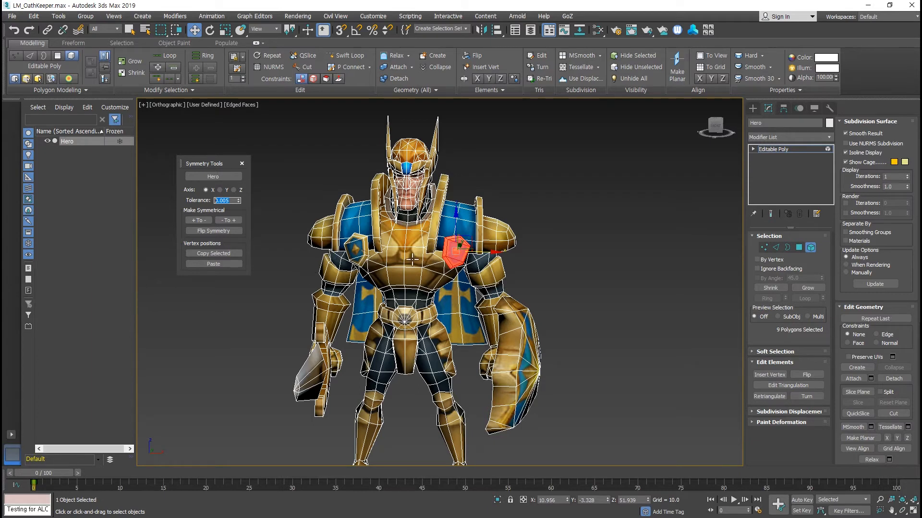
drag(483, 253, 532, 251)
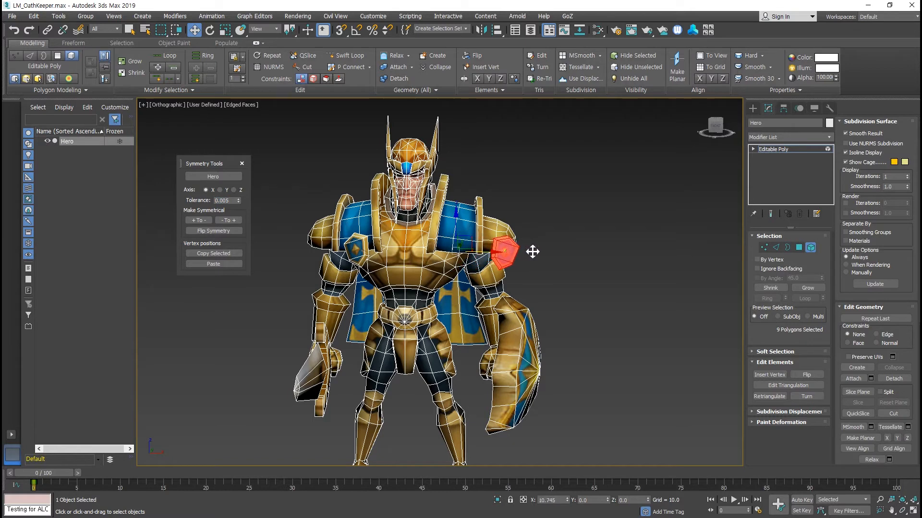
click(197, 220)
key(ctrl+z)
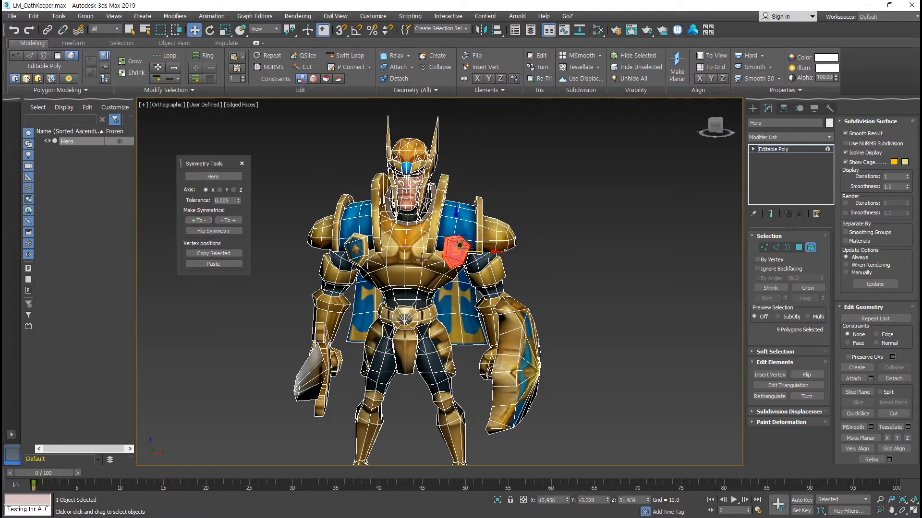
Try moving the sword-side chest emblem about 10 units outward along X and making the mesh symmetrical from - to +
click(356, 254)
drag(383, 251, 312, 251)
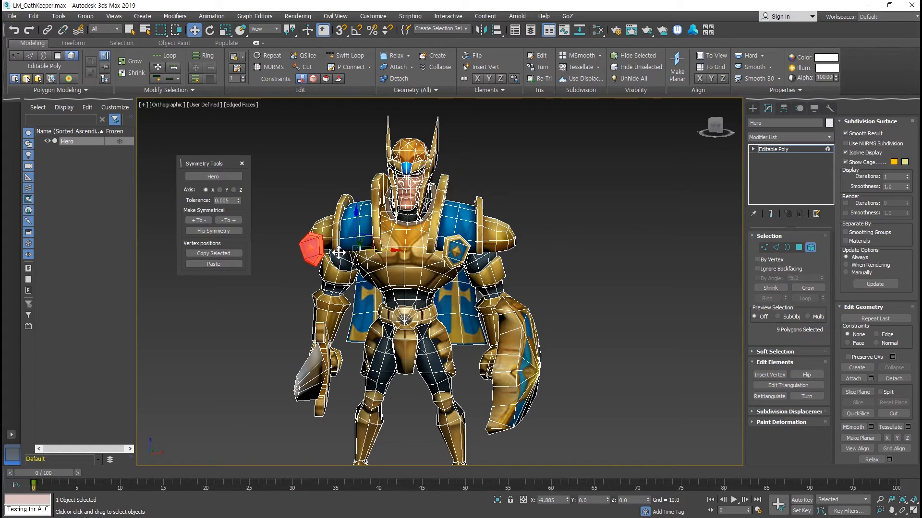
click(233, 222)
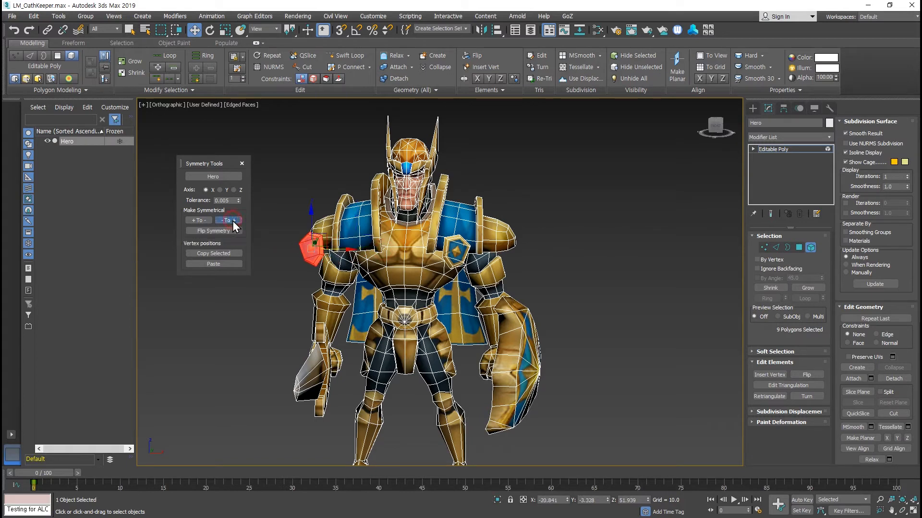
key(ctrl+z)
key(ctrl+z)
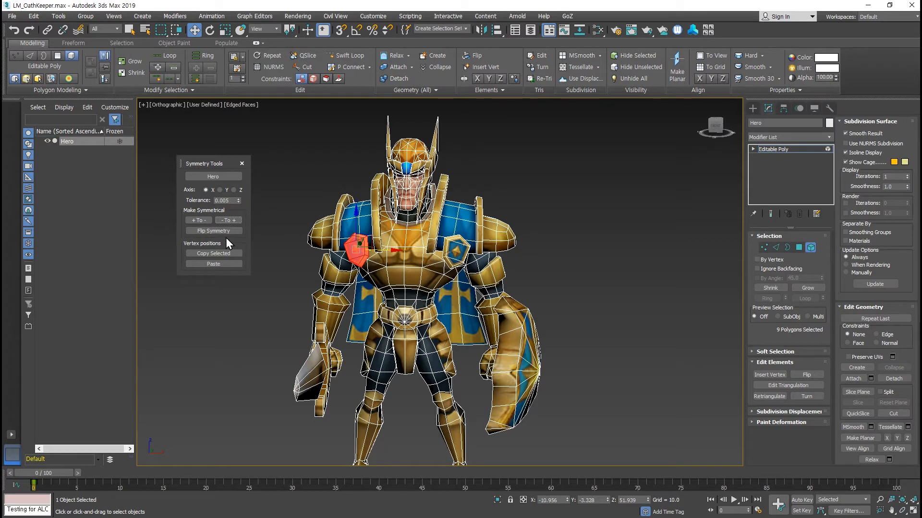
Try moving the sword-side chest emblem about 7 units outward along X and flipping the mesh's symmetry
drag(378, 253, 343, 253)
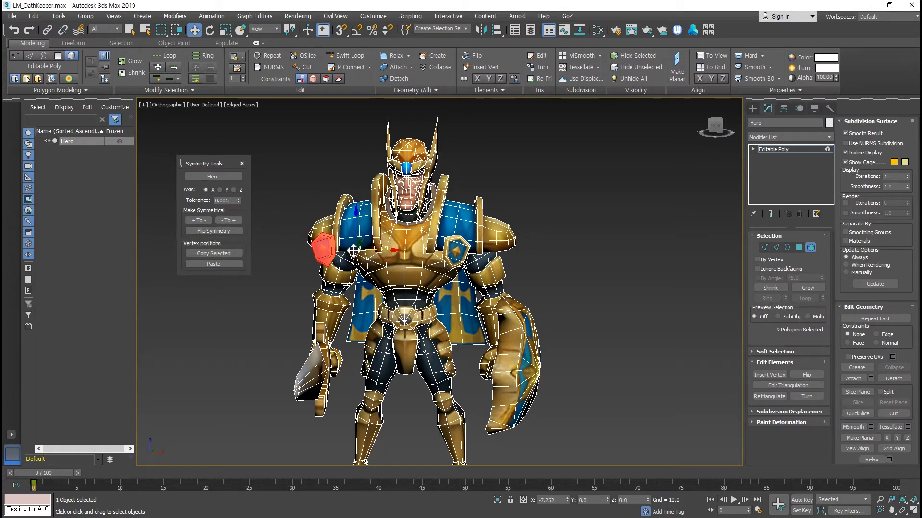
click(221, 232)
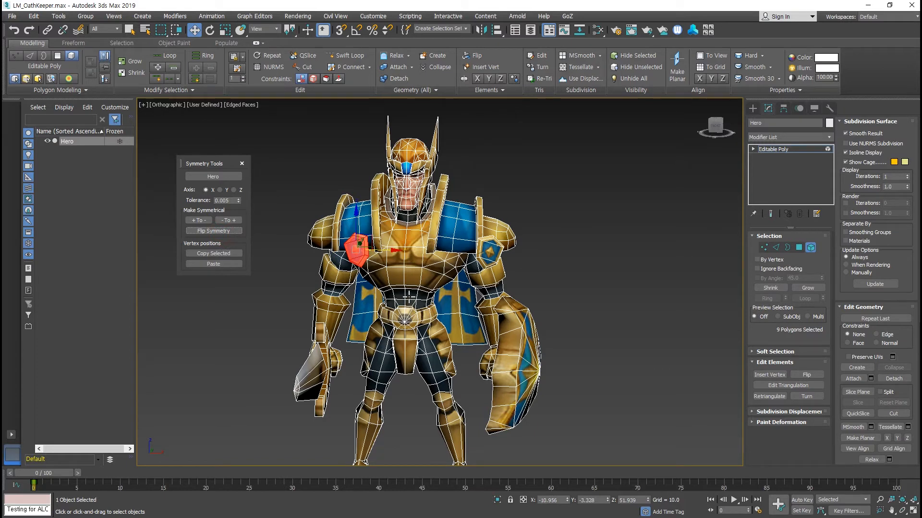
key(ctrl+z)
key(ctrl+z)
Try Flip Symmetry with the shield-side shoulder armor element selected
click(506, 234)
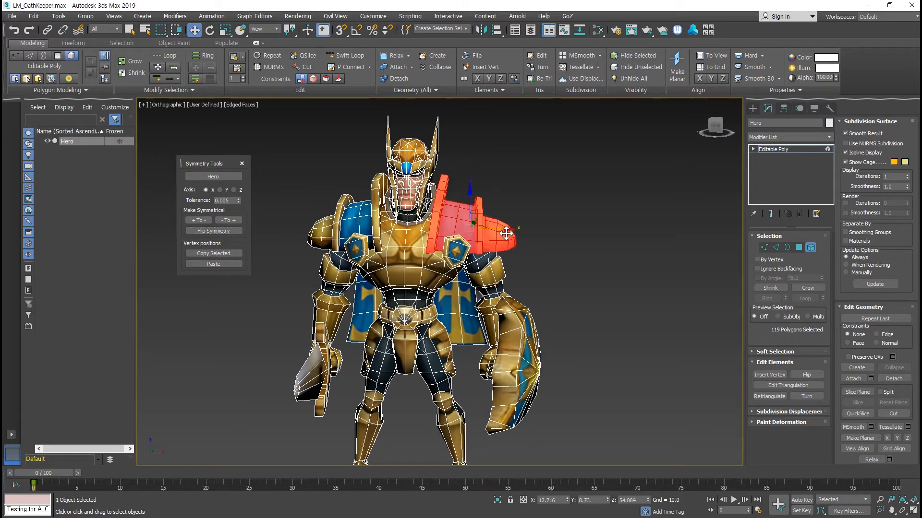
click(223, 232)
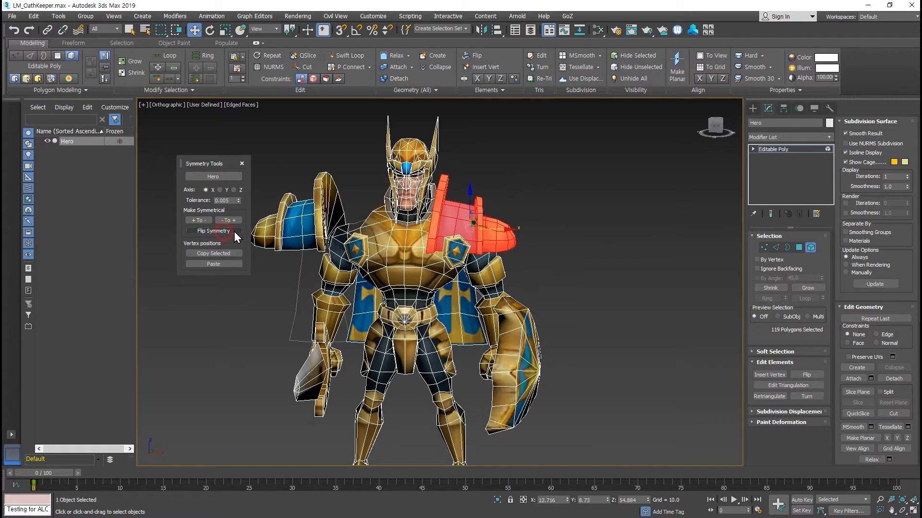
key(ctrl+z)
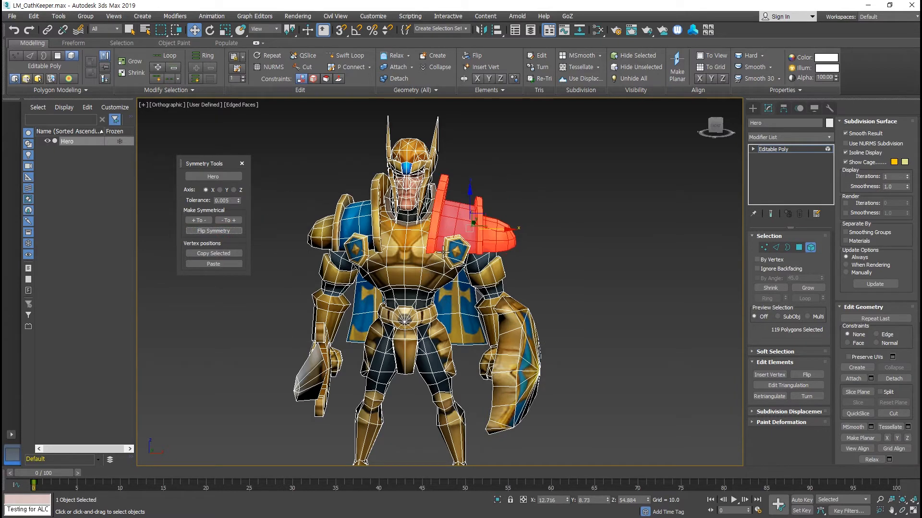
Clear the selection and pick the hero again as the main model at vertex level to check for asymmetrical vertices
middle_drag(420, 283, 421, 245)
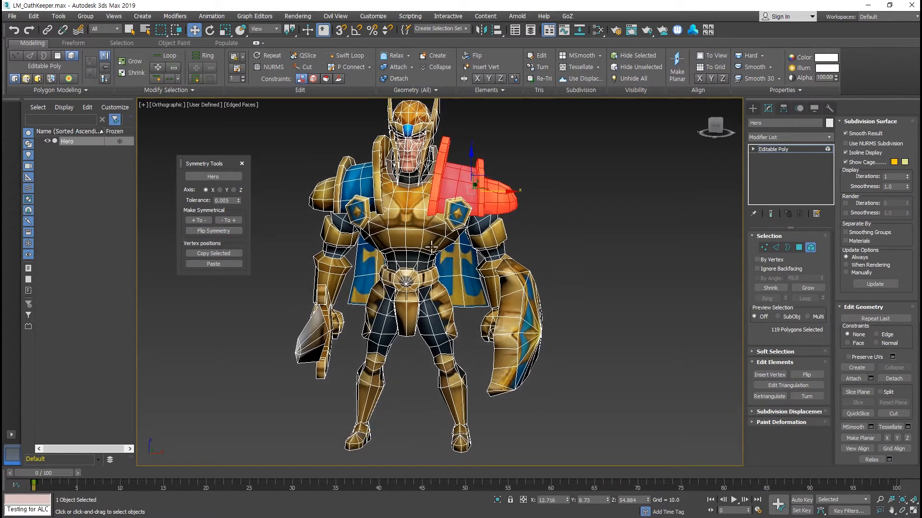
alt+middle_drag(403, 282, 396, 285)
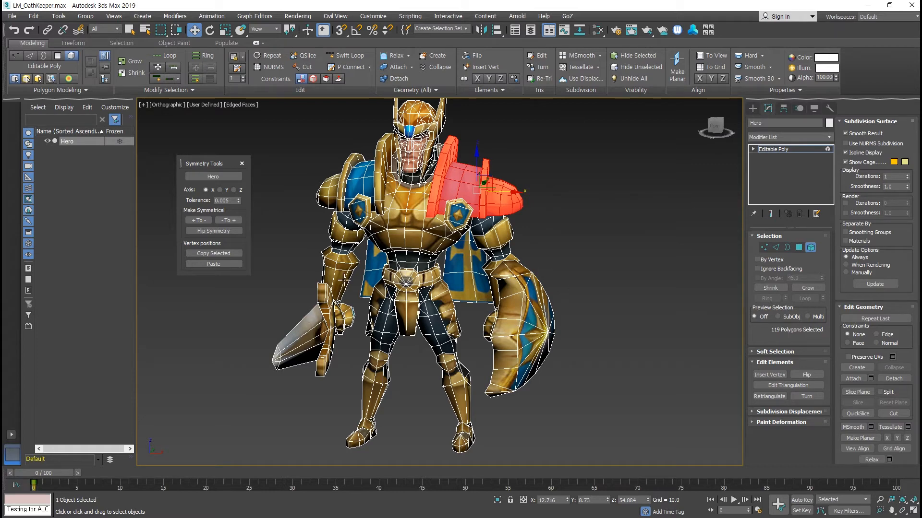
click(552, 218)
alt+middle_drag(547, 197, 590, 213)
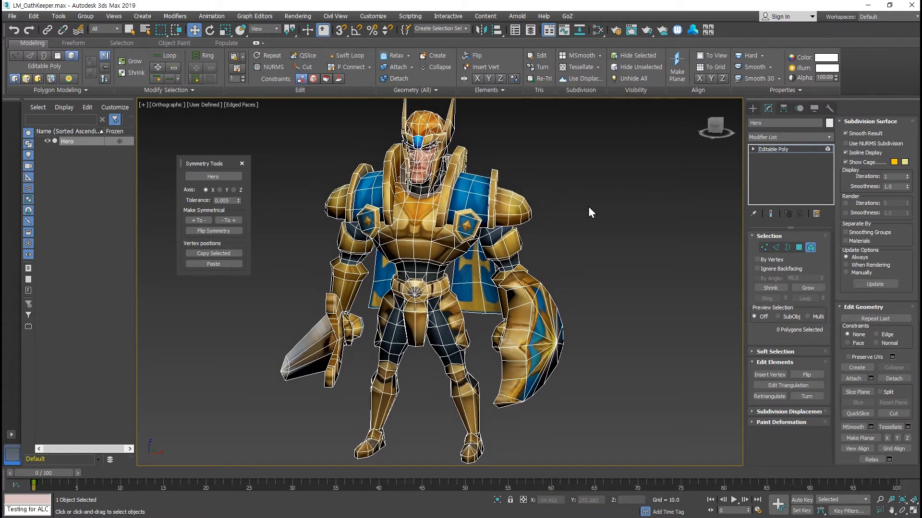
click(763, 248)
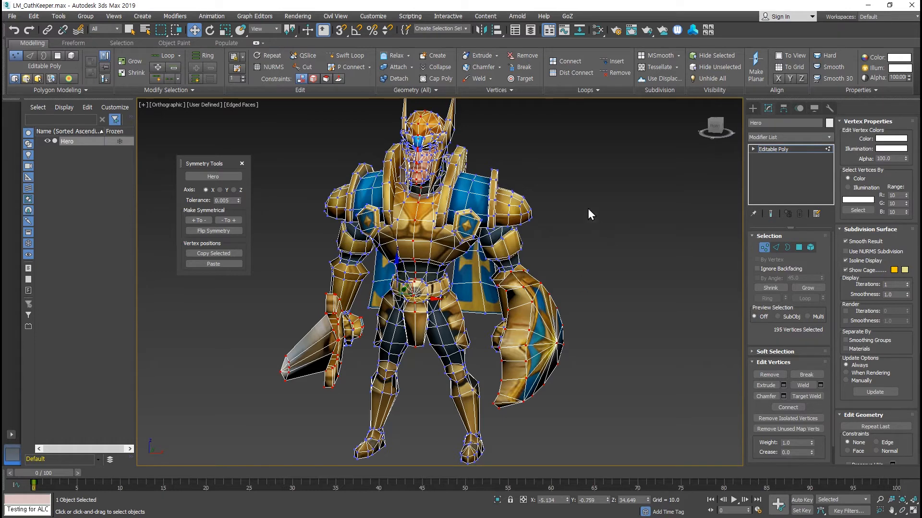
click(617, 206)
click(214, 177)
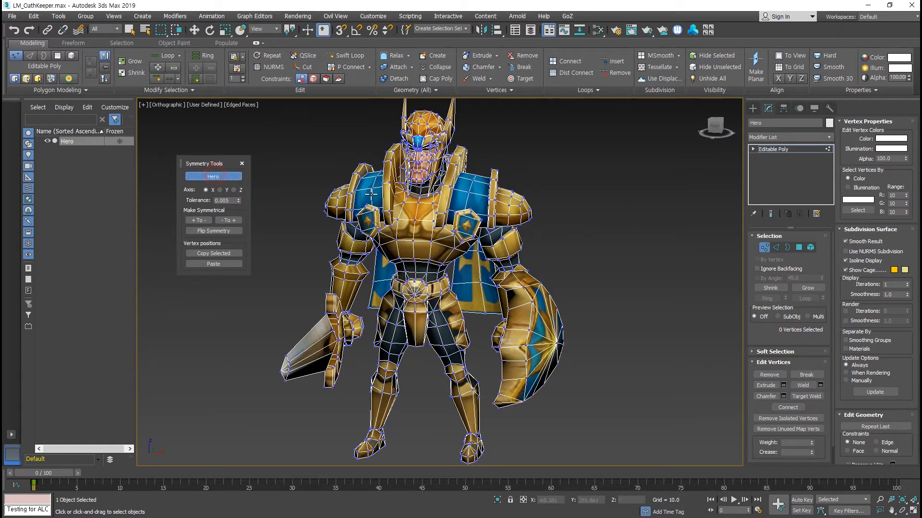
click(435, 197)
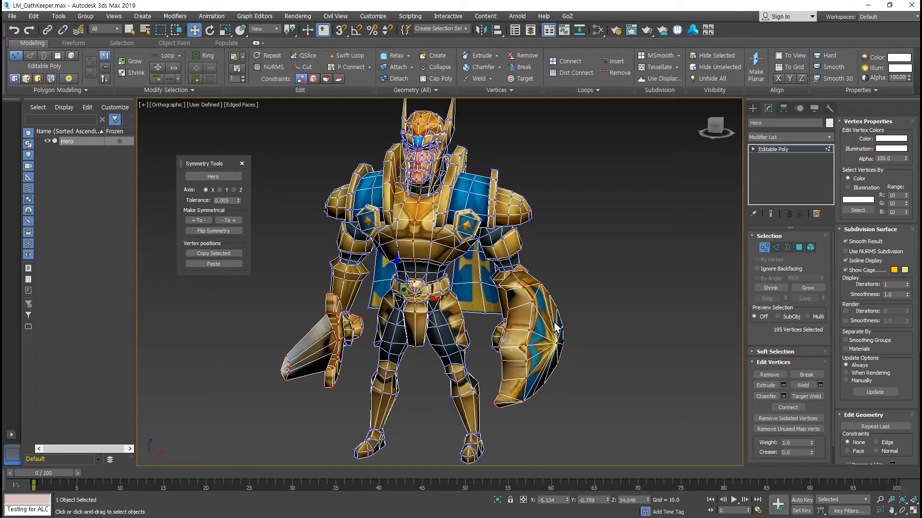
Clear the vertex selection and move the shield-side chest emblem element slightly up and outward
click(598, 220)
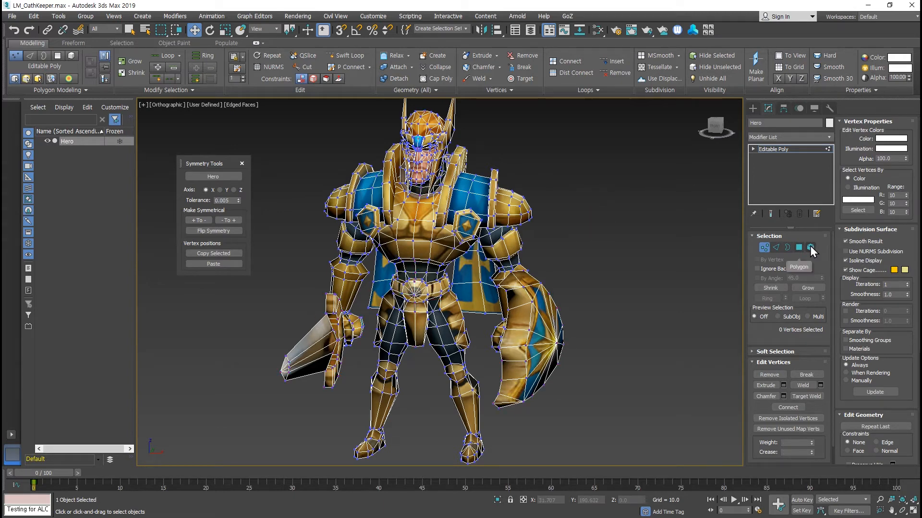
click(810, 247)
click(473, 219)
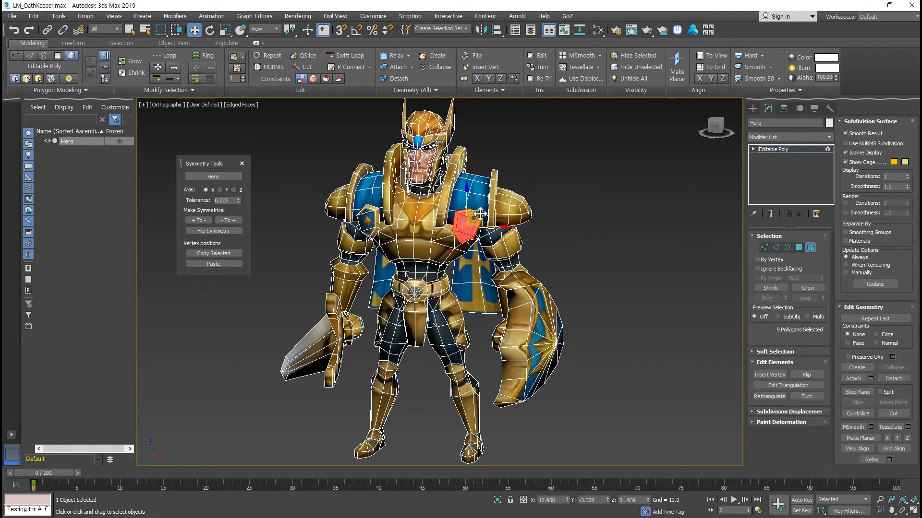
drag(480, 213, 500, 204)
click(593, 204)
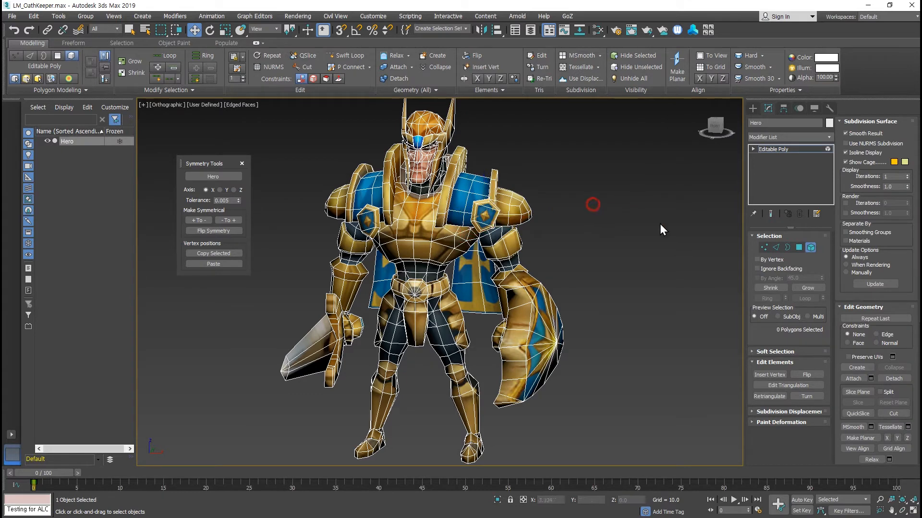
Pick the hero again at vertex level to check the displaced emblem's vertices, and undo the emblem move
click(764, 247)
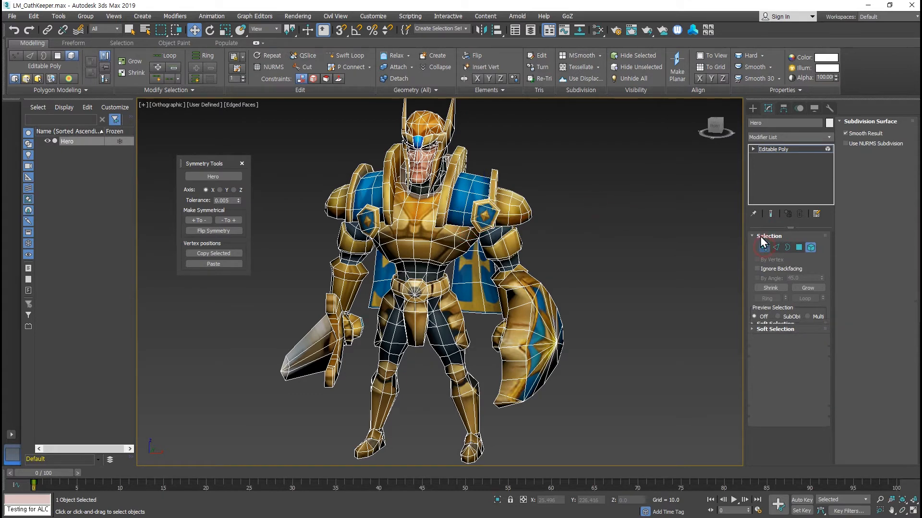
click(212, 177)
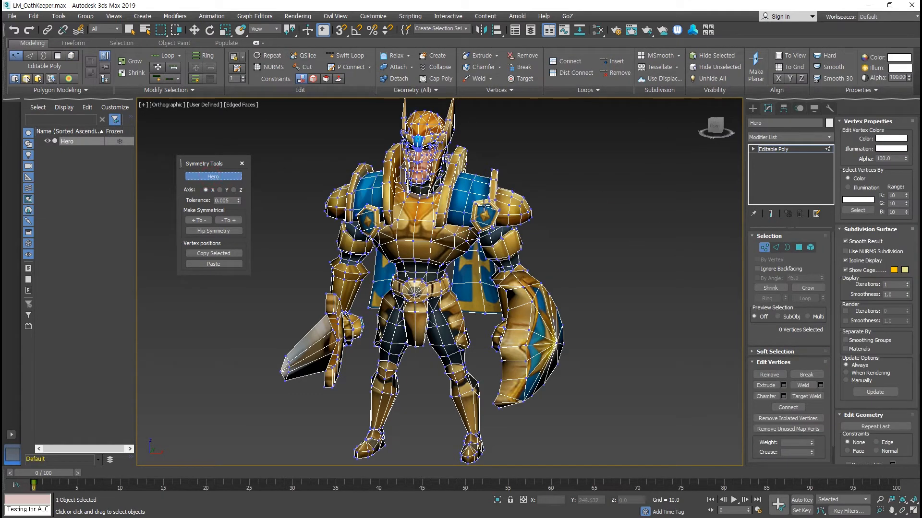
click(422, 200)
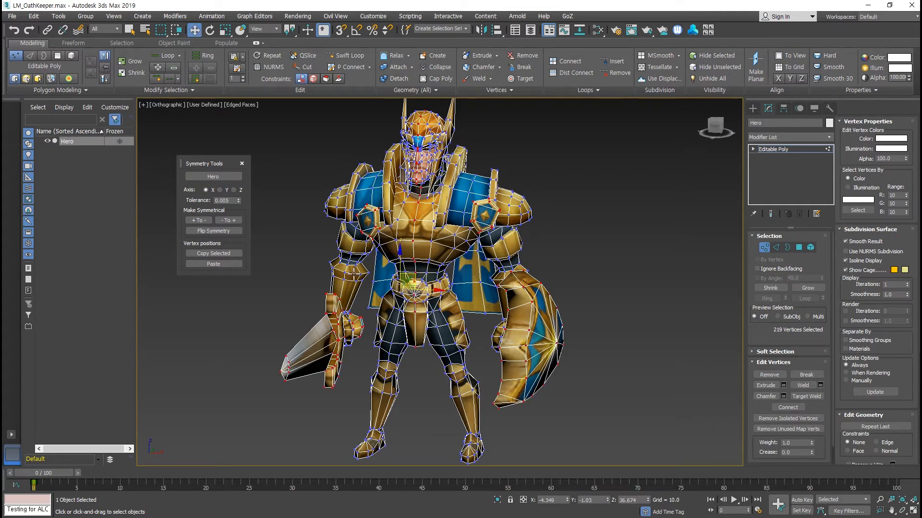
click(576, 238)
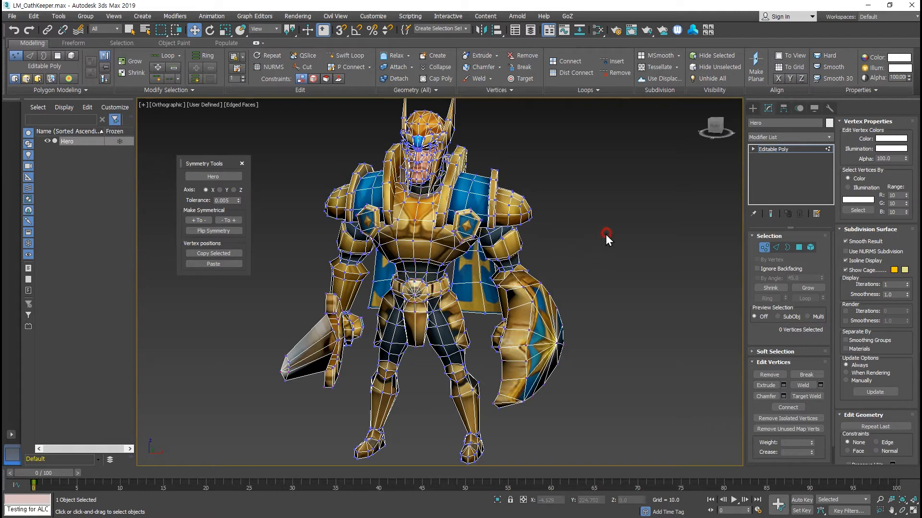
Pick the hero again as the main model with the emblem restored and clear the resulting vertex selection
click(214, 176)
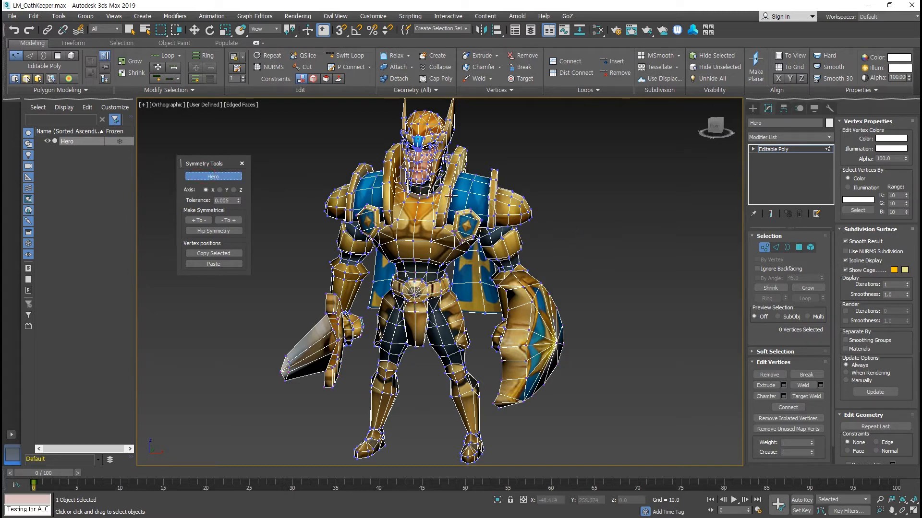
click(451, 196)
click(594, 226)
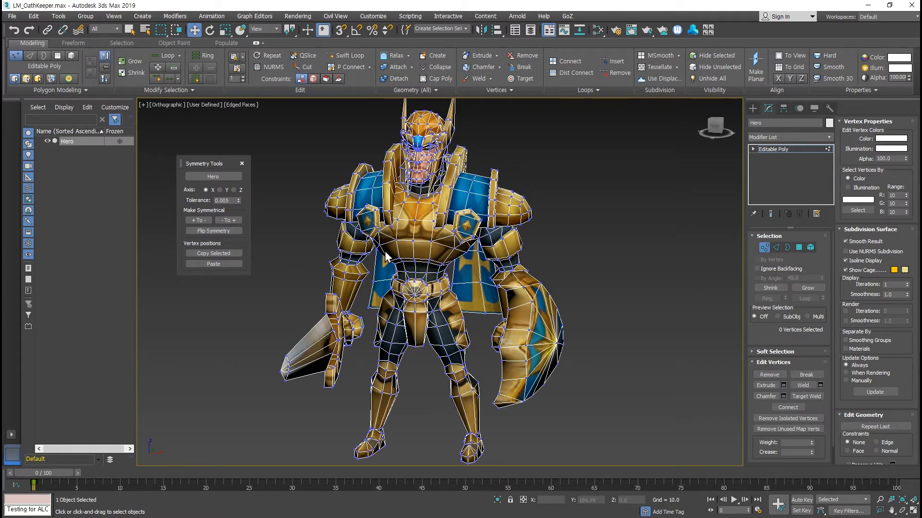
Activate the Freeform Shift brush and toggle its mirror option
alt+middle_drag(408, 198, 425, 185)
middle_drag(417, 151, 417, 215)
click(72, 41)
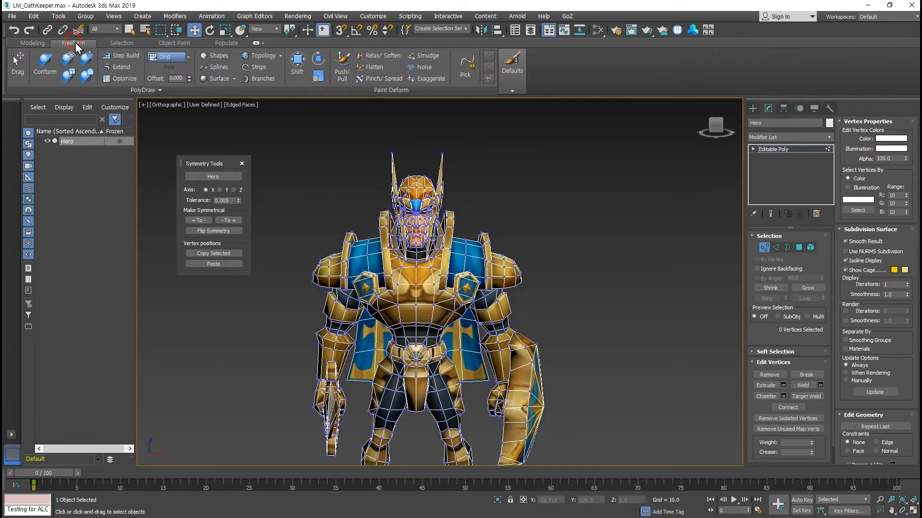
click(290, 62)
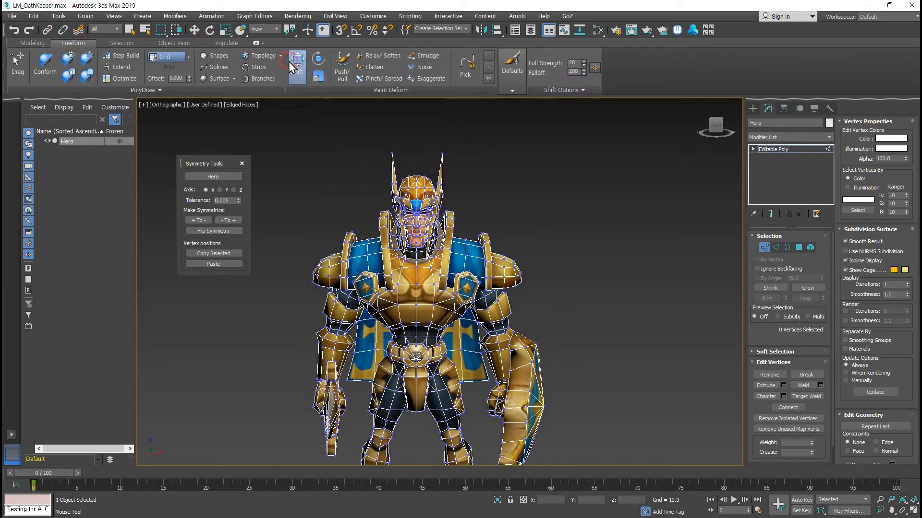
click(594, 68)
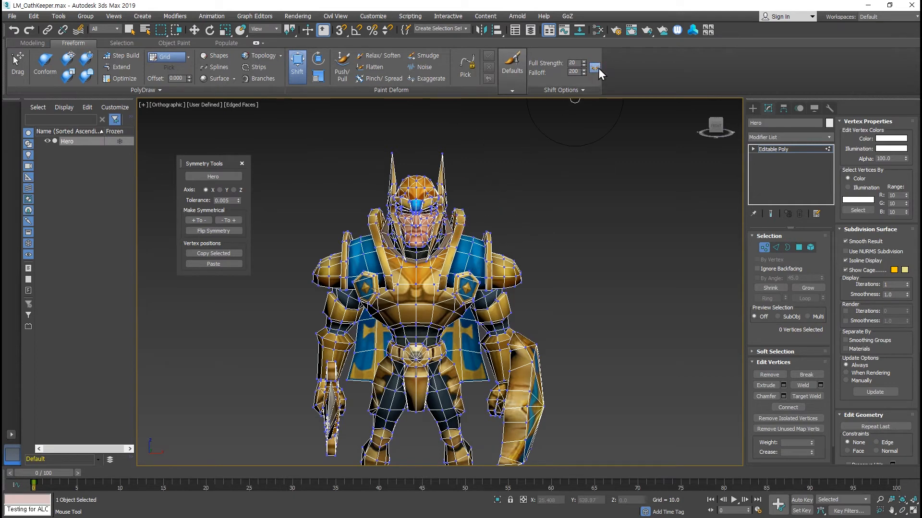
Try deforming the armor around the hero's shoulder with the Shift brush and undo the deformation
drag(486, 235, 471, 212)
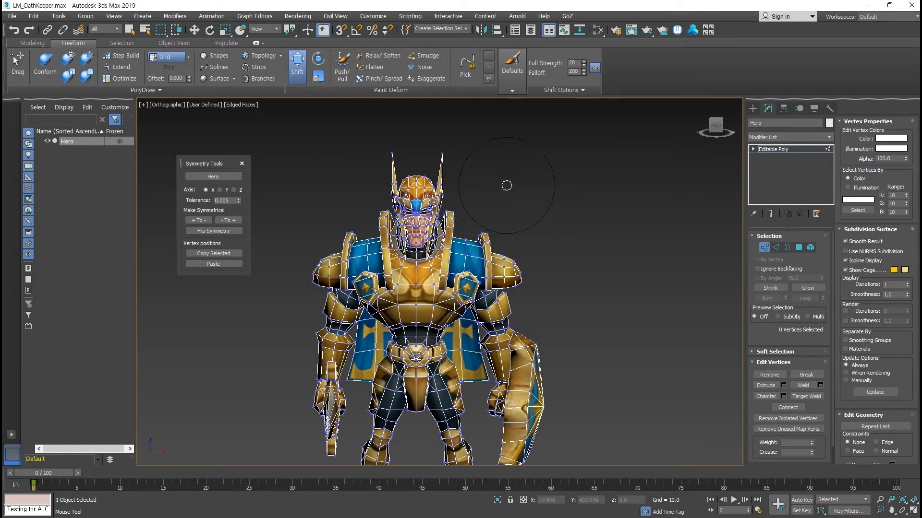
scroll(456, 192, up, 2)
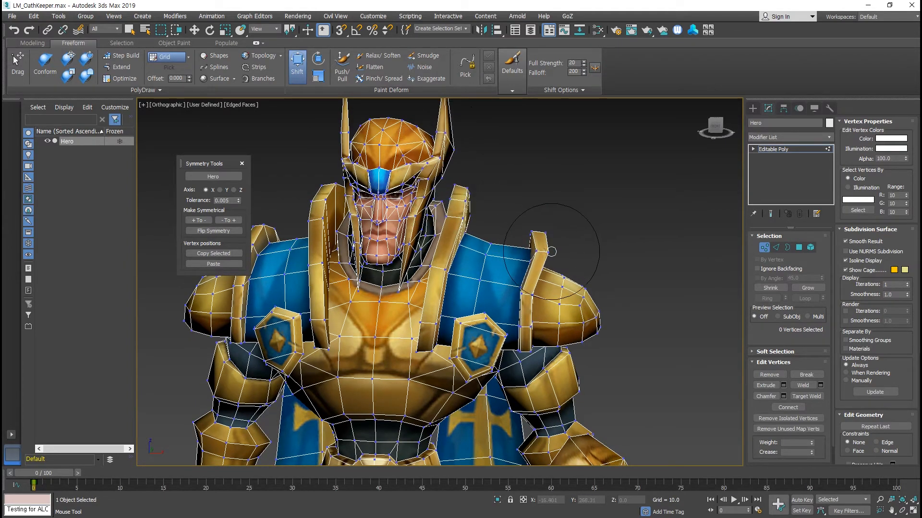
key(ctrl+z)
Try making the hero symmetrical from + to - with Symmetry Tools and undo the last changes
scroll(480, 259, down, 5)
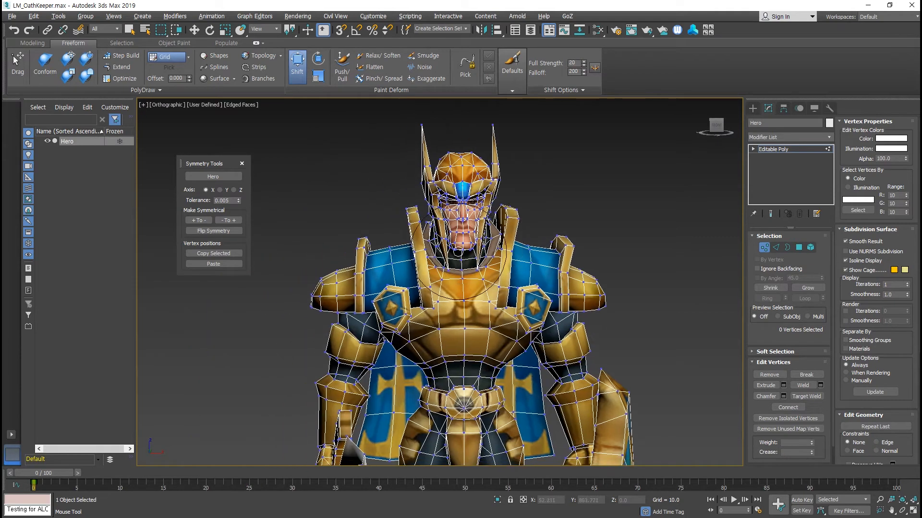
click(203, 220)
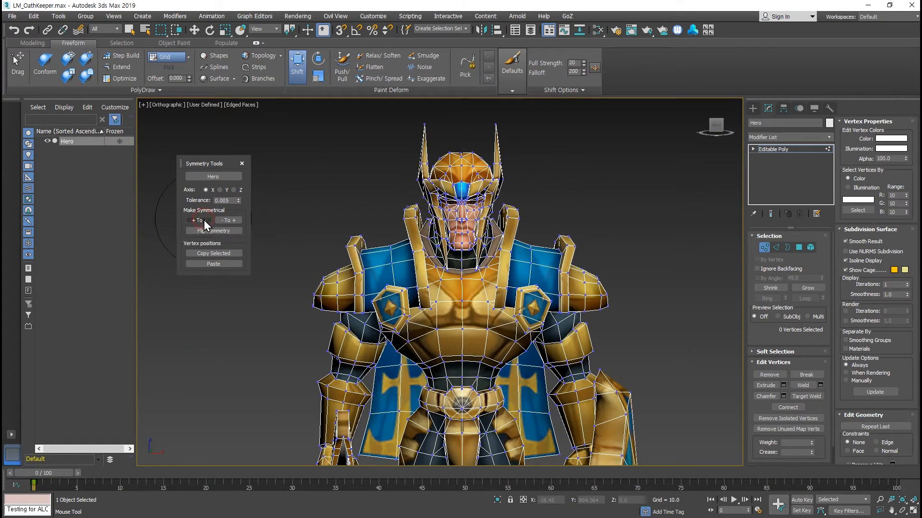
key(ctrl+z)
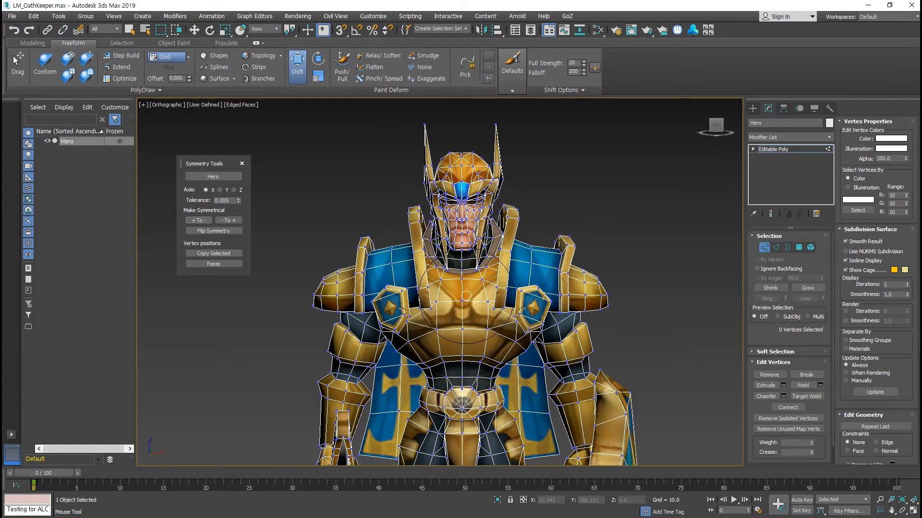
key(ctrl+z)
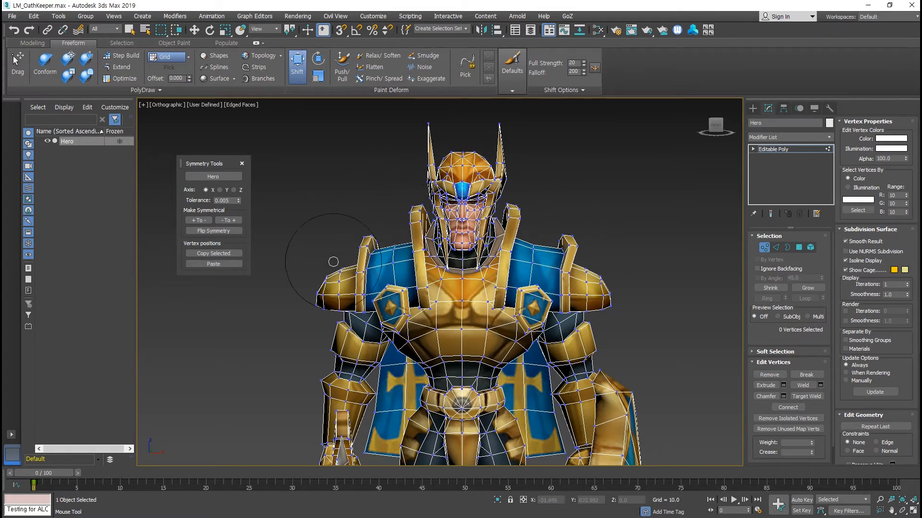
Leave the Shift brush, copy the vertex positions of the sword-side shoulder armor element in Symmetry Tools, and clear the selection
right_click(337, 185)
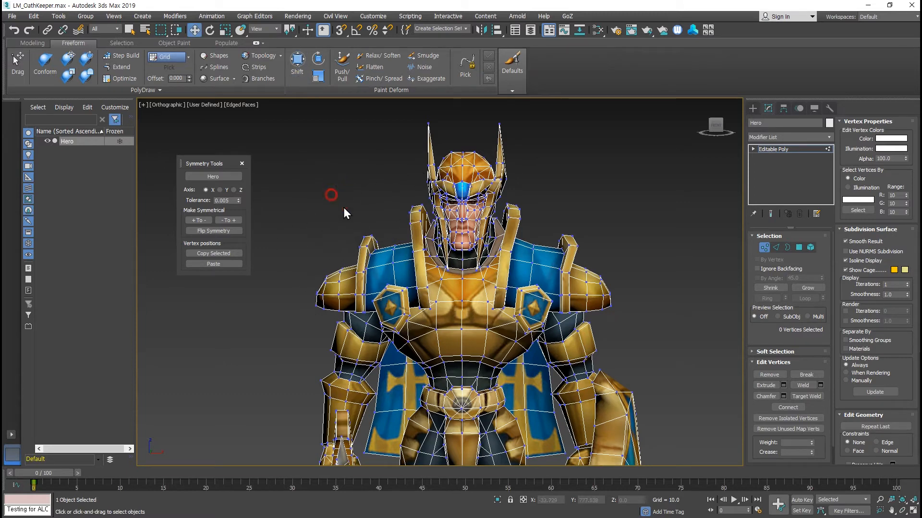
click(810, 247)
click(408, 259)
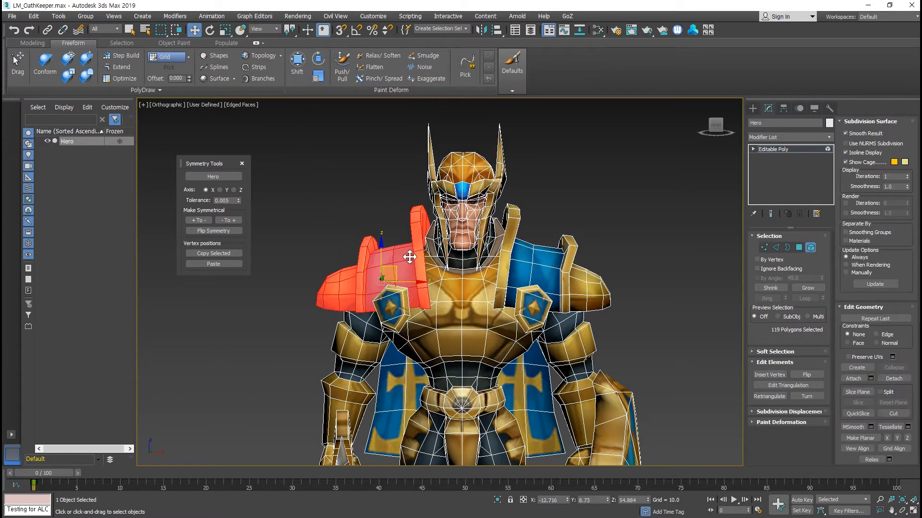
click(765, 247)
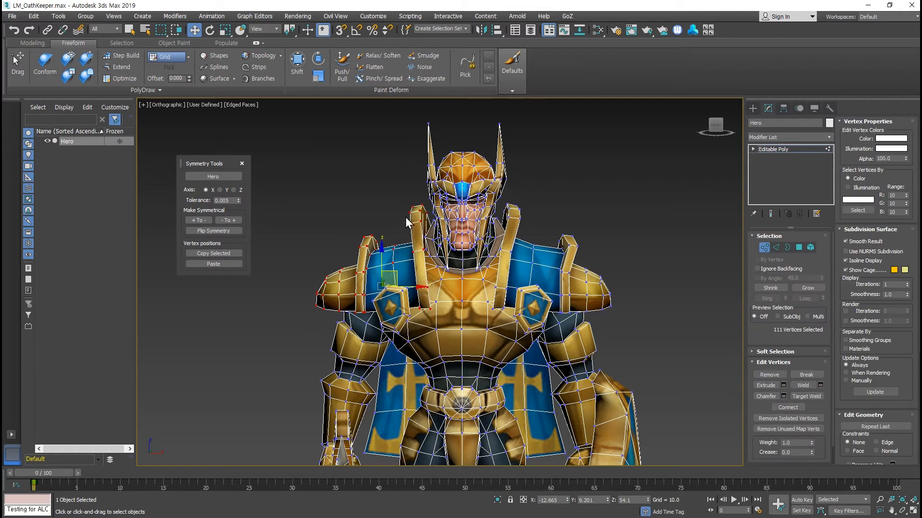
click(204, 252)
click(554, 198)
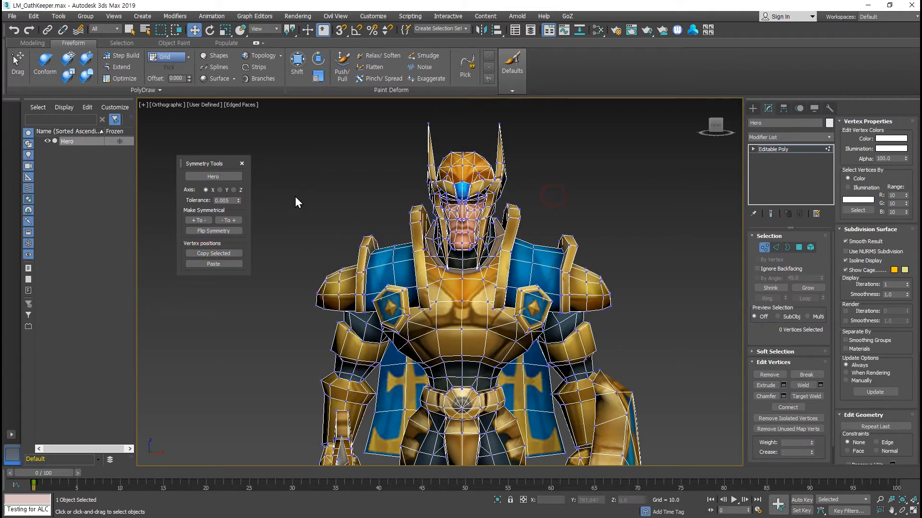
Make the hero symmetrical from + to - and paste the copied shoulder armor vertex positions
click(234, 221)
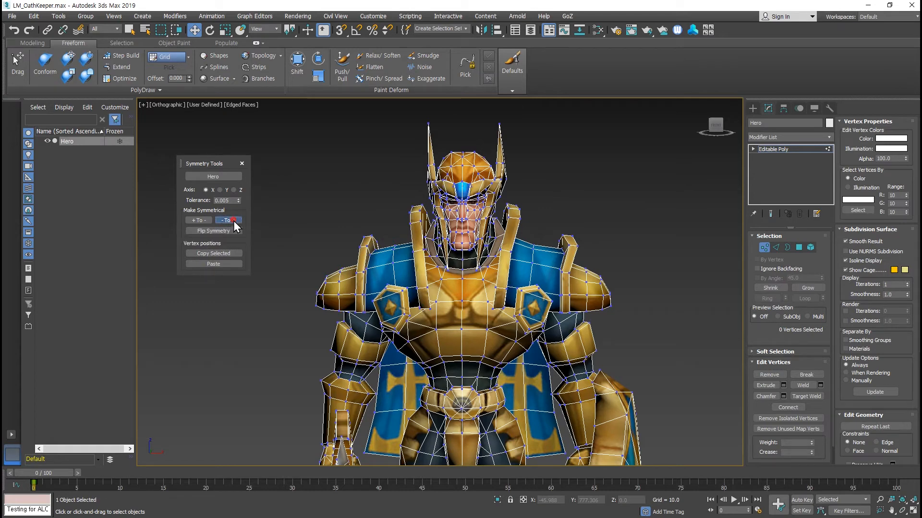
click(200, 221)
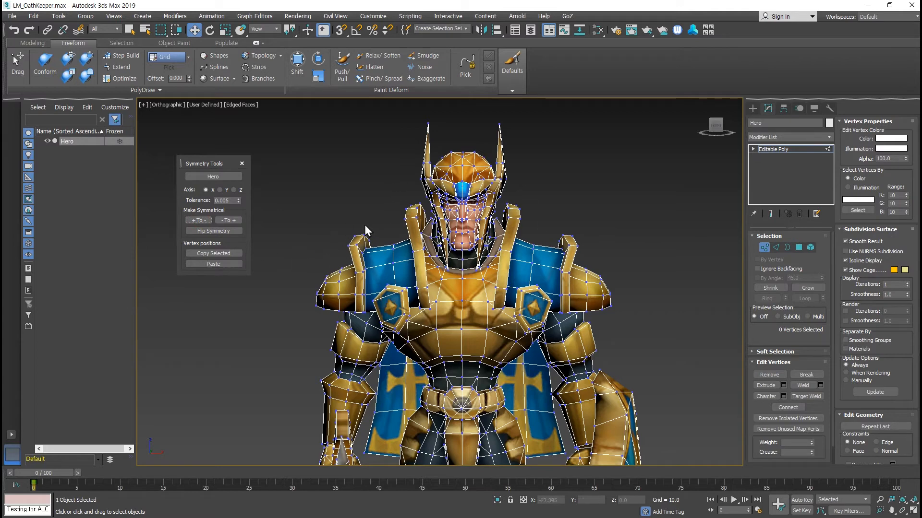
click(216, 264)
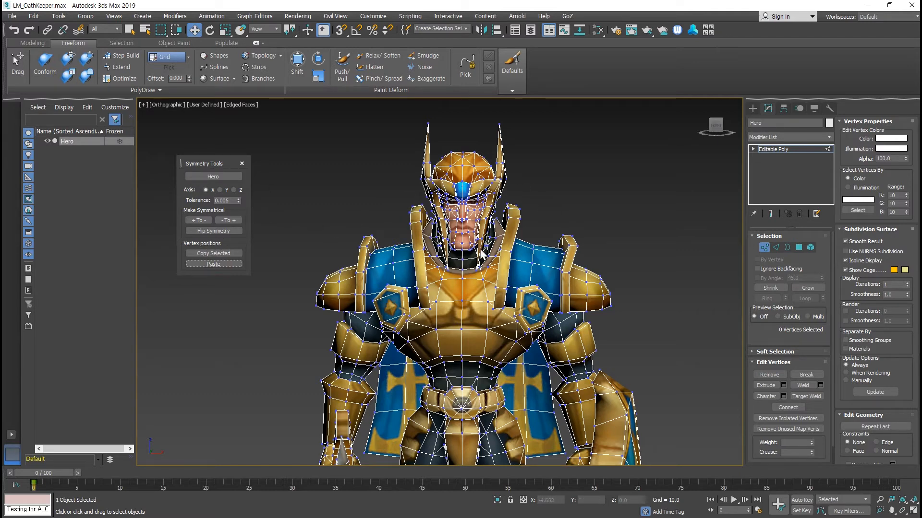
Undo the last symmetry and paste changes and clear the vertex selection
alt+middle_drag(478, 288, 454, 290)
key(ctrl+z)
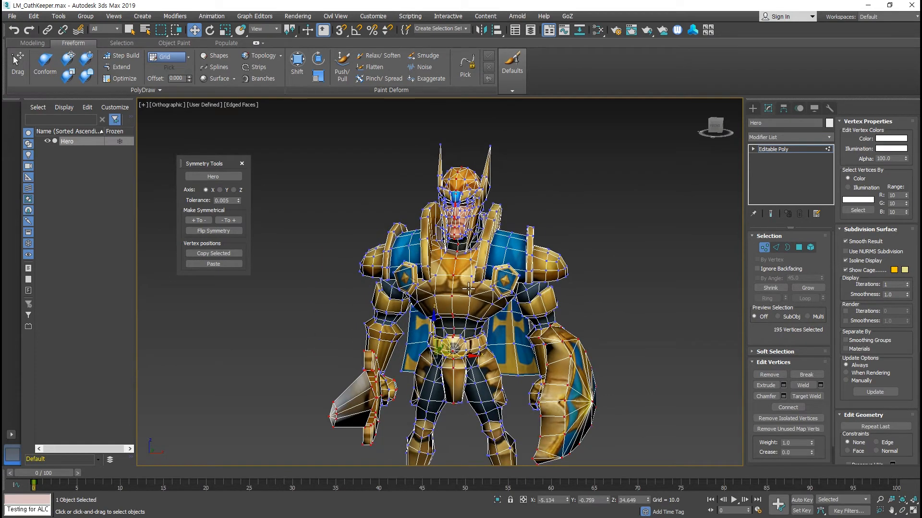
click(600, 217)
alt+middle_drag(478, 220, 494, 209)
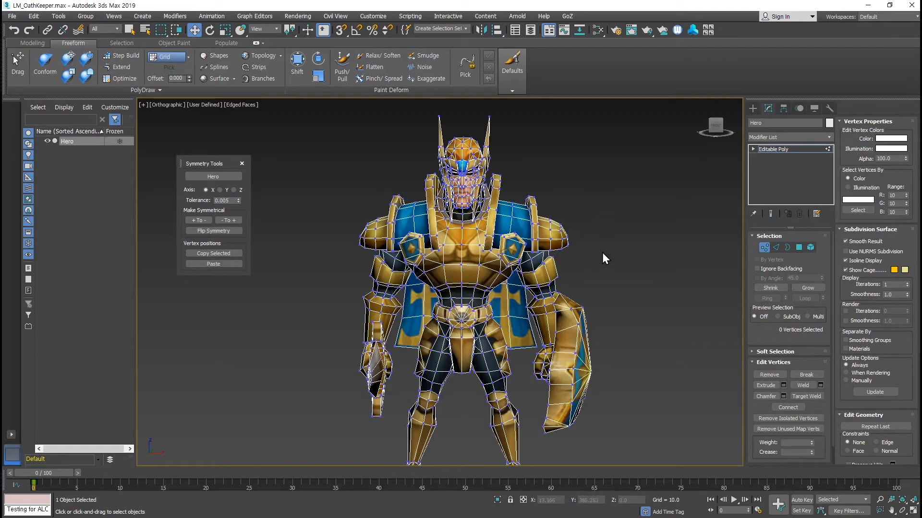
alt+middle_drag(605, 296, 594, 293)
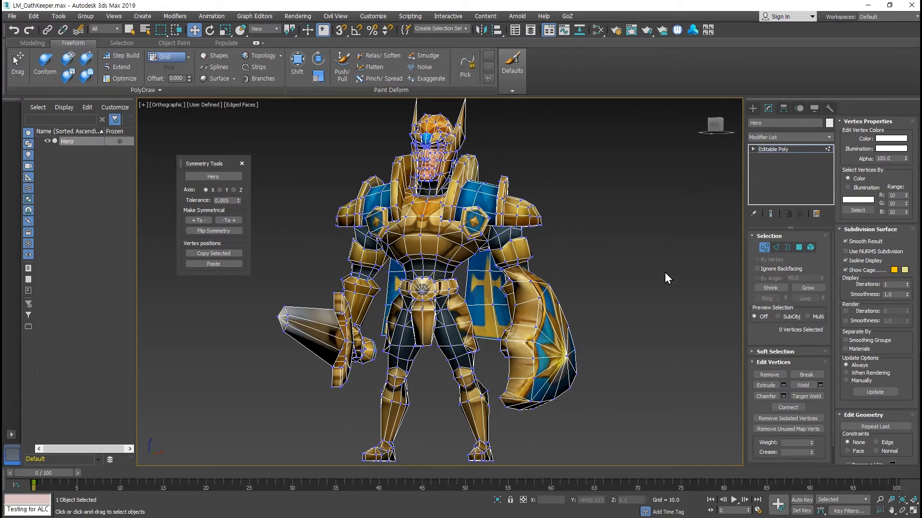
Select both cloth elements behind the hero's waist, try moving them down, and clear the selection
click(811, 248)
click(484, 292)
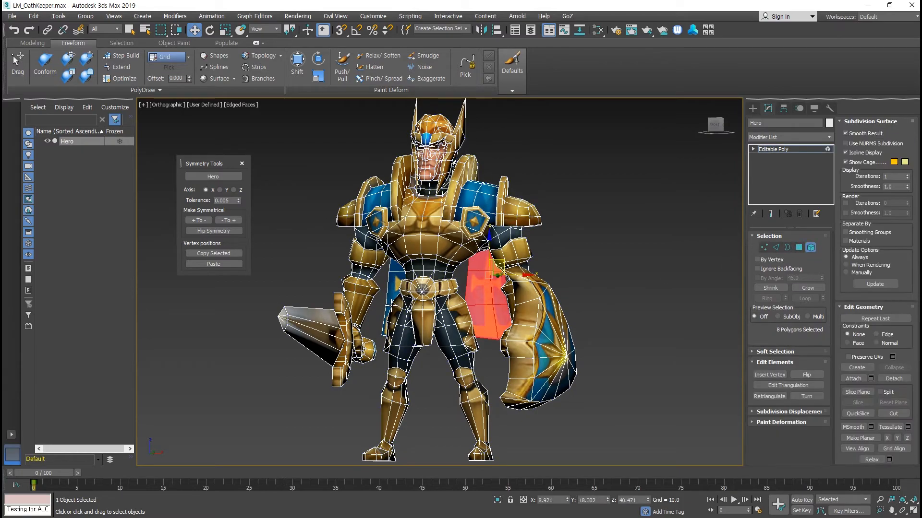
alt+middle_drag(391, 306, 488, 287)
ctrl+click(397, 299)
drag(462, 265, 462, 325)
alt+middle_drag(462, 332, 319, 366)
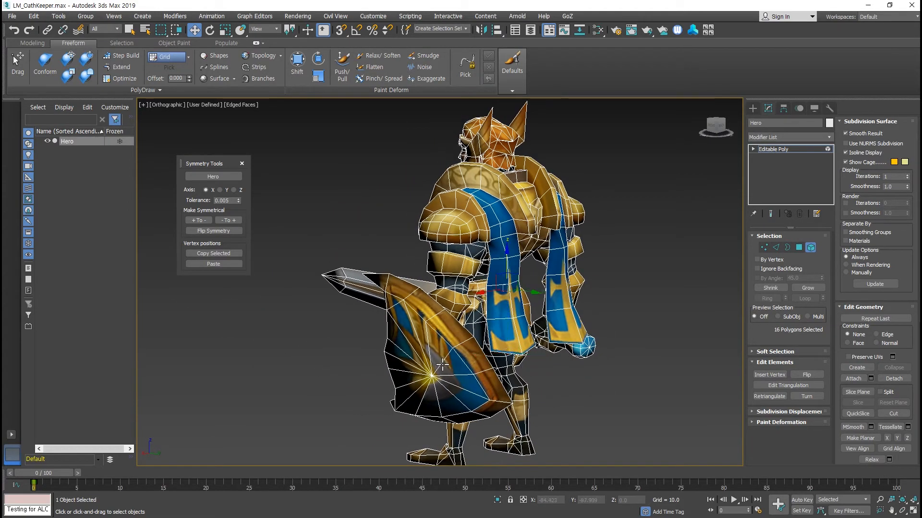
alt+middle_drag(414, 317, 541, 305)
click(484, 286)
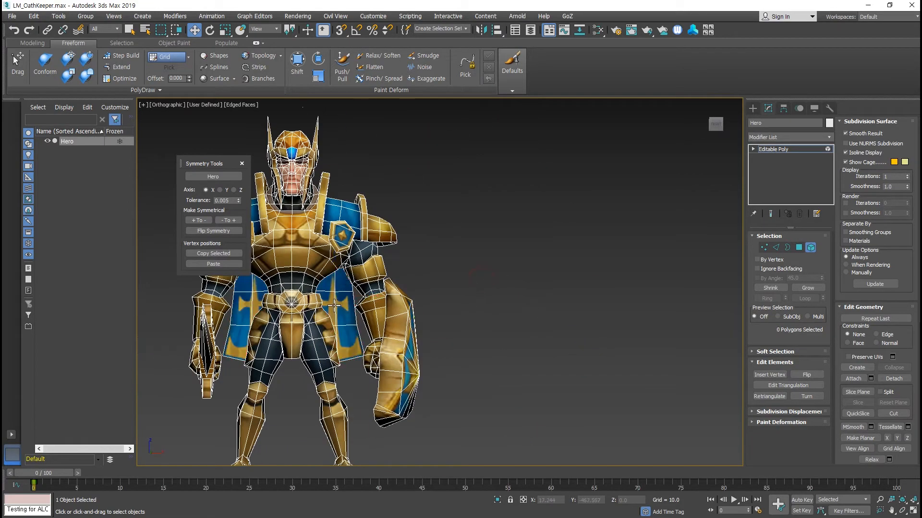
Move the shield-side cloth element outward along X and make the hero symmetrical from + to -
click(336, 307)
middle_drag(374, 302, 499, 289)
drag(481, 283, 576, 287)
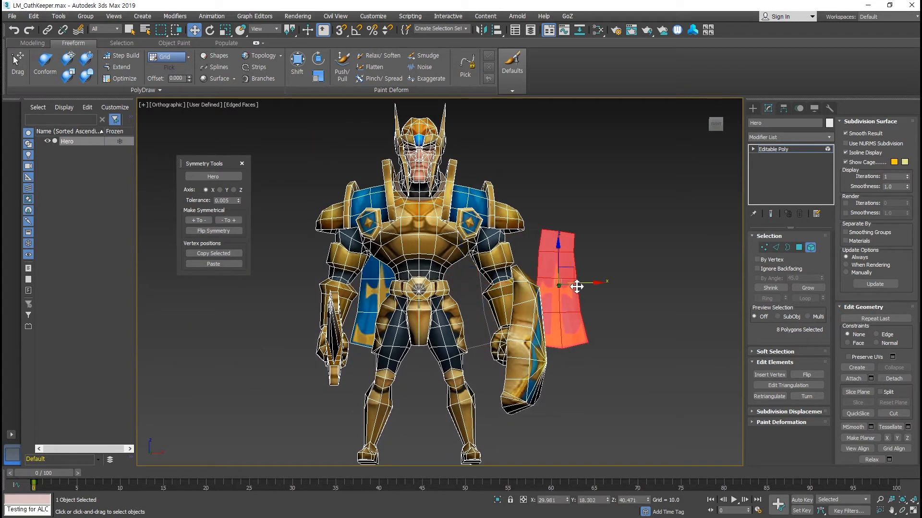
click(196, 223)
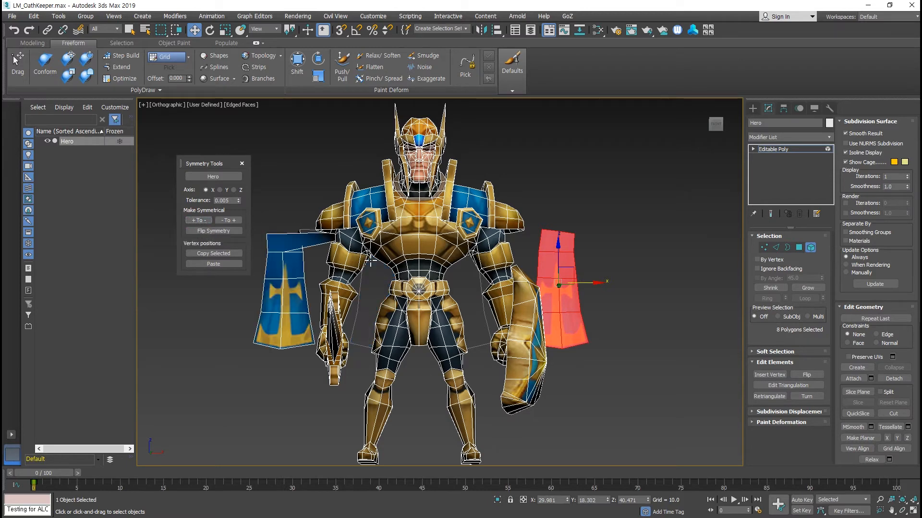
Try moving the armor vertex at the tip of the stretched sword-side cloth, then undo the move
alt+middle_drag(366, 284, 362, 289)
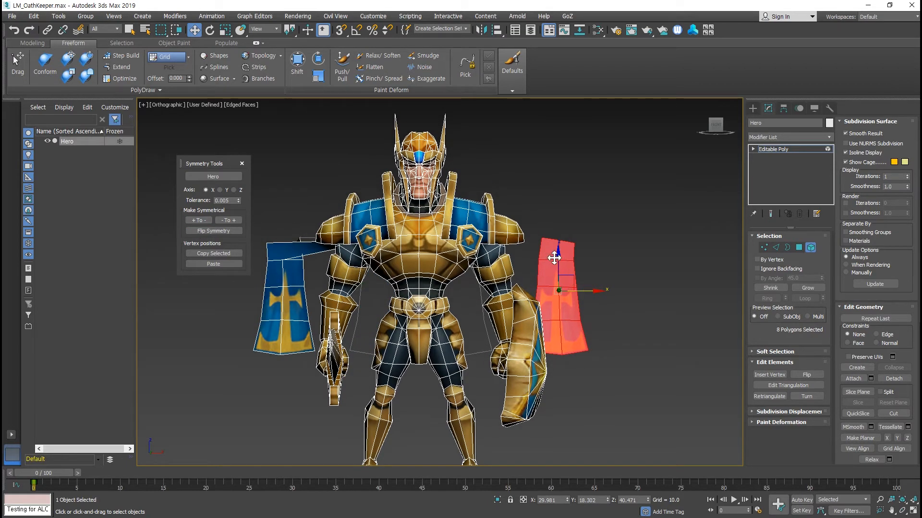
alt+middle_drag(280, 270, 360, 186)
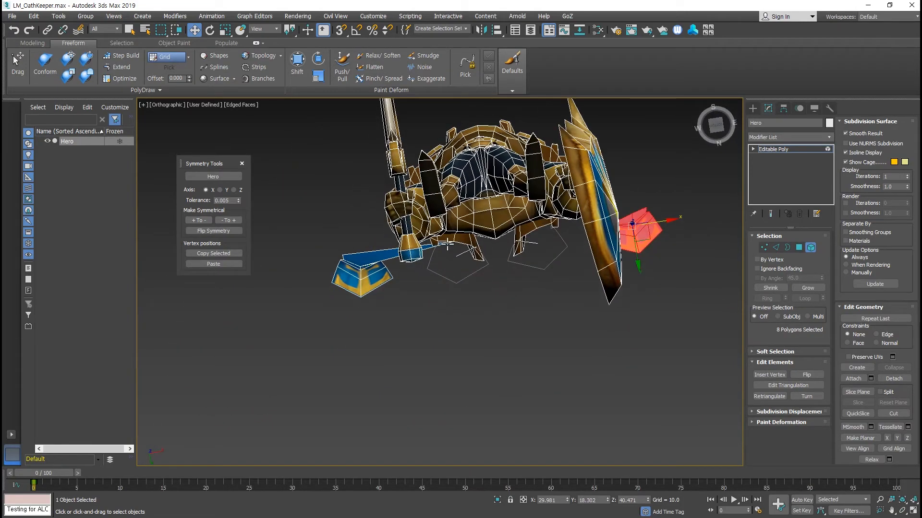
scroll(447, 240, up, 5)
scroll(355, 277, down, 2)
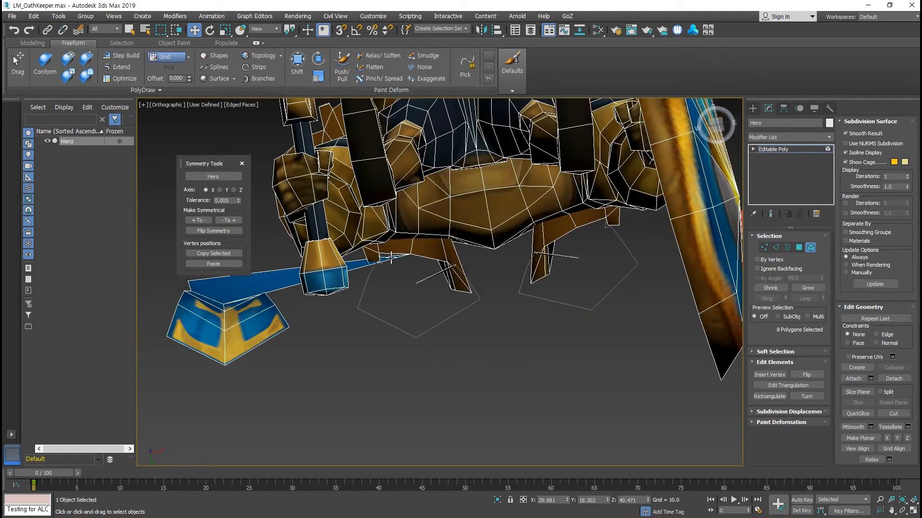
scroll(391, 257, up, 10)
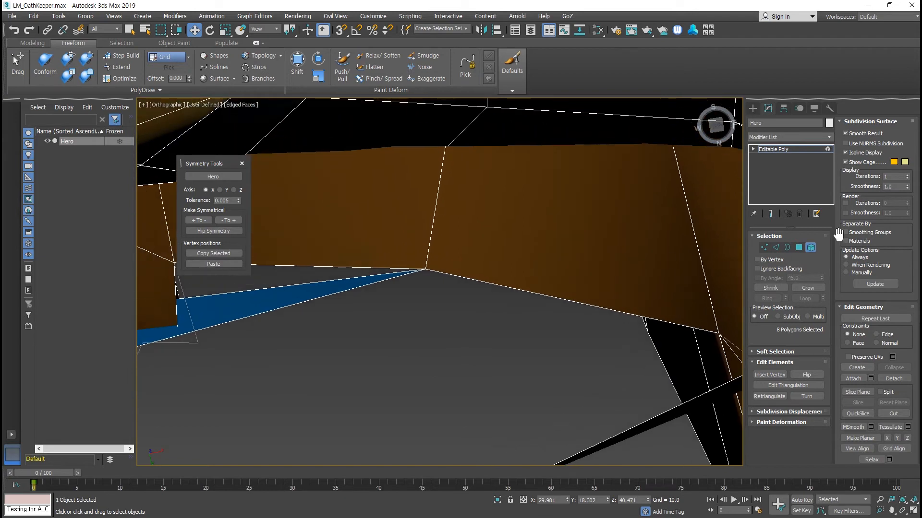
click(764, 247)
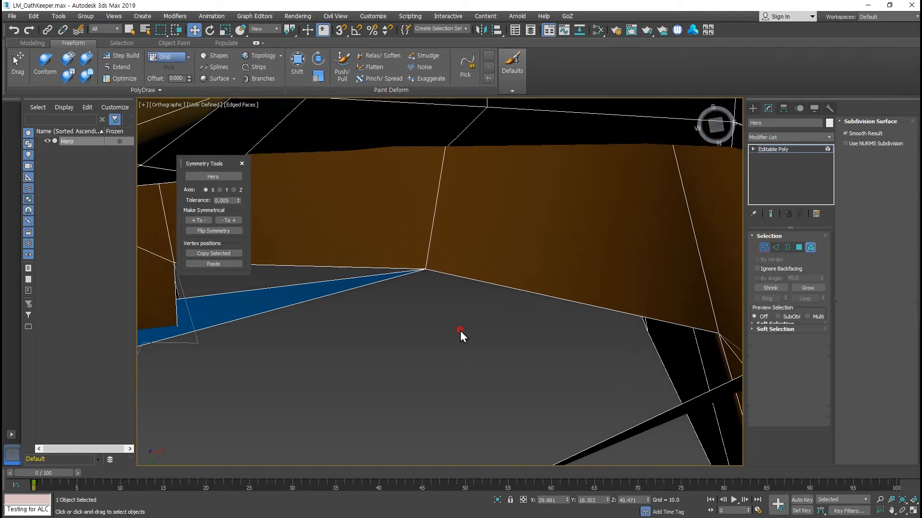
click(426, 270)
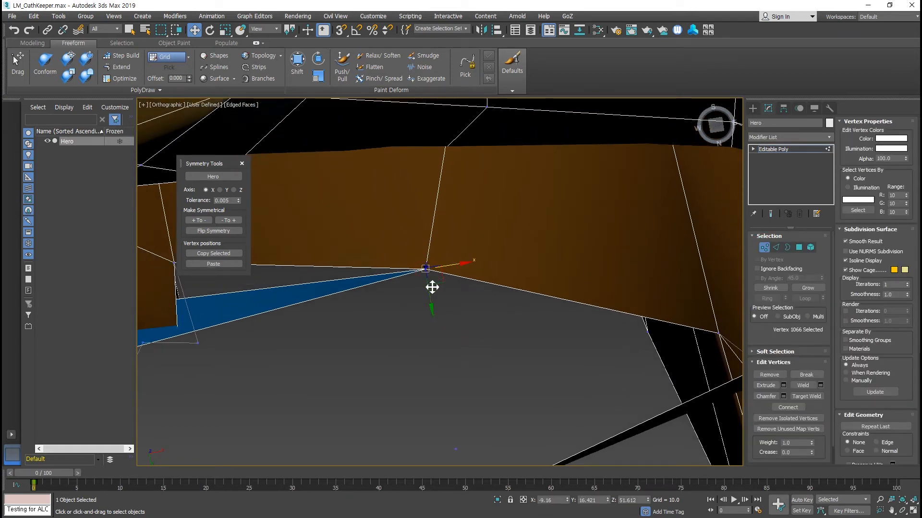
drag(438, 282, 436, 255)
click(436, 306)
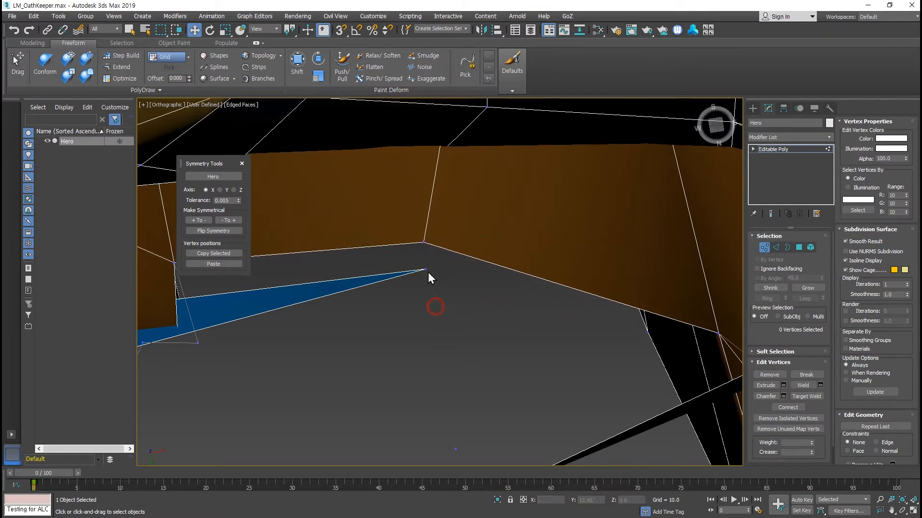
click(428, 272)
key(ctrl+z)
key(ctrl+z)
key(ctrl+z)
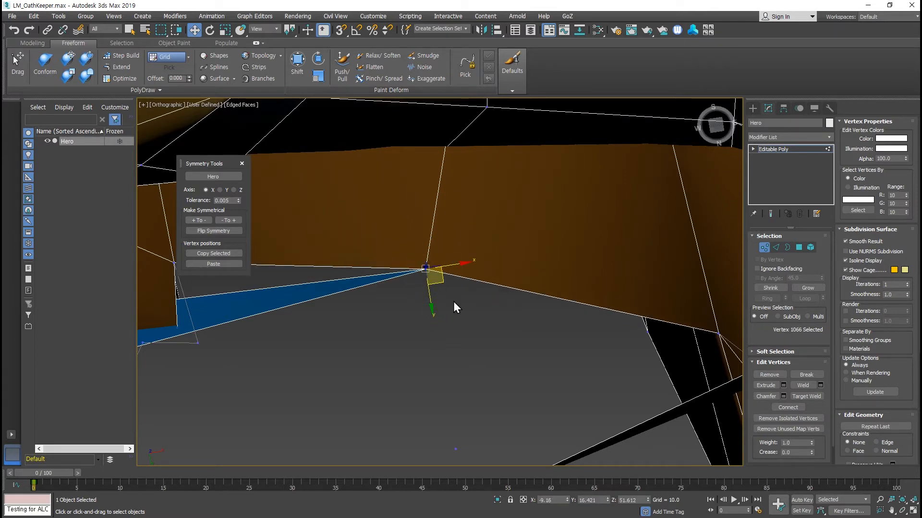
Undo the cloth mirroring and the sideways move of the shield-side cloth
scroll(453, 302, down, 10)
alt+middle_drag(536, 286, 541, 377)
key(ctrl+z)
key(ctrl+z)
key(ctrl+z)
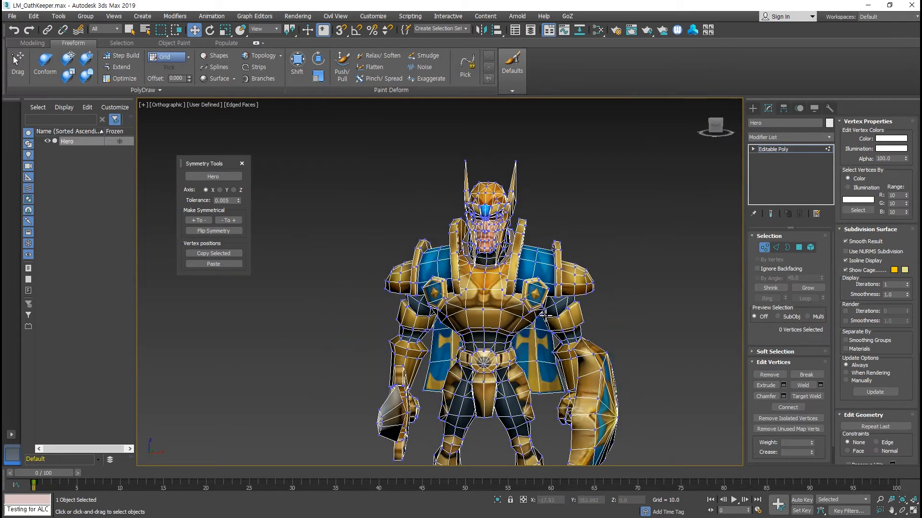
Select both cloth elements behind the hero's waist and move them slightly down, away from the armor
click(810, 248)
click(528, 358)
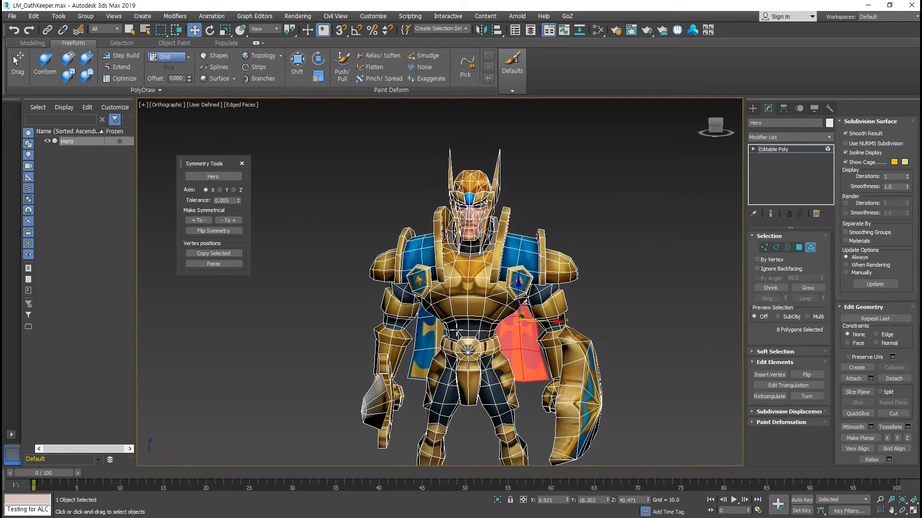
ctrl+click(428, 339)
scroll(523, 325, up, 3)
middle_drag(523, 325, 515, 236)
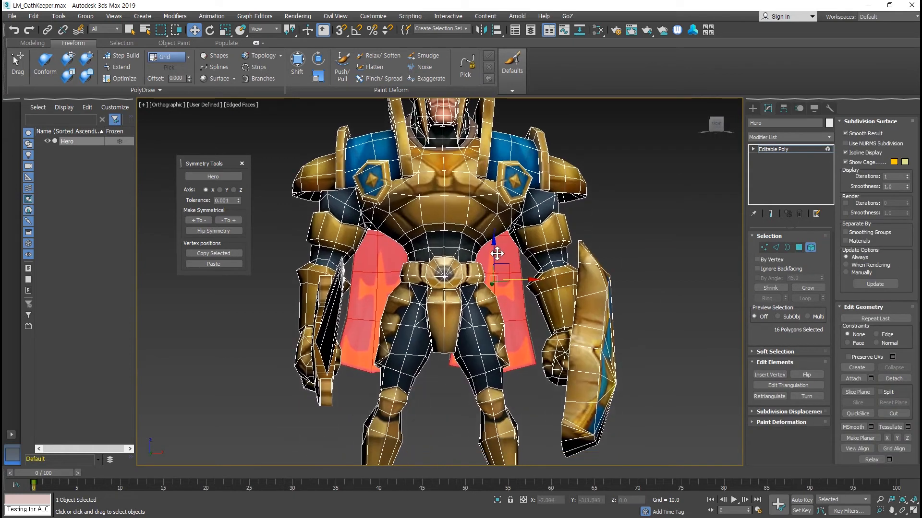
Pick the hero again as the main symmetry model with a tolerance of 0.001 and clear the polygon selection
click(216, 178)
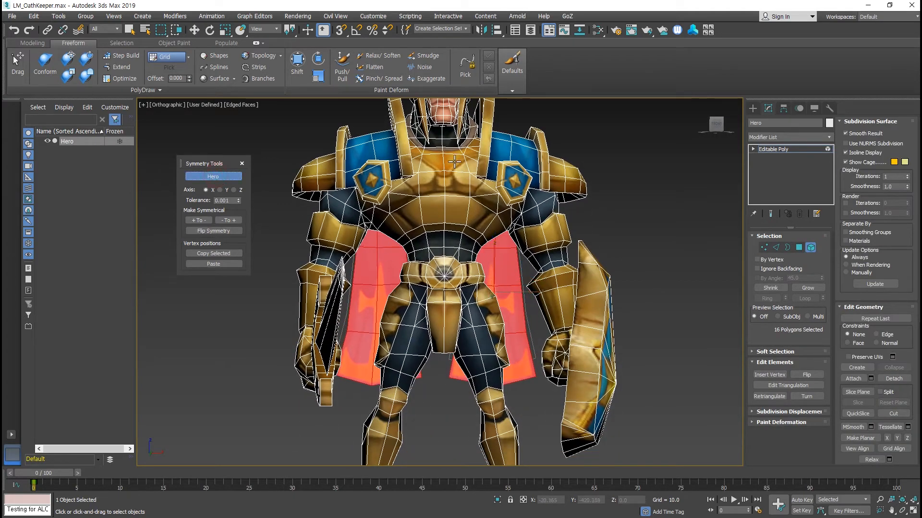
click(454, 161)
click(638, 186)
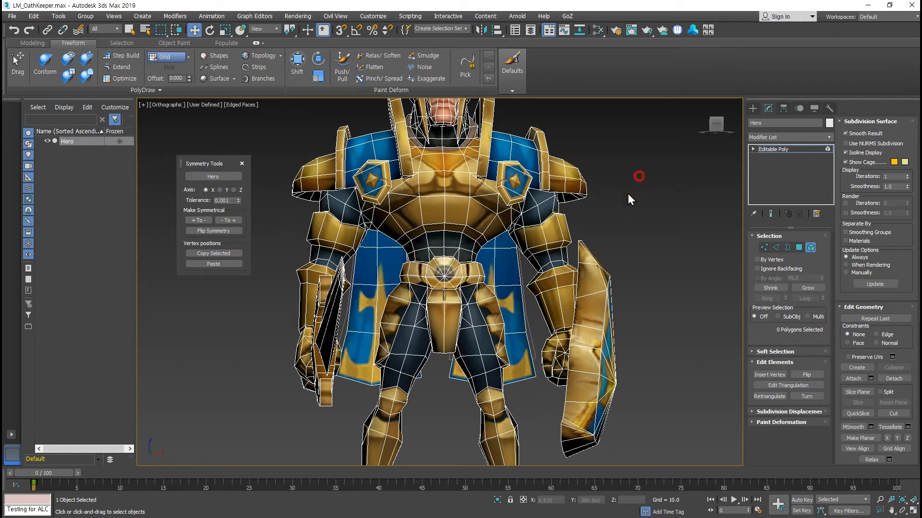
Move the lowered shield-side cloth out past the shield and mirror it from + to - with the re-picked model
click(512, 289)
drag(516, 298, 622, 295)
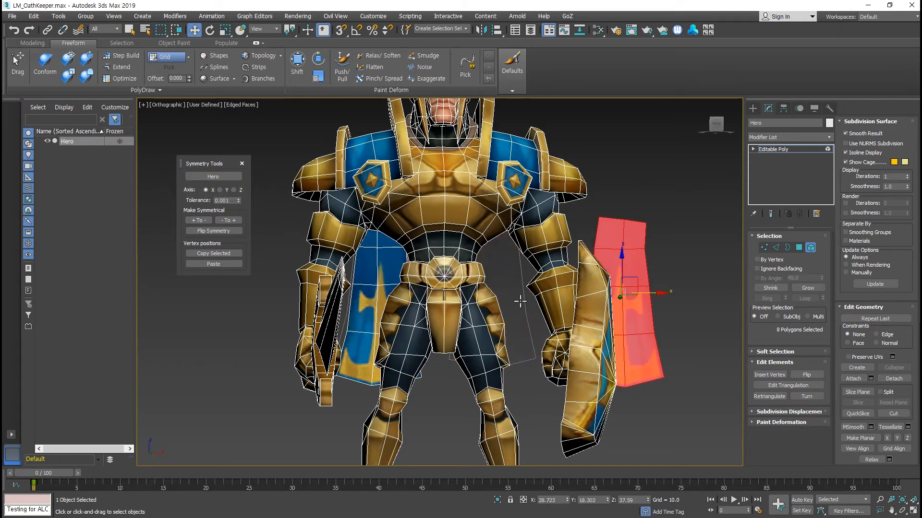
click(198, 220)
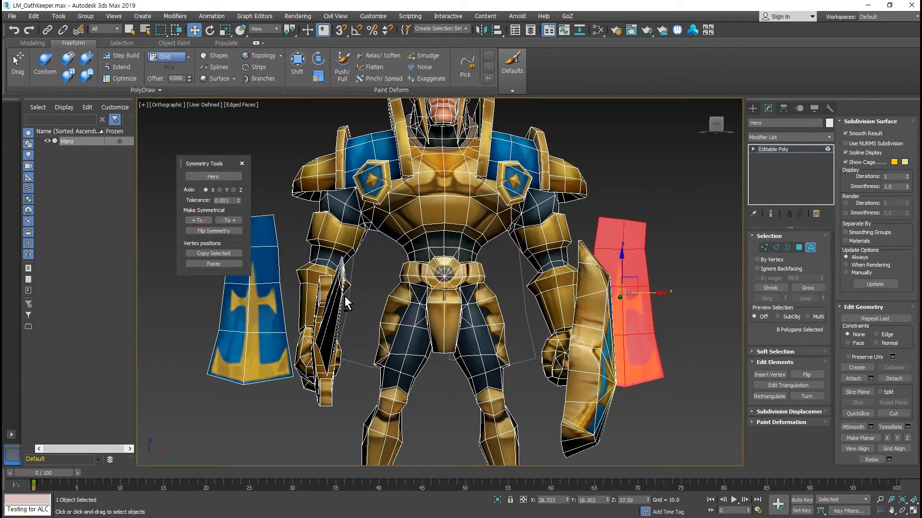
alt+middle_drag(422, 291, 394, 307)
Undo the changes to the cloth elements and clear the polygon selection
key(ctrl+z)
key(ctrl+z)
key(ctrl+z)
key(ctrl+z)
key(ctrl+z)
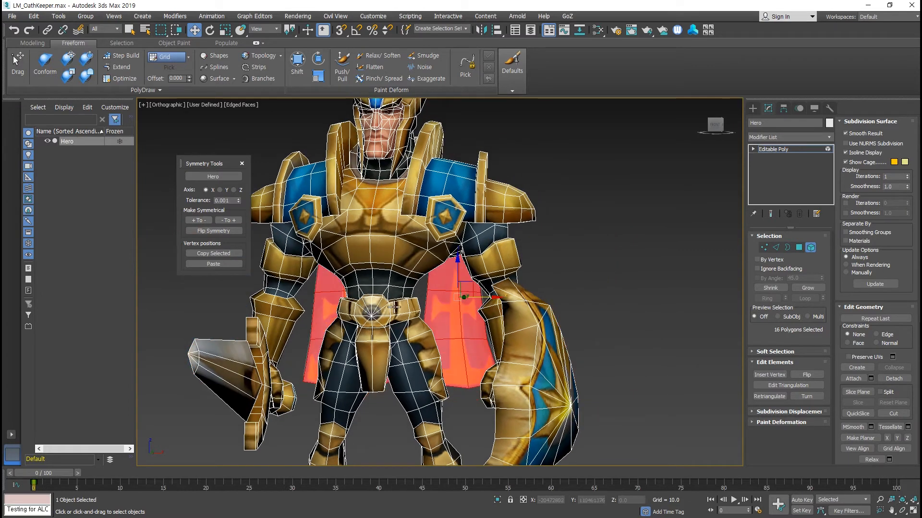
key(ctrl+z)
click(606, 235)
scroll(600, 245, down, 5)
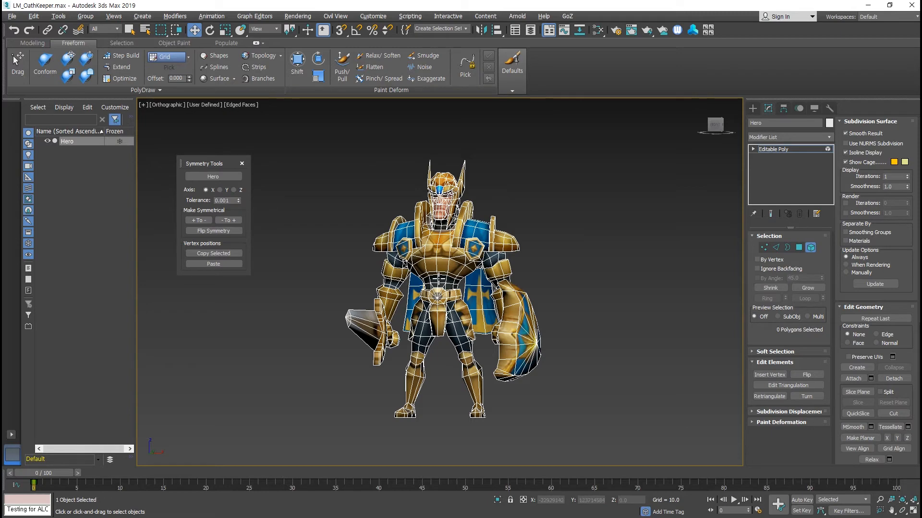
alt+middle_drag(438, 279, 438, 278)
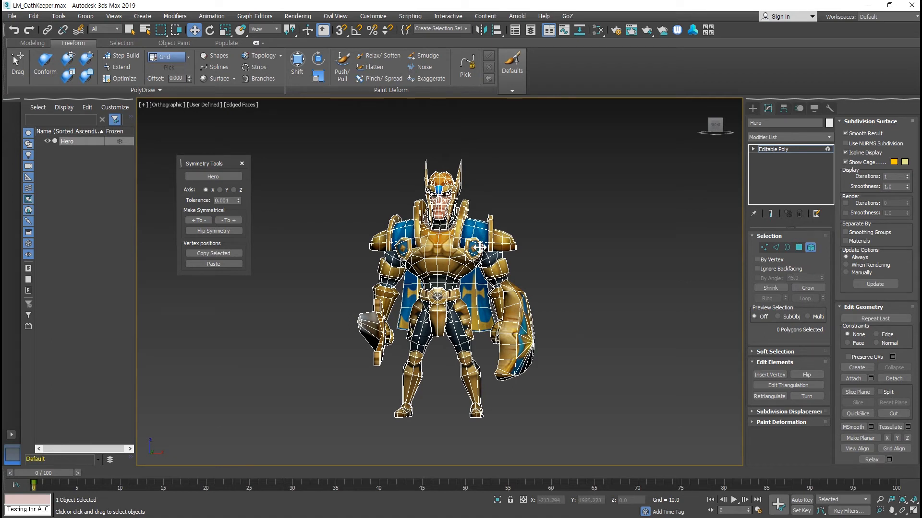
Try moving the shield-side chest emblem outward onto the shoulder armor and making the hero symmetrical from + to -
click(479, 248)
drag(485, 234, 507, 228)
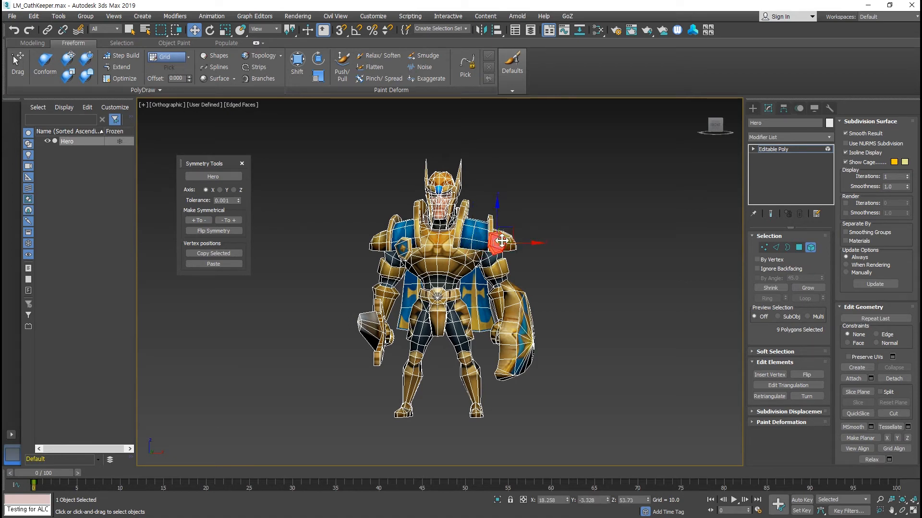
click(201, 221)
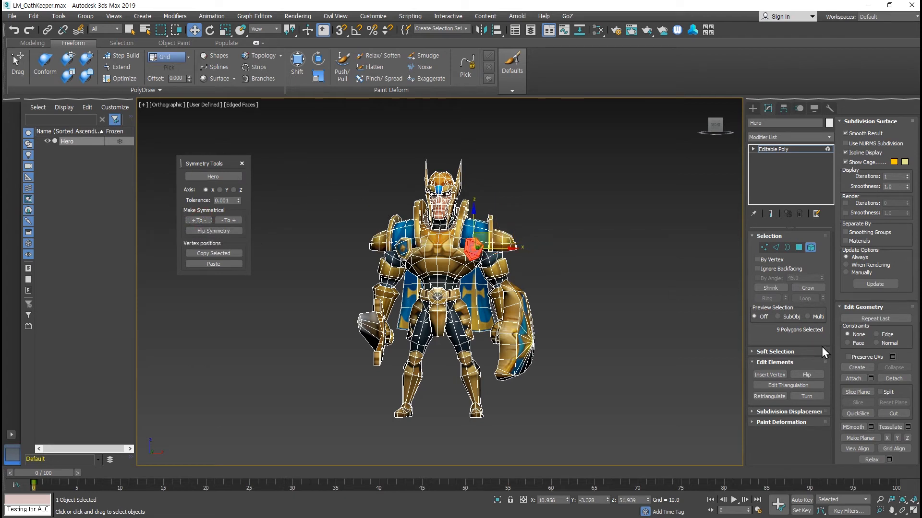
Extrude a polygon of the shield-side chest emblem outward and try making the hero symmetrical from + to -
click(634, 258)
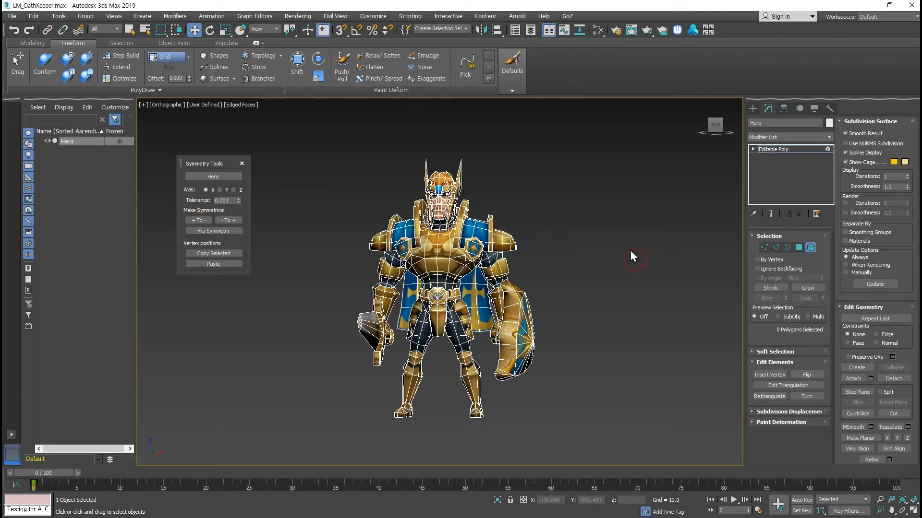
click(799, 247)
scroll(642, 296, up, 2)
click(766, 386)
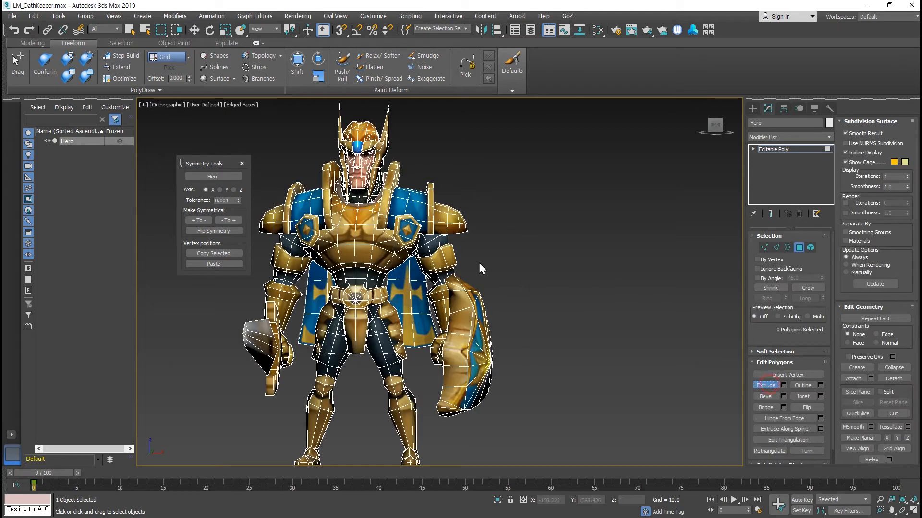
drag(412, 226, 404, 232)
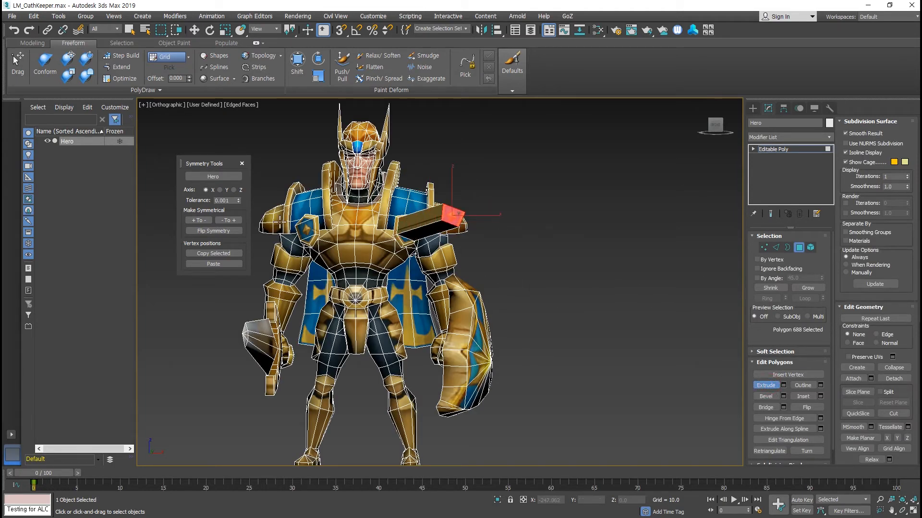
click(204, 222)
scroll(446, 262, up, 3)
key(w)
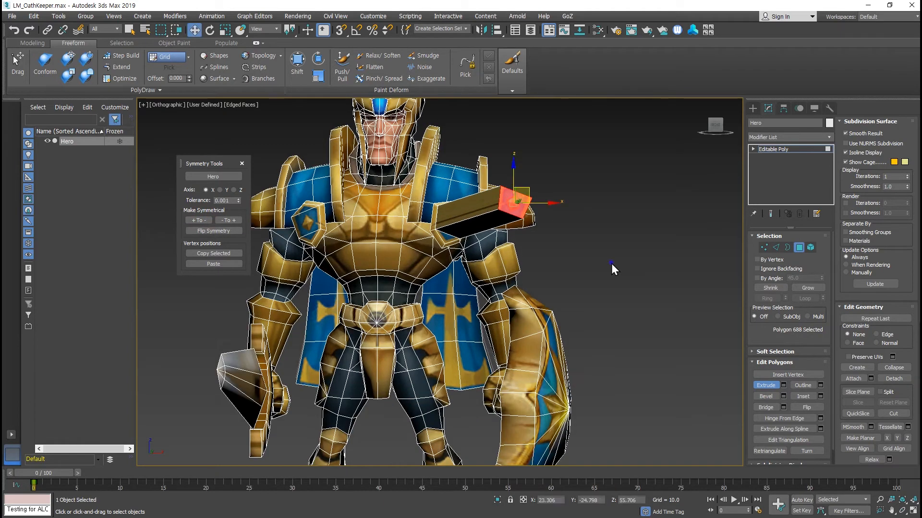
click(586, 264)
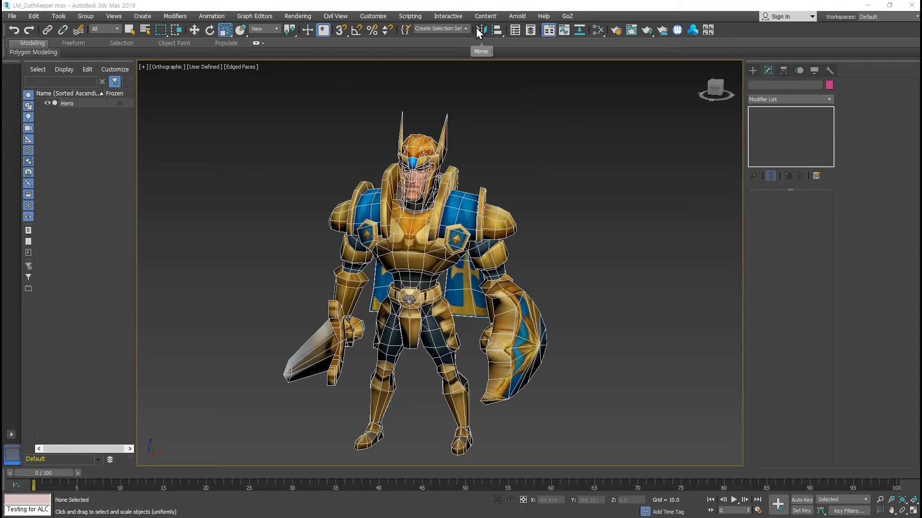
Rotate the hero's shield element about -93° on X and -73° on Z, and move it outward clear of the character
drag(526, 135, 474, 206)
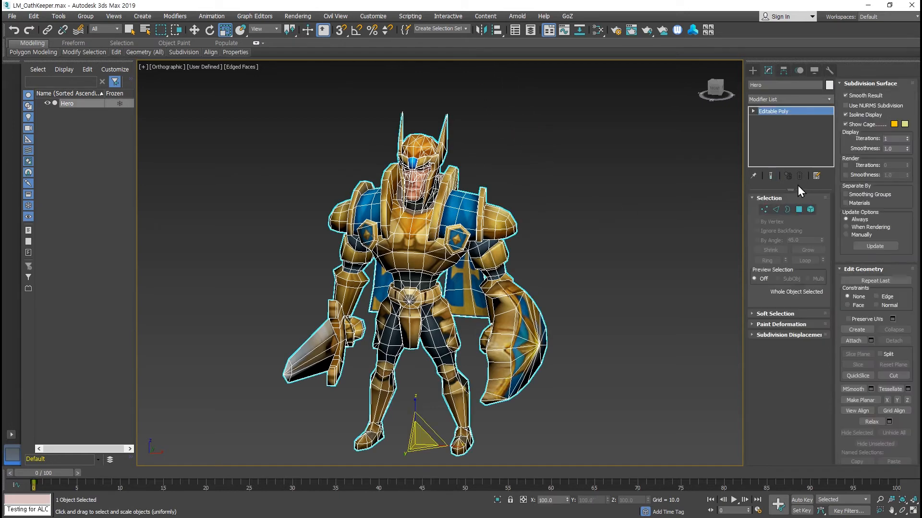
click(811, 210)
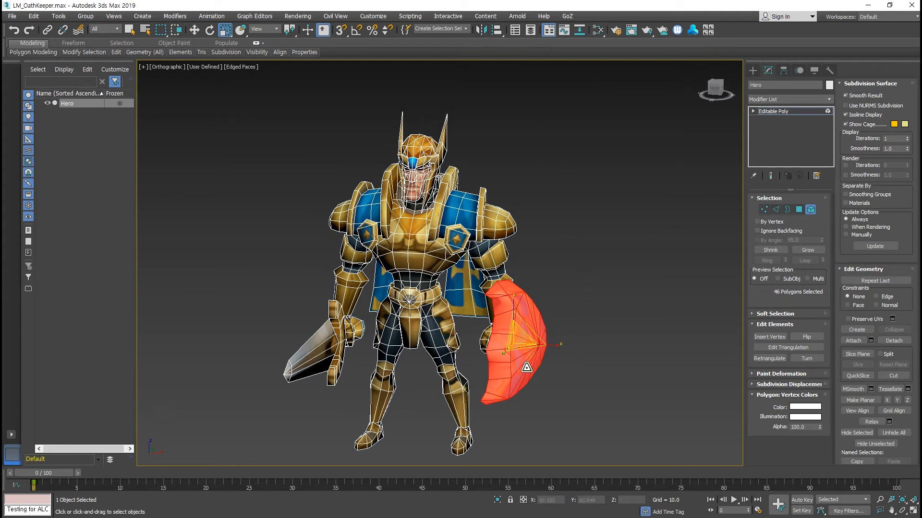
alt+middle_drag(547, 277, 531, 263)
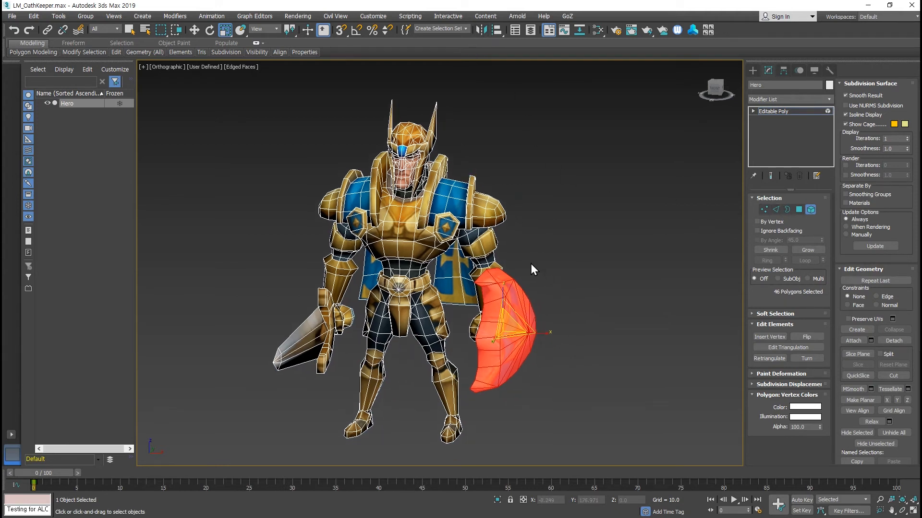
click(544, 256)
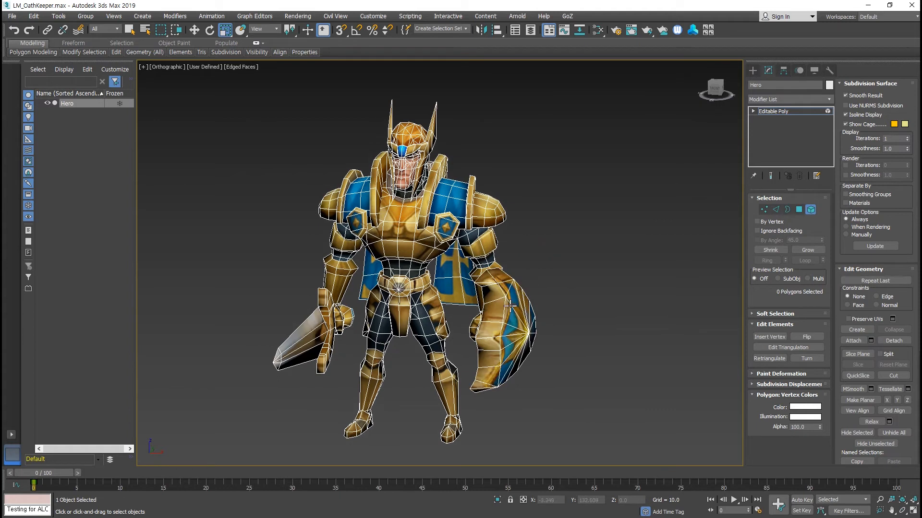
click(509, 306)
key(e)
drag(501, 307, 491, 235)
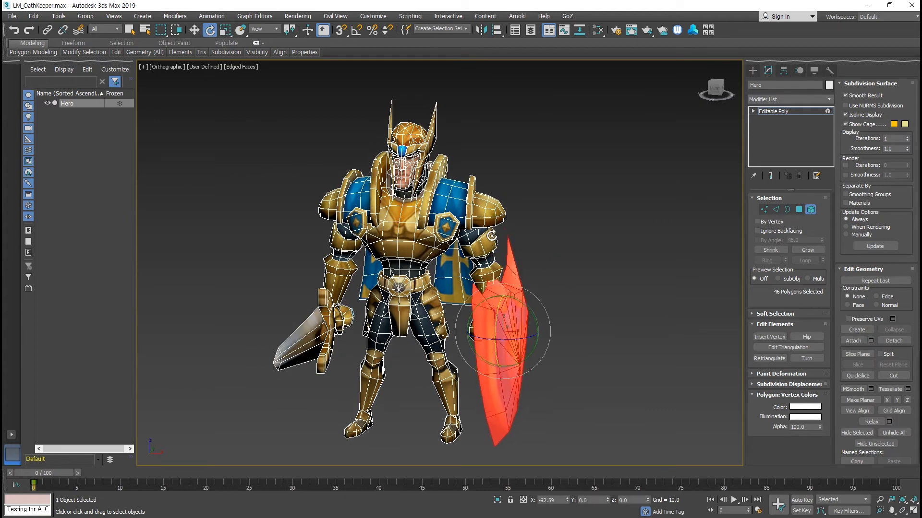
drag(525, 332, 452, 341)
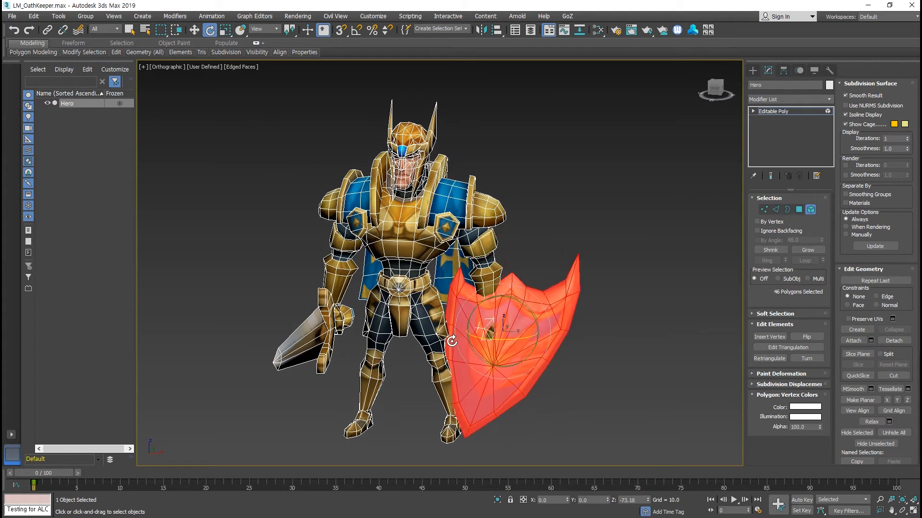
key(w)
drag(532, 331, 643, 328)
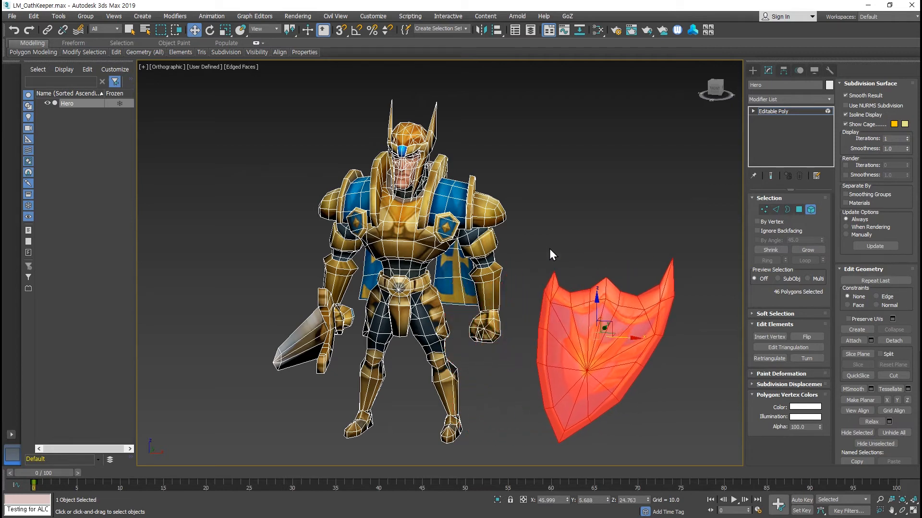
middle_drag(551, 226, 539, 215)
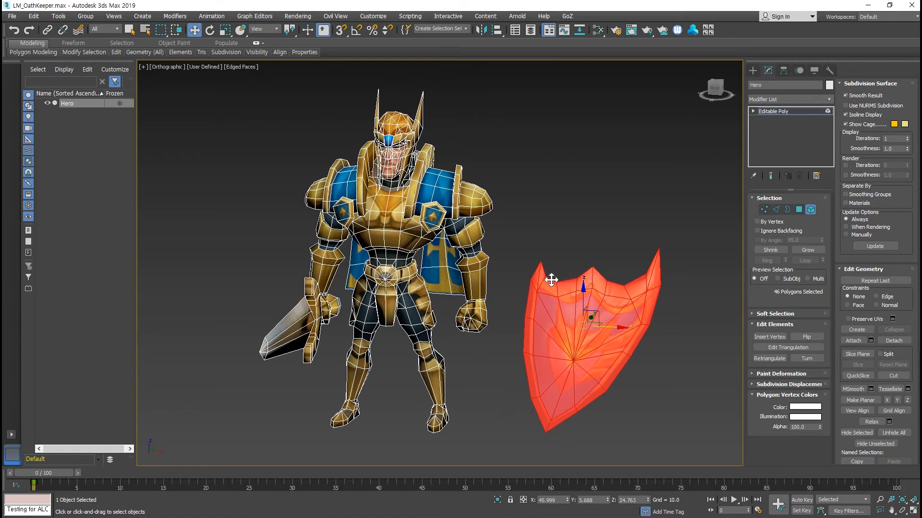
Open the transform type-in, go through its move, rotate and scale modes, and choose non-uniform scaling for the shield
key(F12)
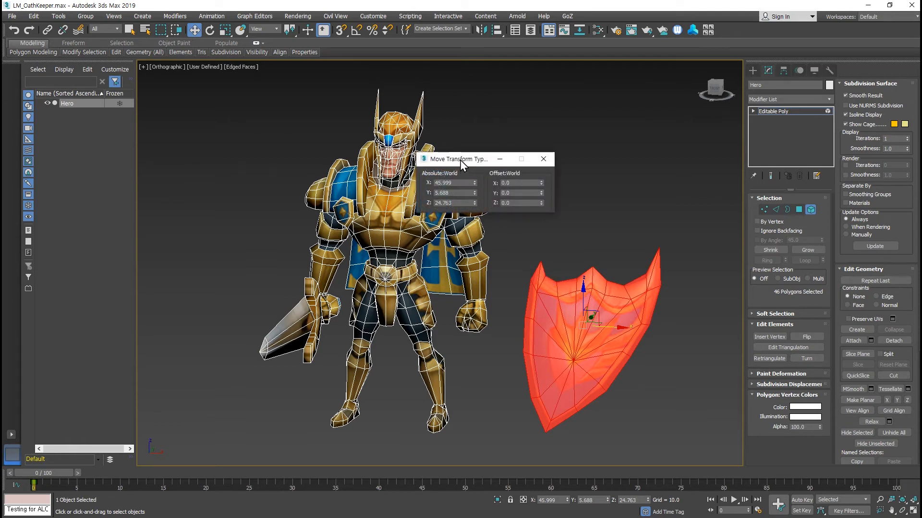
drag(460, 160, 540, 151)
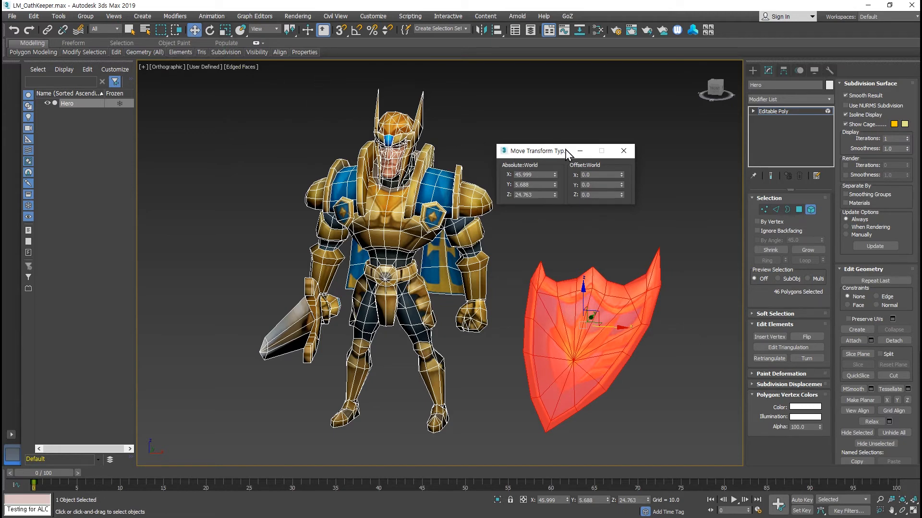
click(209, 30)
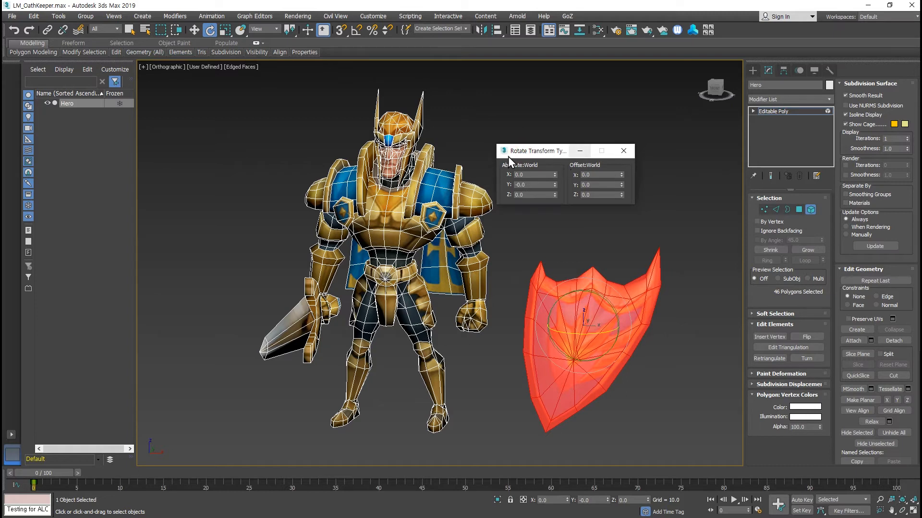
click(224, 30)
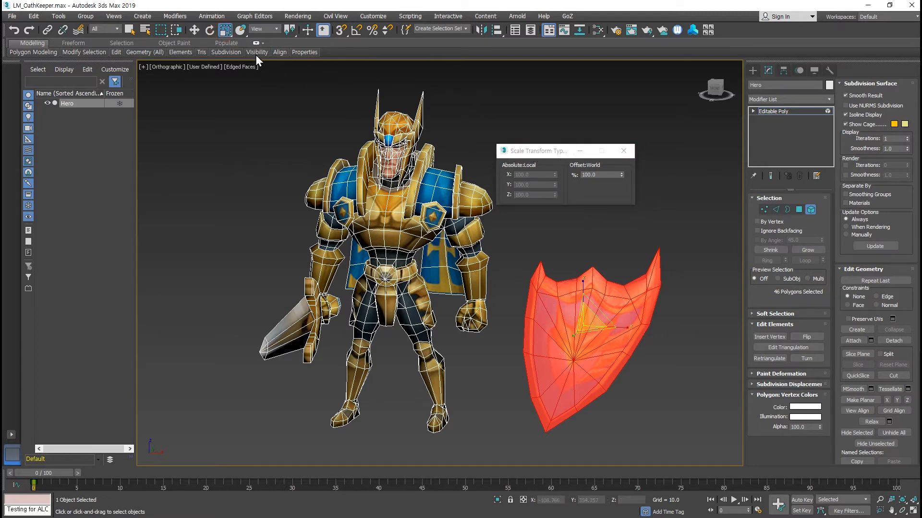
click(224, 31)
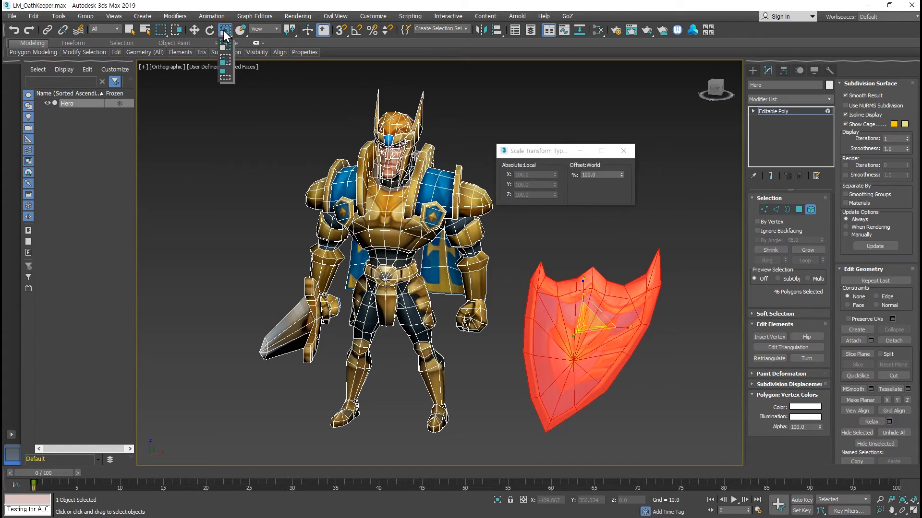
click(227, 62)
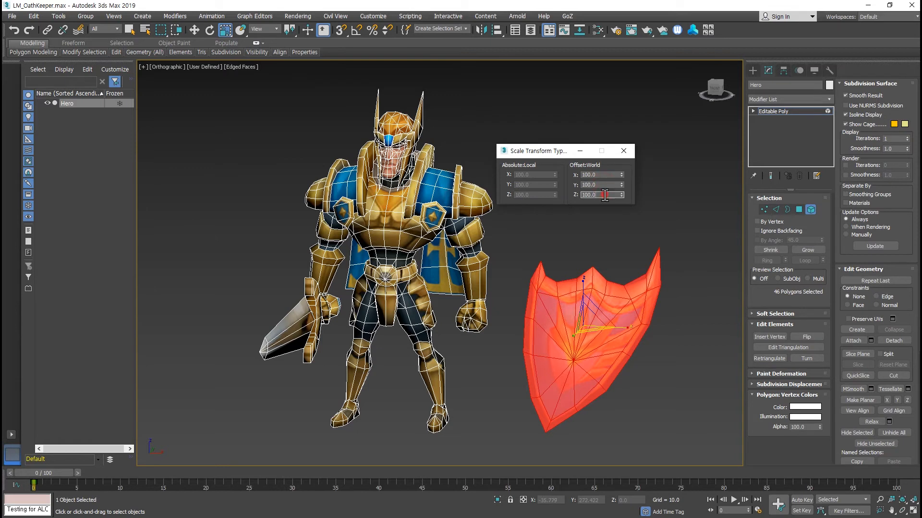
Mirror the shield along X with a negative X offset scale and close the transform type-in
double_click(600, 176)
text(-)
key(Return)
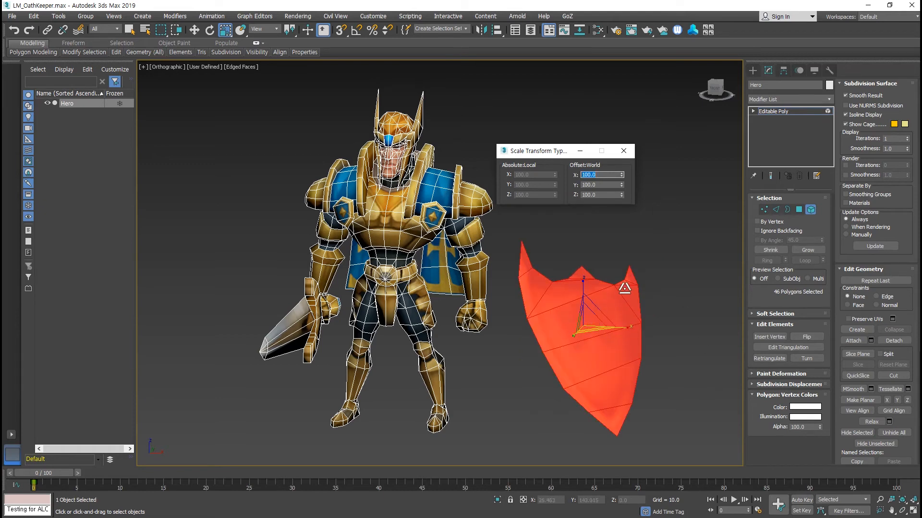
click(623, 151)
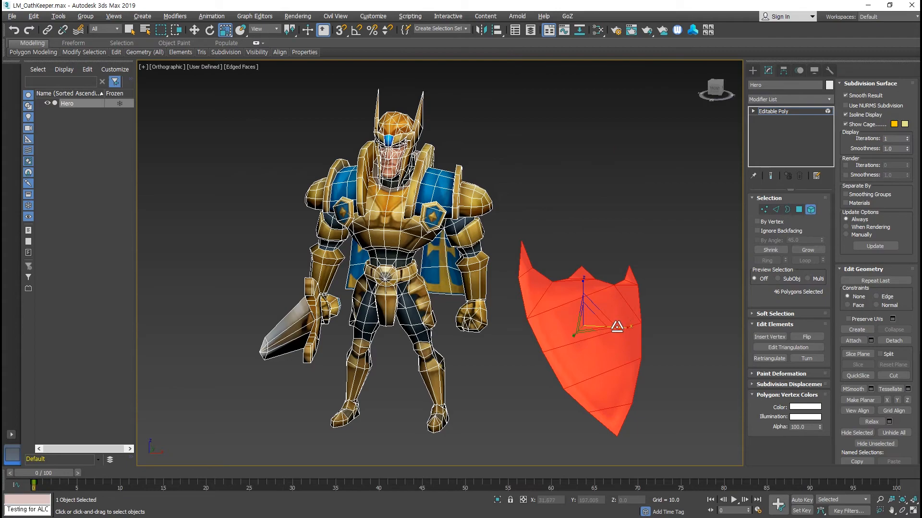
Flip the normals of the mirrored shield element and inspect it from the front
mouse_move(614, 330)
alt+middle_down()
mouse_move(578, 344)
mouse_move(461, 320)
mouse_move(491, 347)
mouse_move(574, 350)
mouse_move(623, 335)
alt+middle_up()
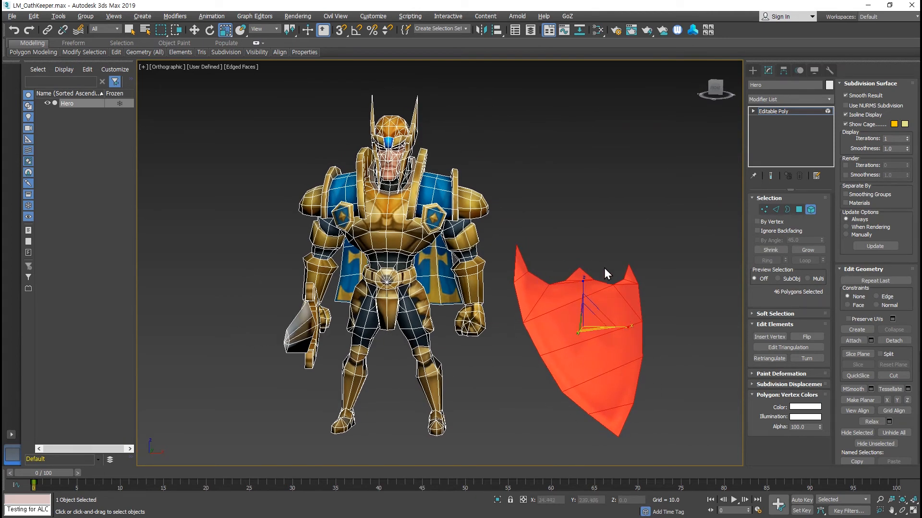
click(806, 337)
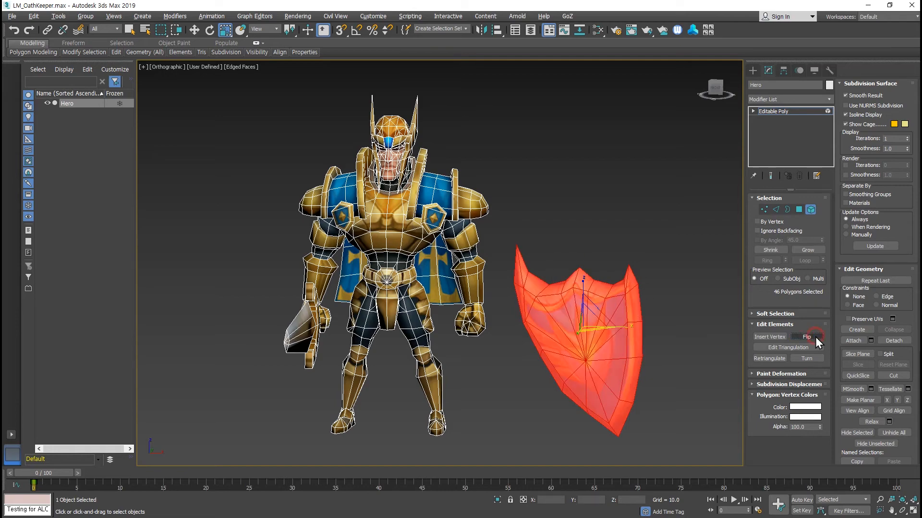
mouse_move(564, 345)
alt+middle_down()
mouse_move(601, 352)
mouse_move(576, 356)
alt+middle_up()
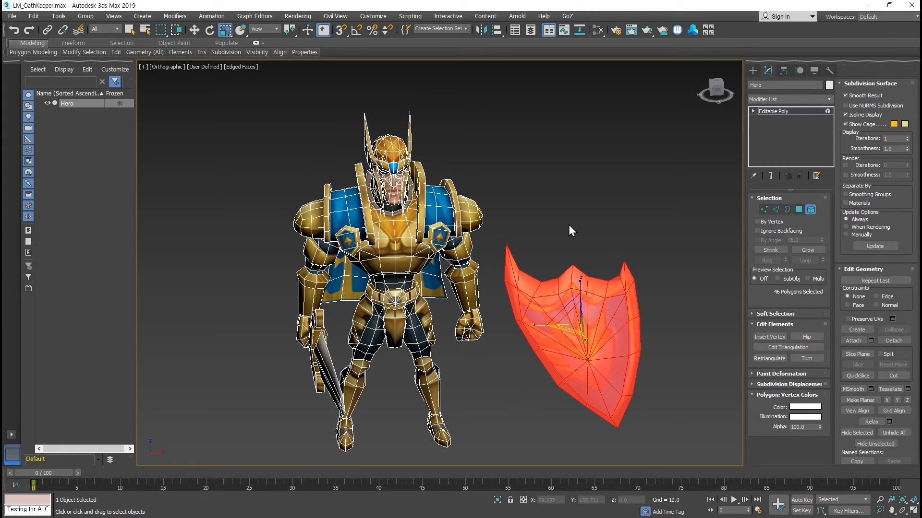
middle_drag(554, 359, 557, 348)
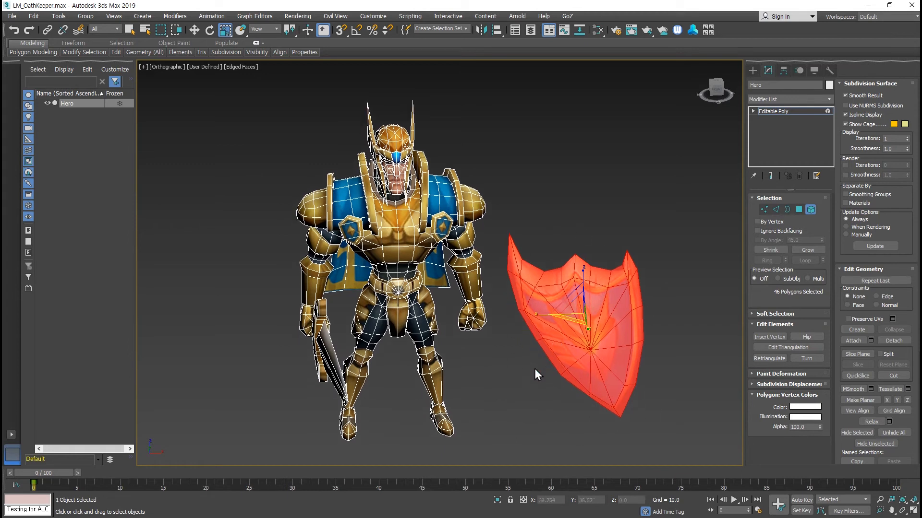
Undo the shield's flip, mirroring, move and rotations, leave element editing and deselect the hero
key(ctrl+z)
key(ctrl+z)
key(ctrl+z)
key(ctrl+z)
key(ctrl+z)
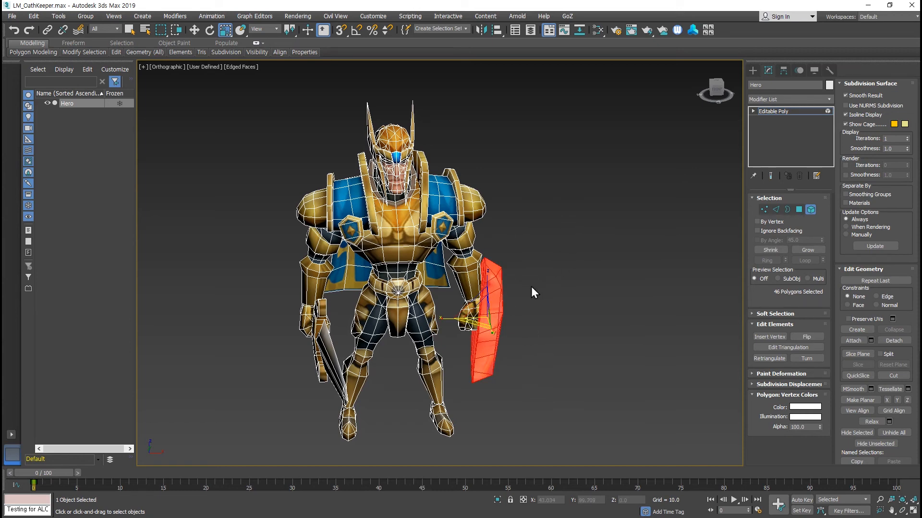
alt+middle_drag(531, 292, 606, 274)
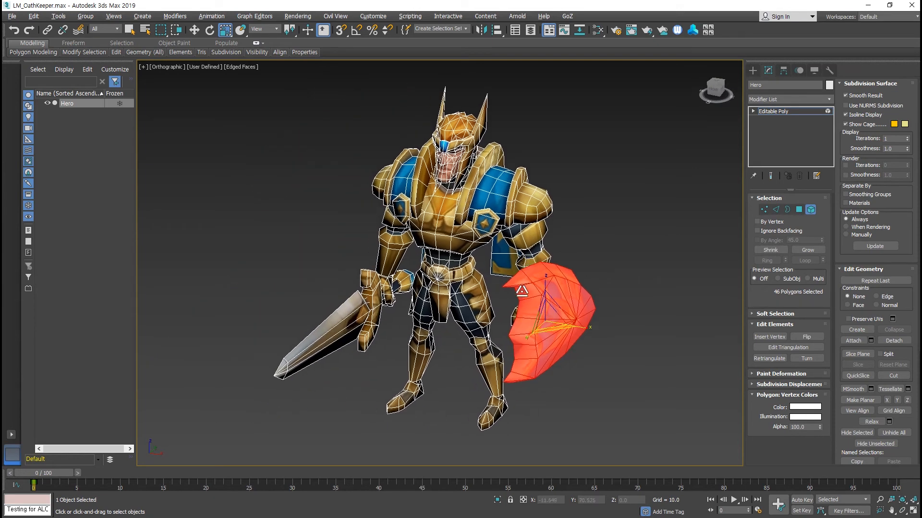
key(shift+z)
click(647, 248)
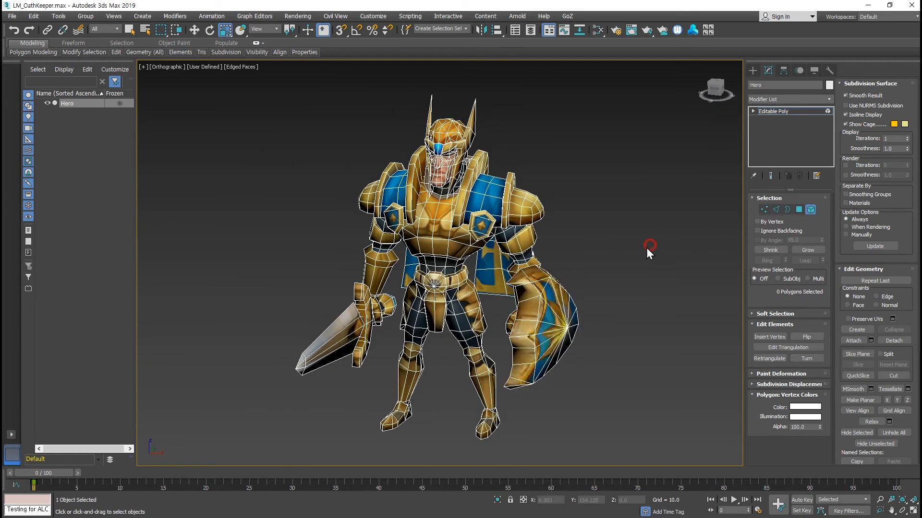
click(810, 210)
click(654, 195)
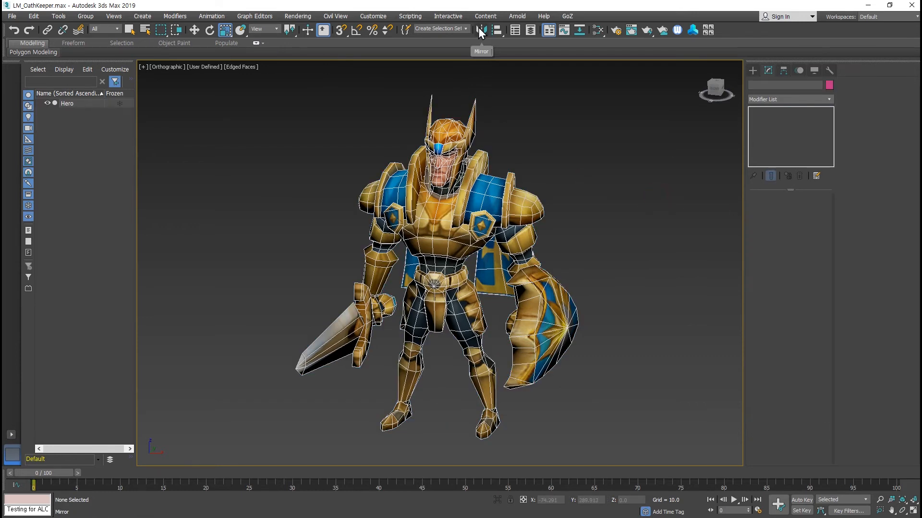
Clone the hero as two independent copies spaced about 79 units apart along negative X, and select the farthest copy
scroll(582, 230, down, 5)
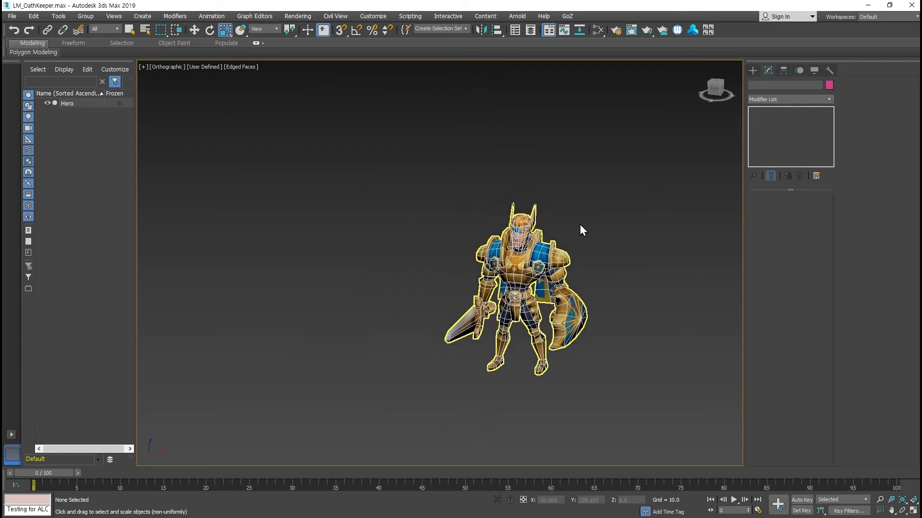
click(458, 335)
key(w)
middle_drag(575, 383, 641, 419)
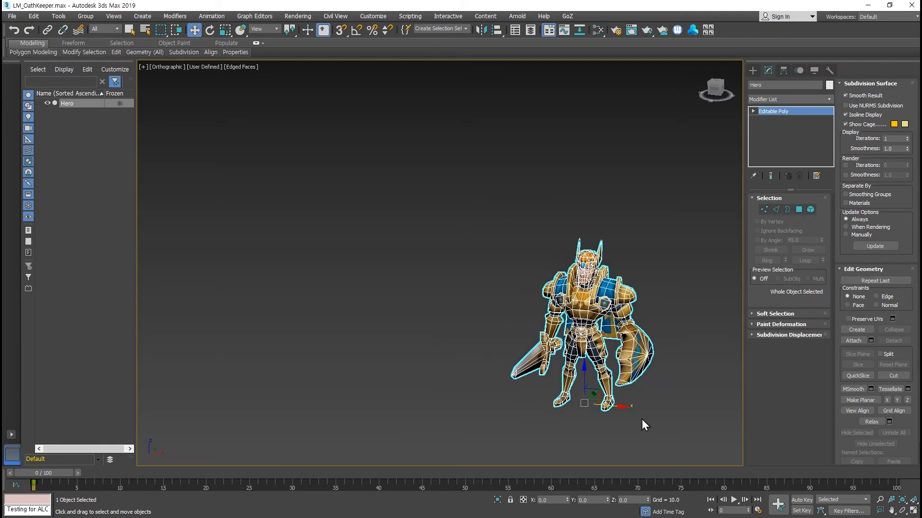
shift+drag(607, 406, 448, 393)
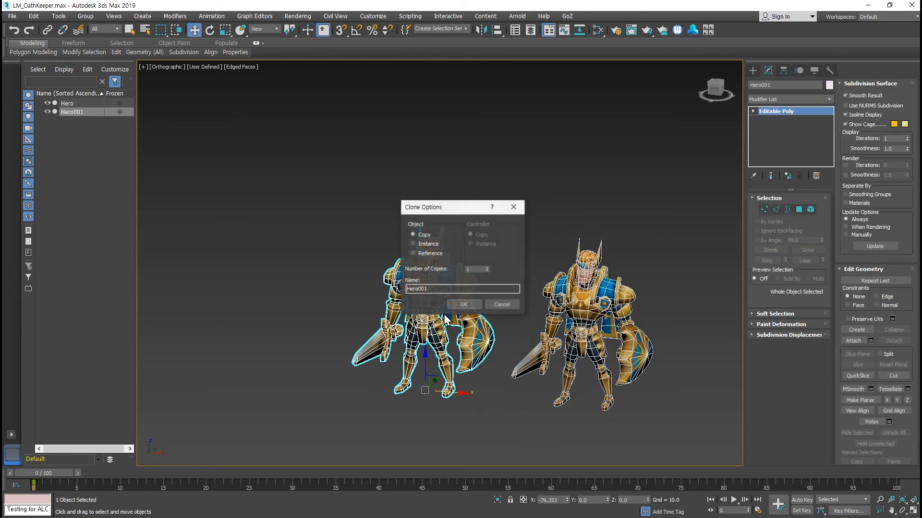
click(487, 267)
click(461, 305)
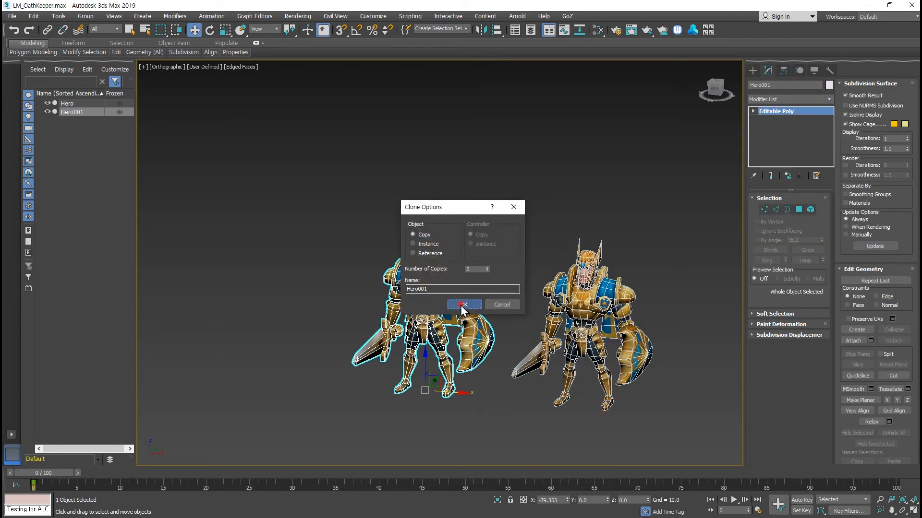
scroll(532, 214, up, 2)
click(409, 171)
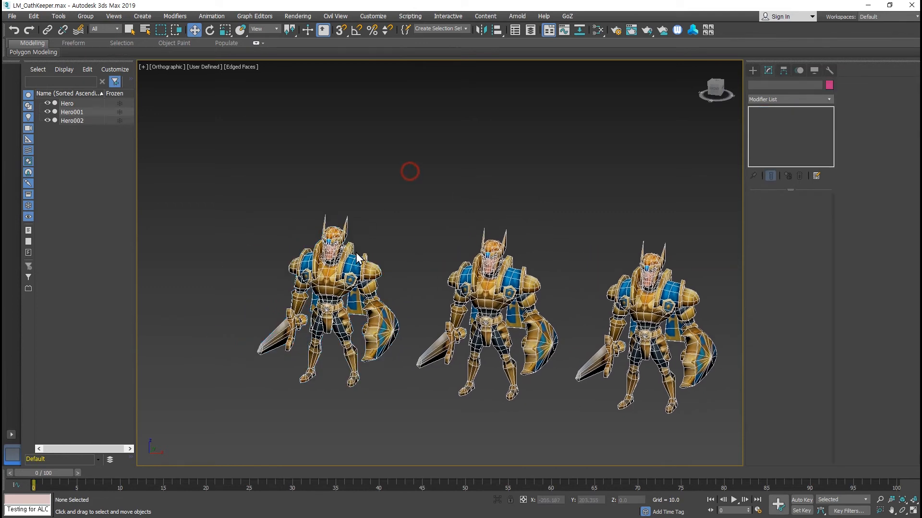
click(356, 252)
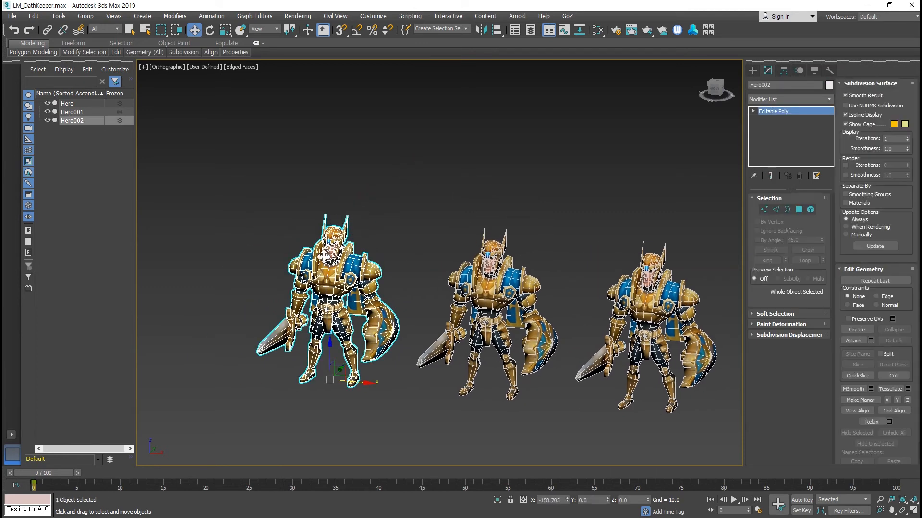
Mirror the farthest hero copy across X in Transform mode without cloning, comparing it with Geometry mode, and deselect it
click(482, 31)
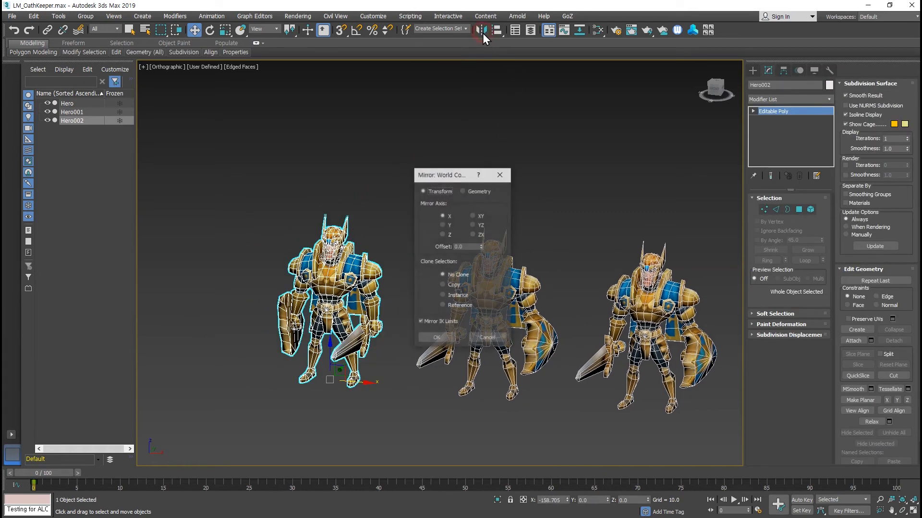
drag(456, 175, 415, 86)
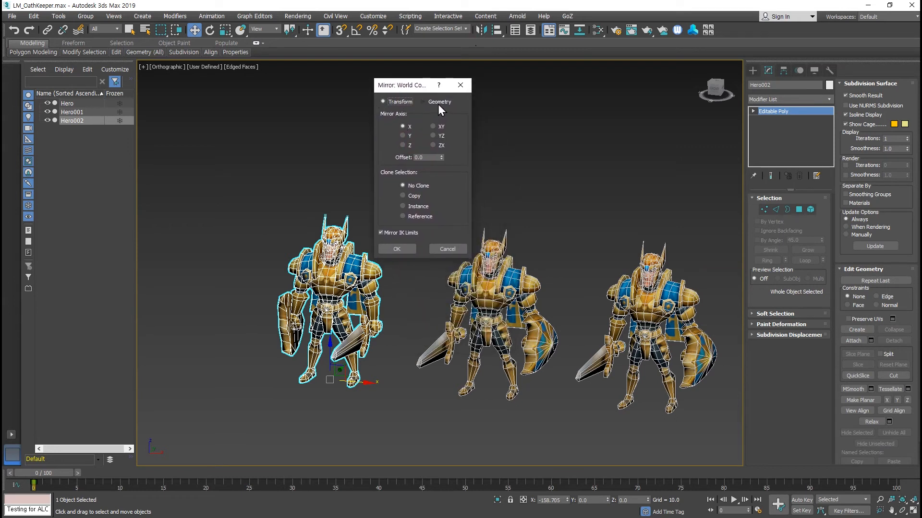
click(438, 102)
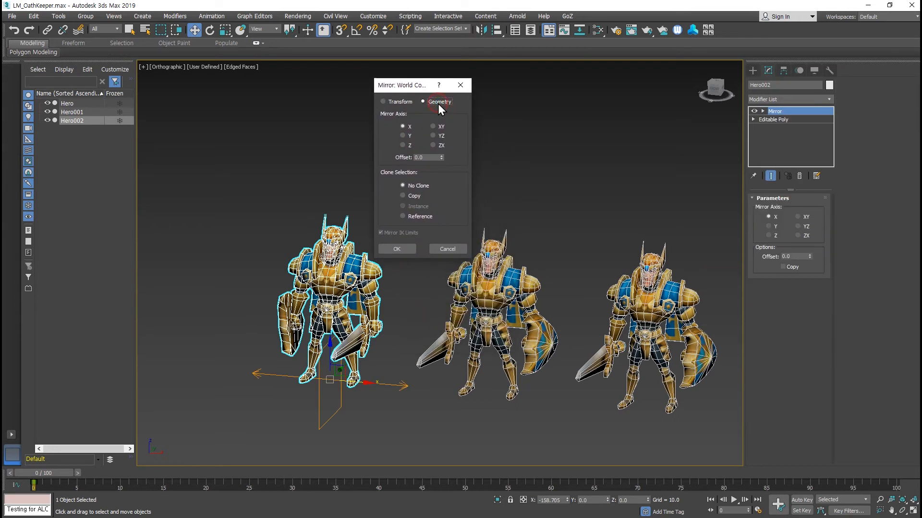
click(398, 101)
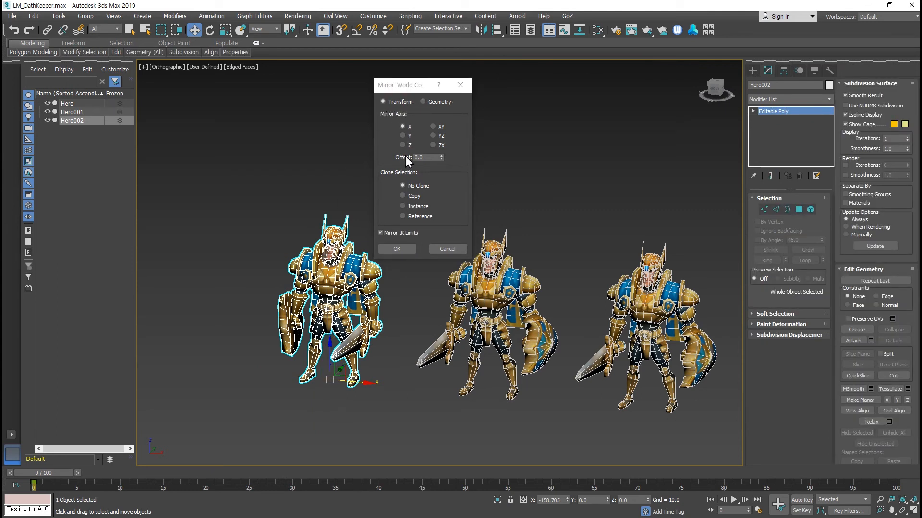
click(392, 249)
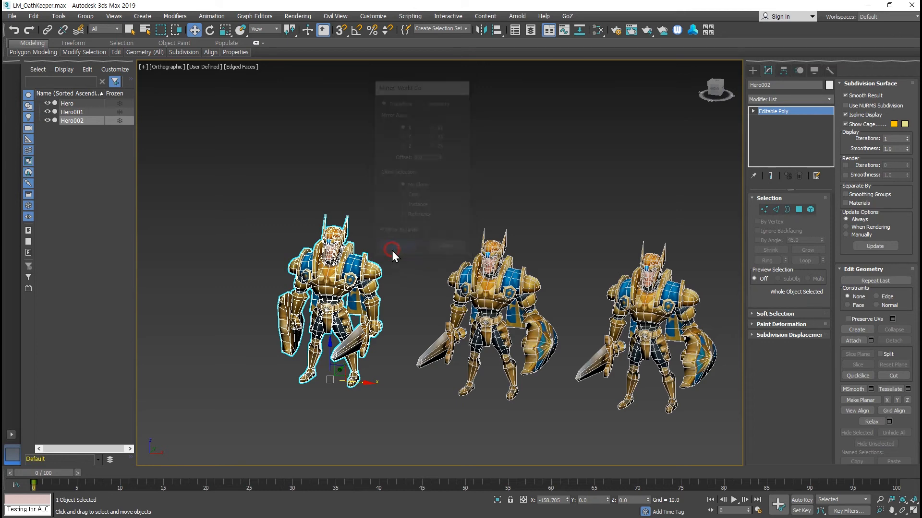
click(552, 160)
Mirror the middle hero across X in Geometry mode with No Clone, comparing it with Transform mode before confirming
drag(549, 159, 467, 337)
click(481, 30)
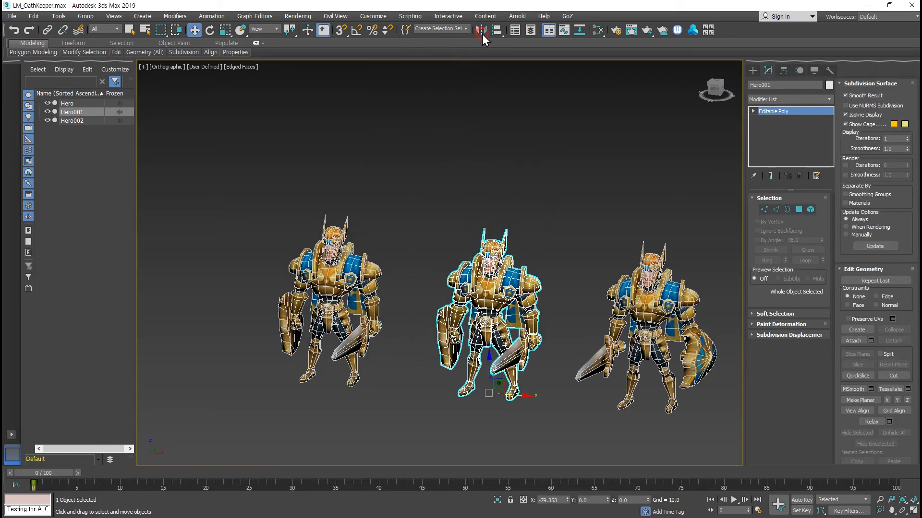
click(482, 192)
drag(460, 174, 578, 87)
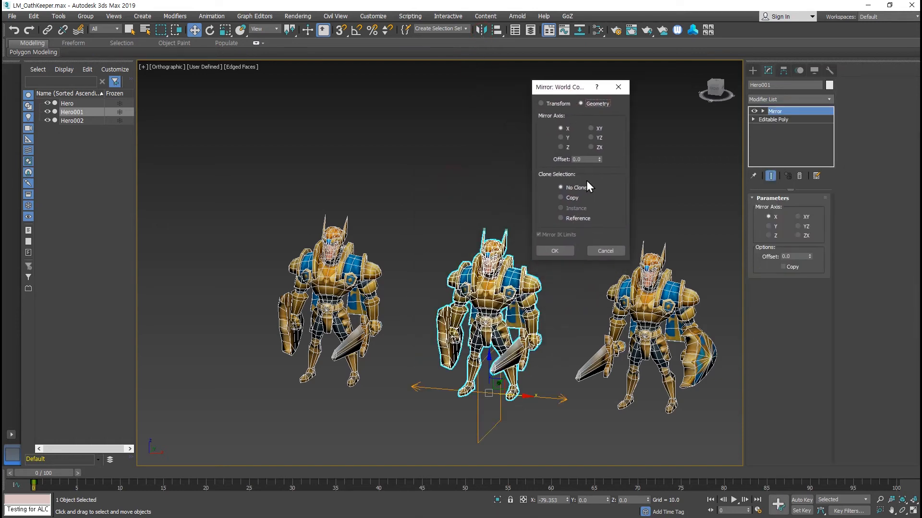
click(550, 103)
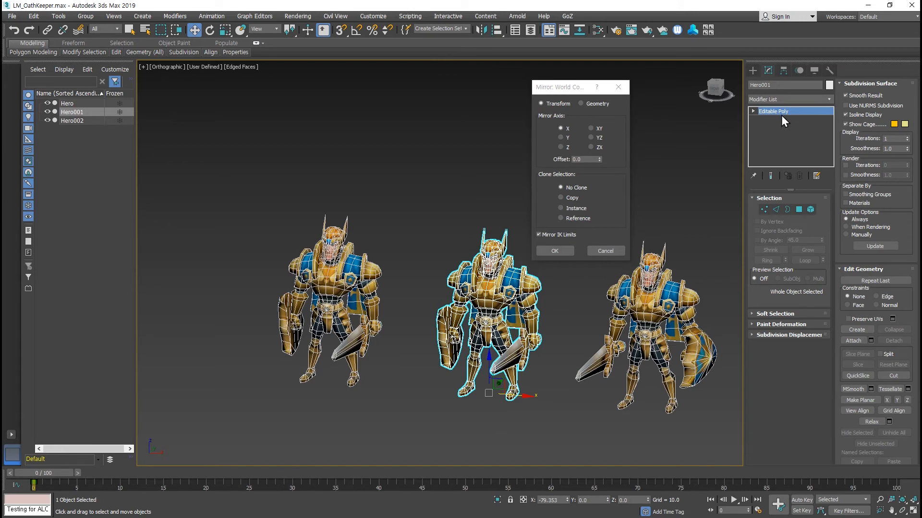
click(590, 104)
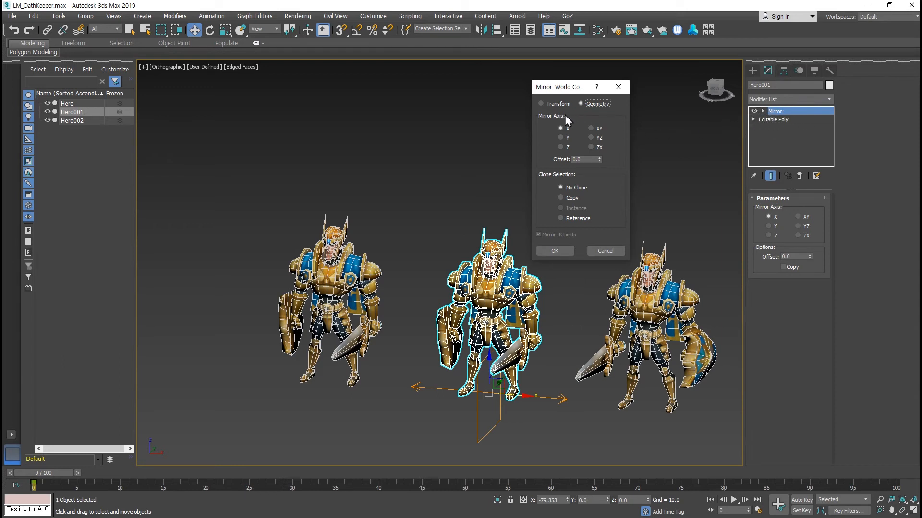
click(548, 104)
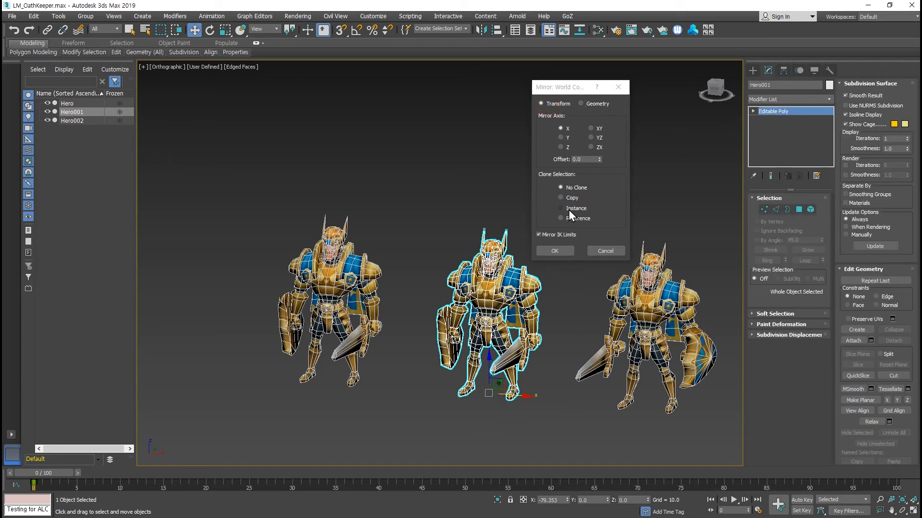
click(597, 105)
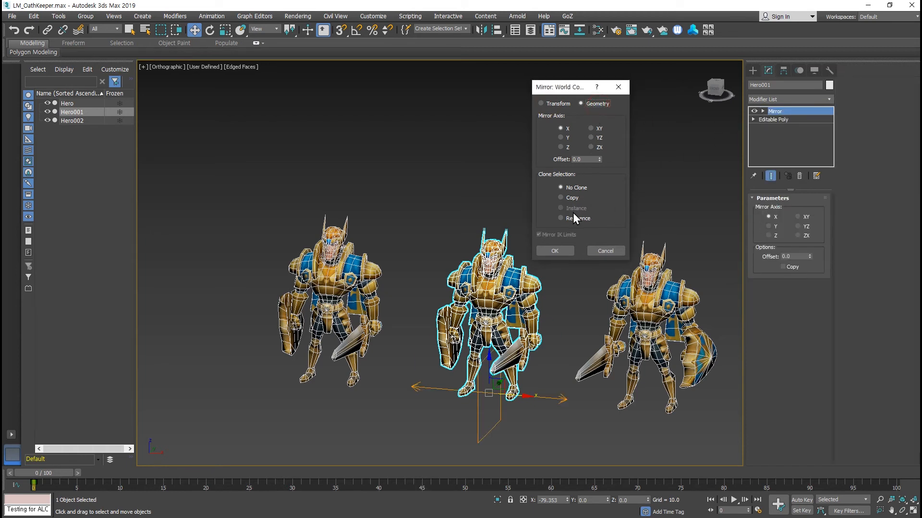
click(556, 251)
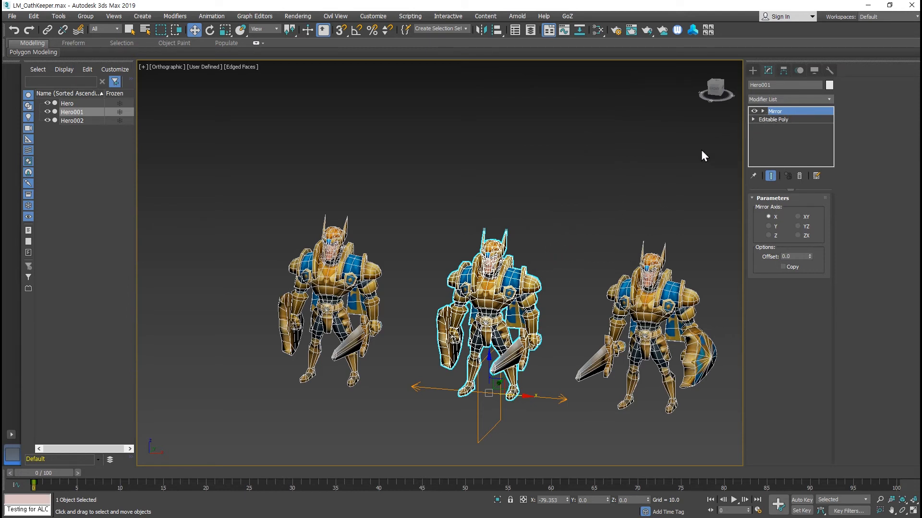
Try a second geometry mirror on the middle hero, cancel it, then add a parametric Mirror modifier and delete it
click(478, 32)
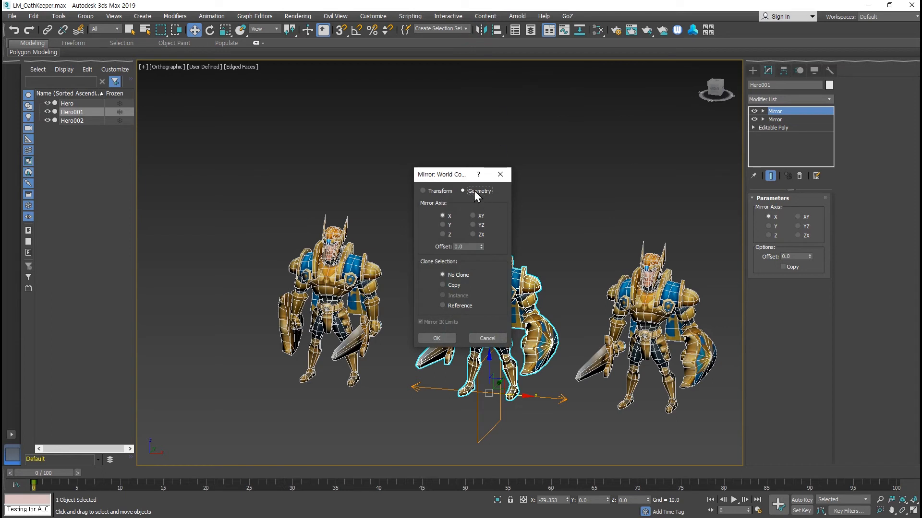
click(501, 174)
click(174, 16)
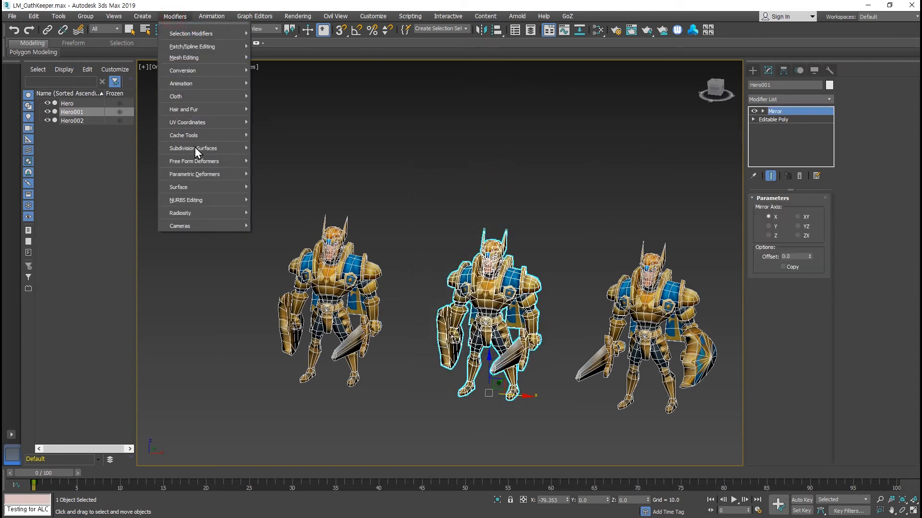
mouse_move(220, 177)
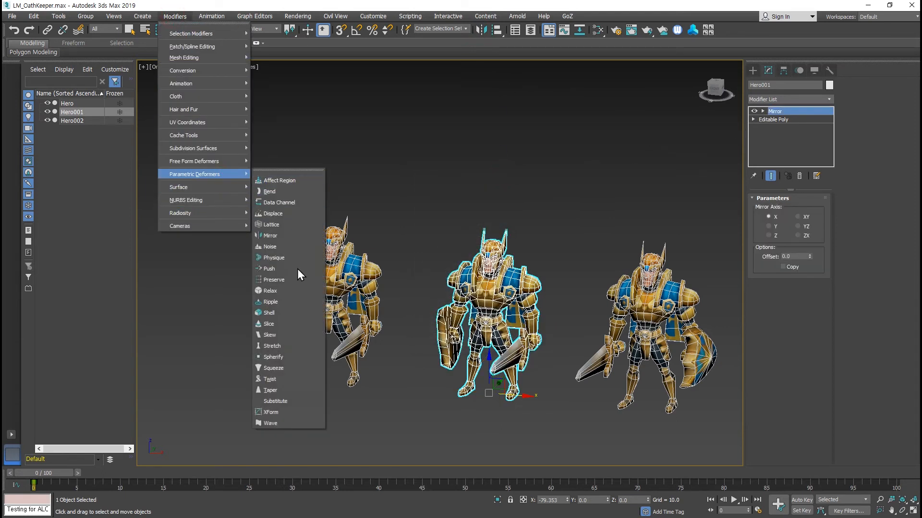
click(271, 235)
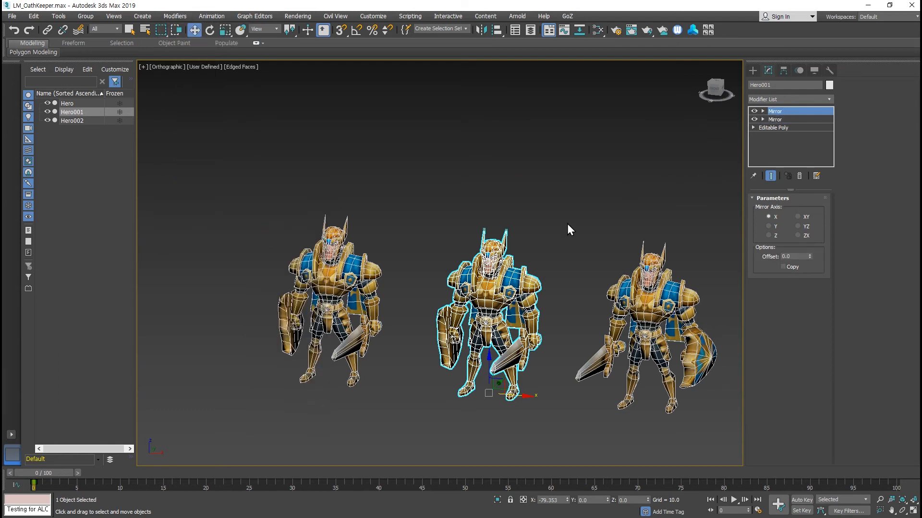
click(799, 177)
click(518, 206)
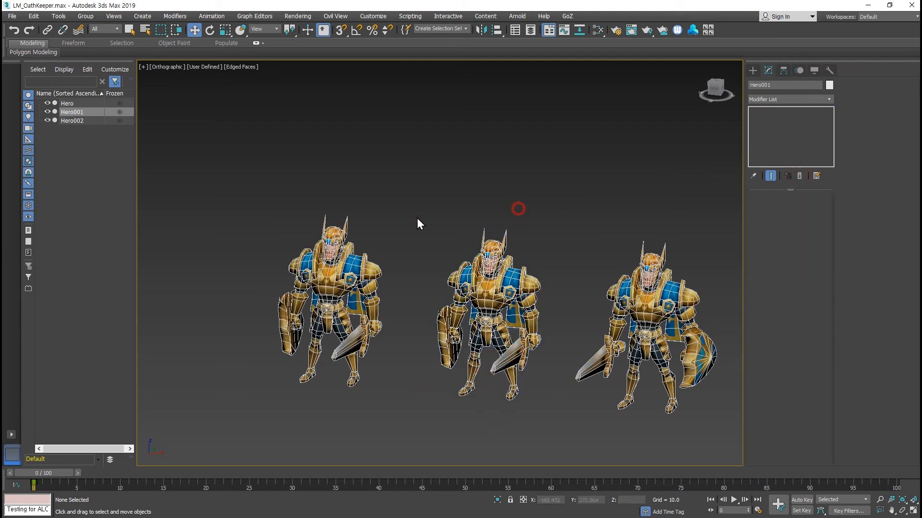
Compare the Geometry and Transform mirror modes on the farthest hero without applying either, and check the middle hero's modifier stack
drag(380, 202, 320, 296)
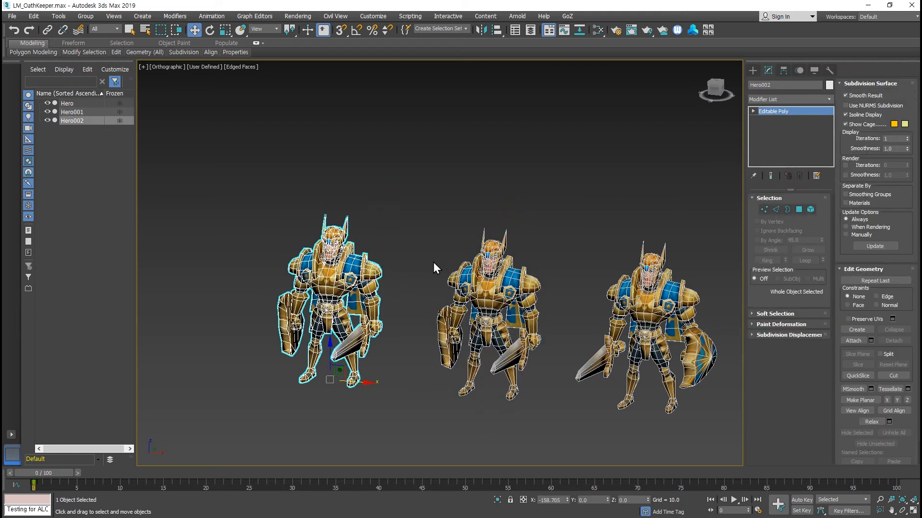
click(480, 30)
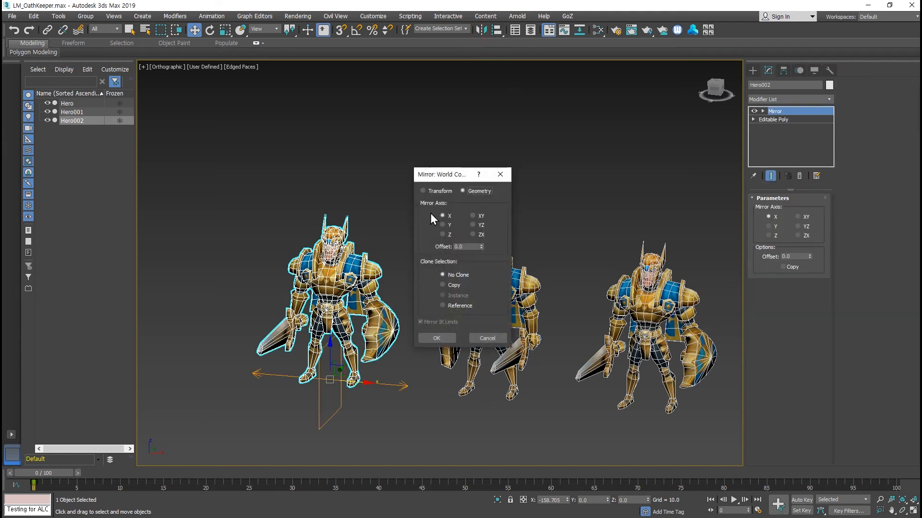
click(430, 191)
click(500, 174)
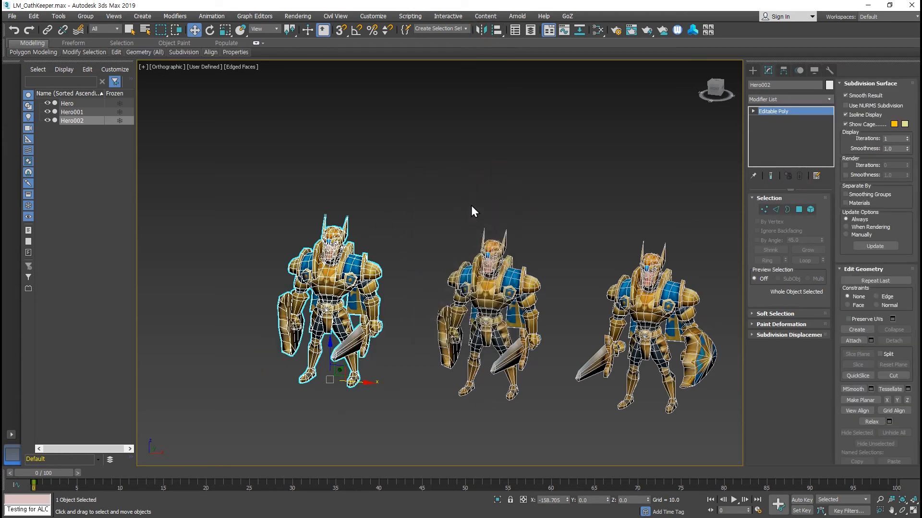
click(499, 270)
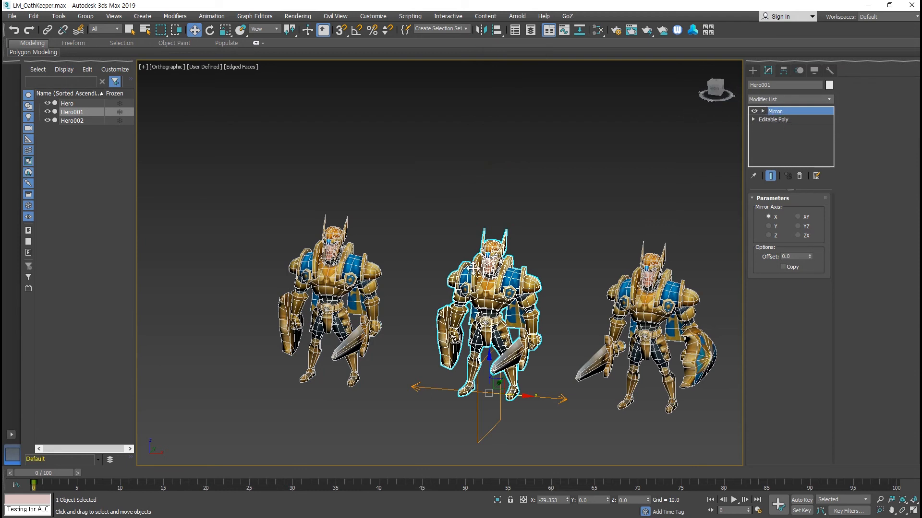
click(402, 210)
Clone the farthest, transform-mirrored hero as one independent copy about 64 units along negative X
drag(390, 182, 336, 350)
middle_drag(342, 366, 431, 366)
shift+drag(439, 381, 318, 376)
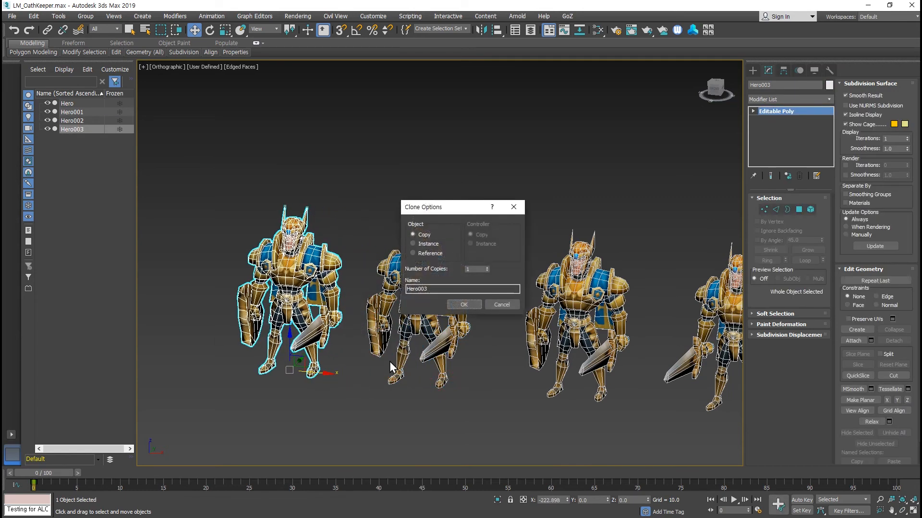
click(463, 305)
middle_drag(469, 243, 439, 234)
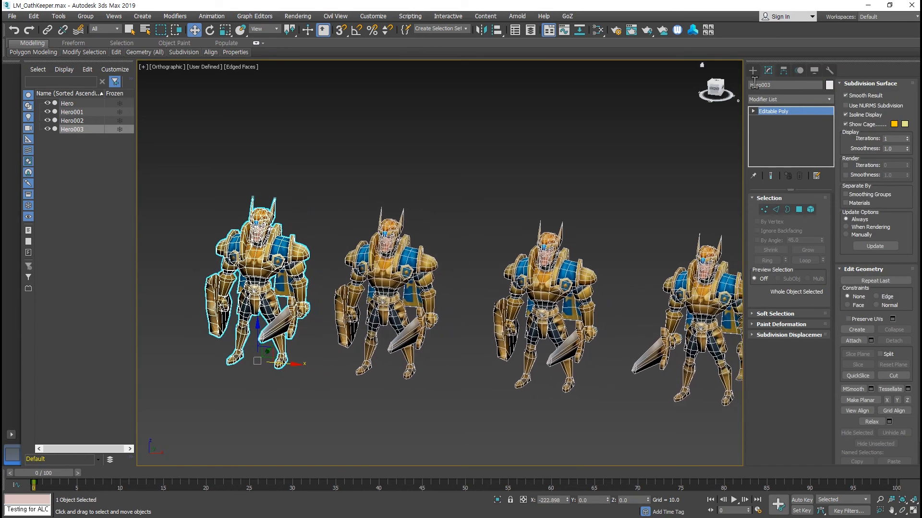
Apply Reset XForm to the new hero copy and inspect its modifier stack
click(828, 71)
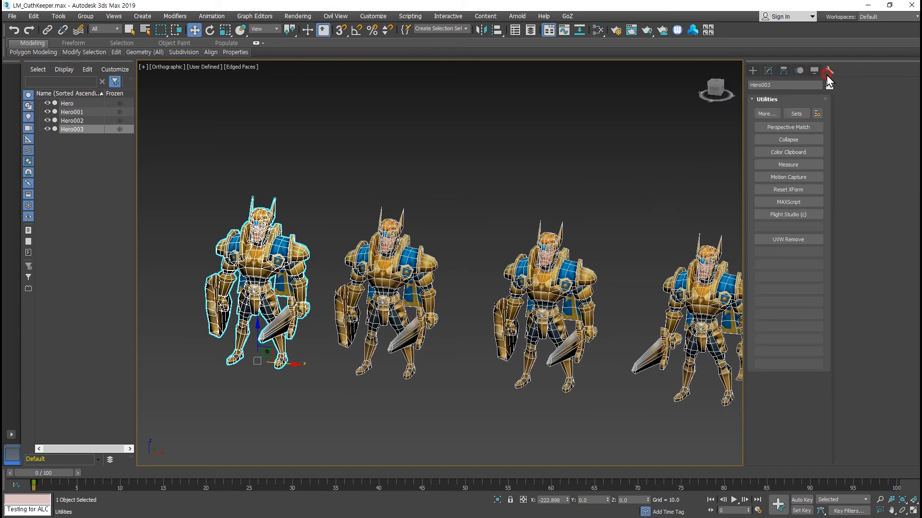
click(803, 188)
click(781, 395)
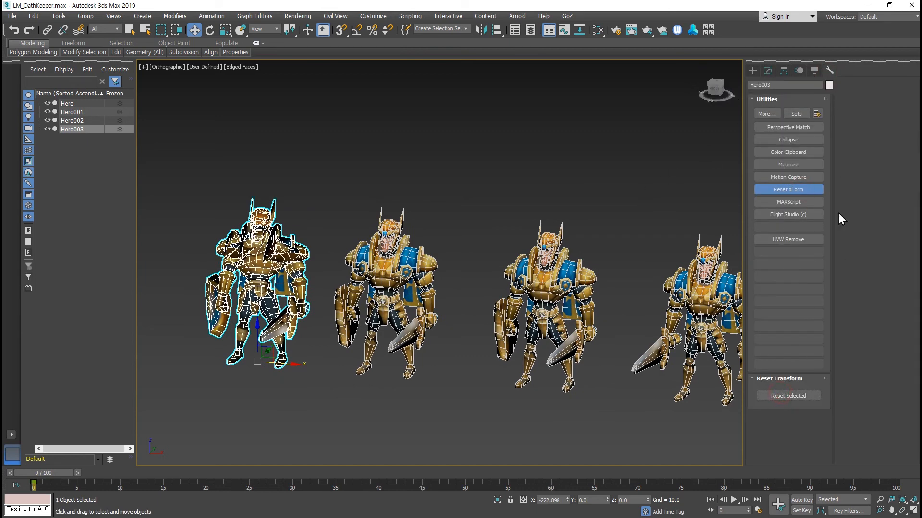
click(796, 190)
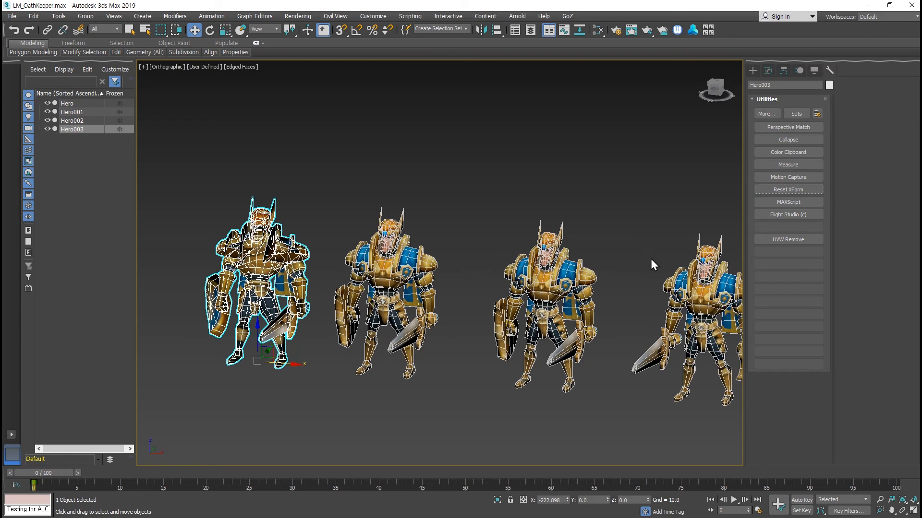
middle_drag(664, 279, 619, 271)
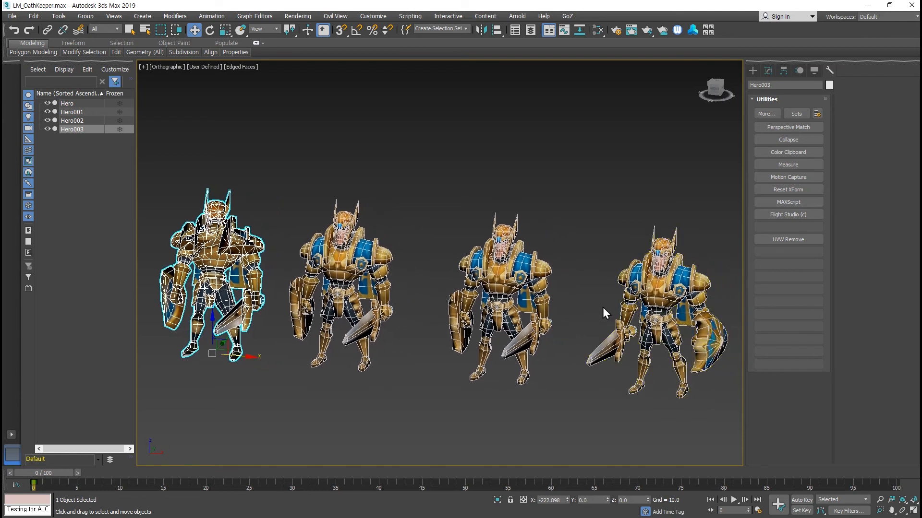
middle_drag(240, 265, 273, 278)
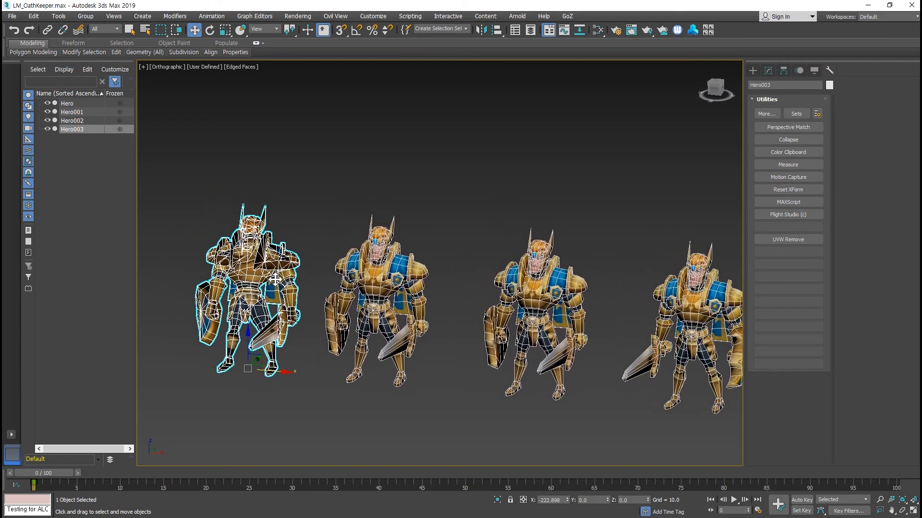
click(768, 71)
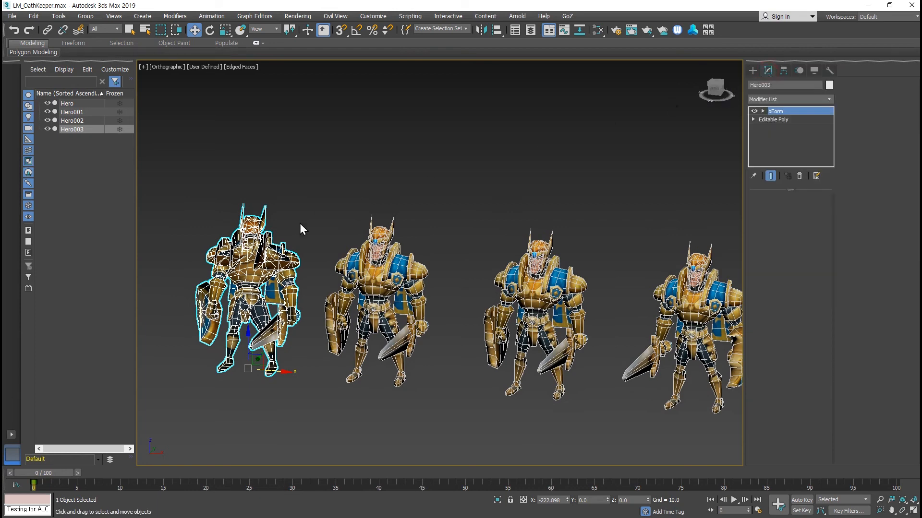
Set the absolute local X scale of the hero beside the reset copy to 100 and close the transform type-in
click(431, 290)
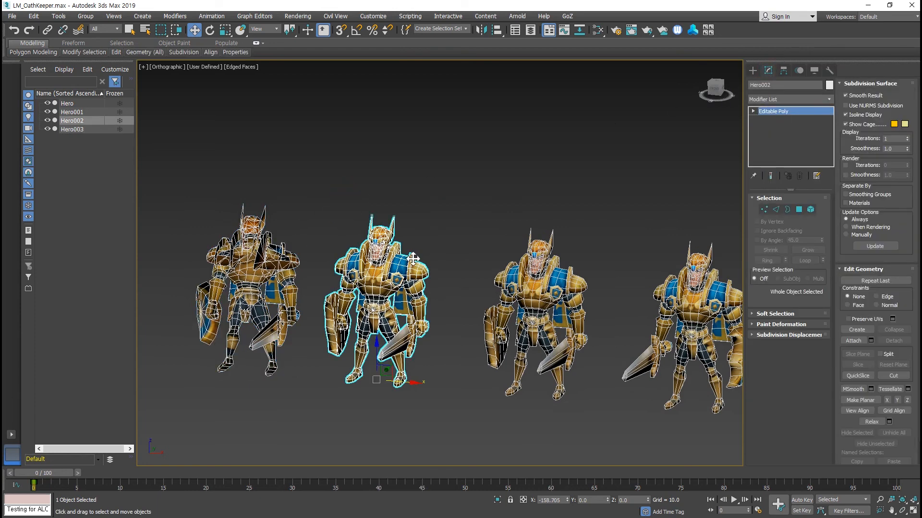
key(F12)
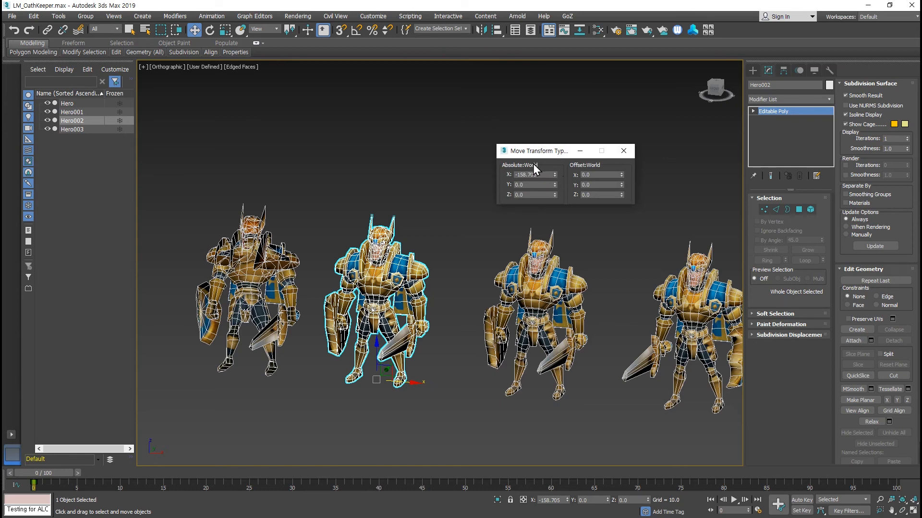
key(r)
double_click(518, 175)
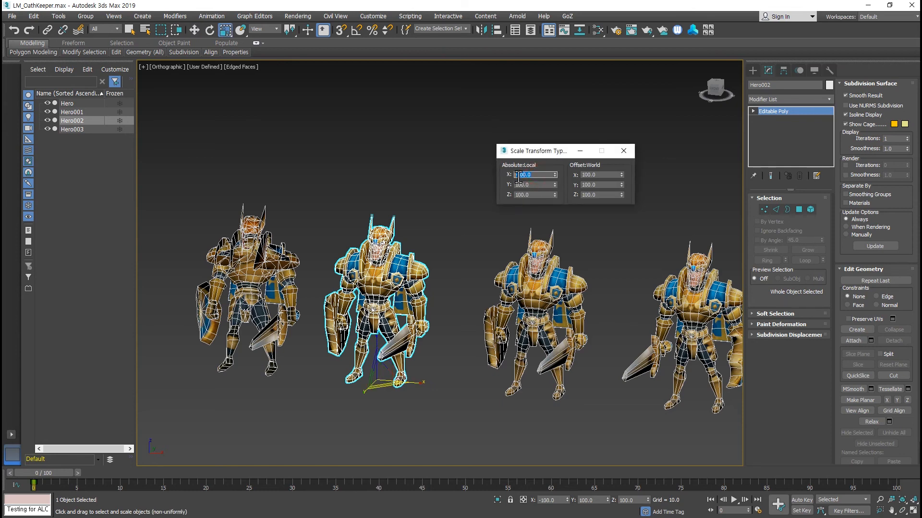
drag(518, 176, 506, 177)
key(Delete)
key(Return)
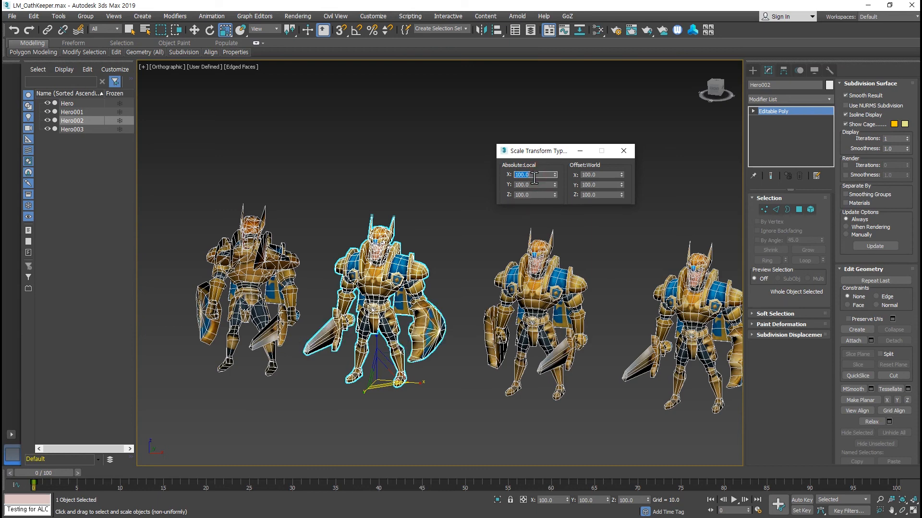
click(623, 151)
Select the farthest hero copy and delete its XForm modifier
click(488, 145)
click(296, 257)
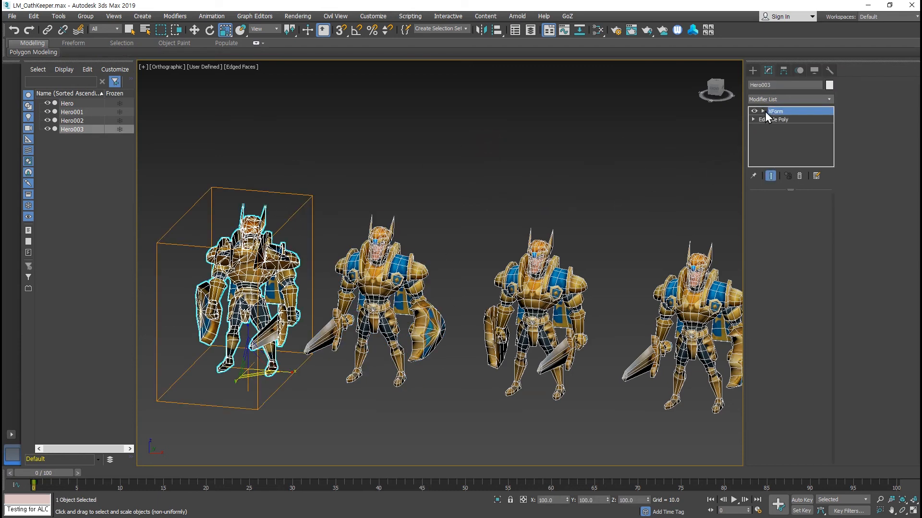
click(799, 176)
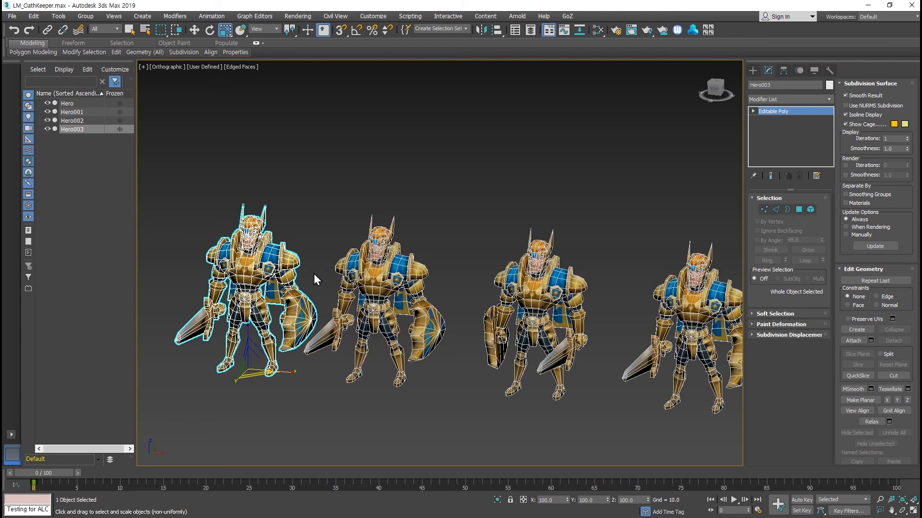
Compare the modifier stacks of the original hero and the farthest copy, and clear the selection
click(696, 328)
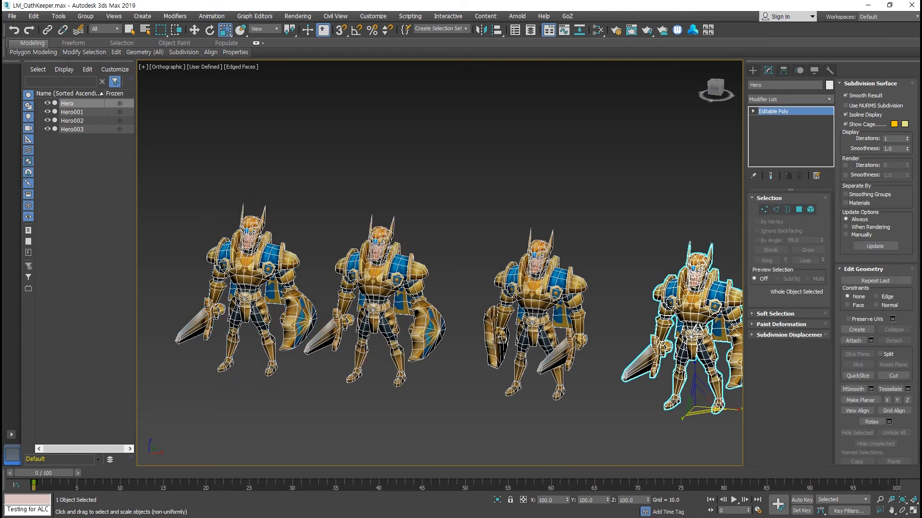
click(257, 264)
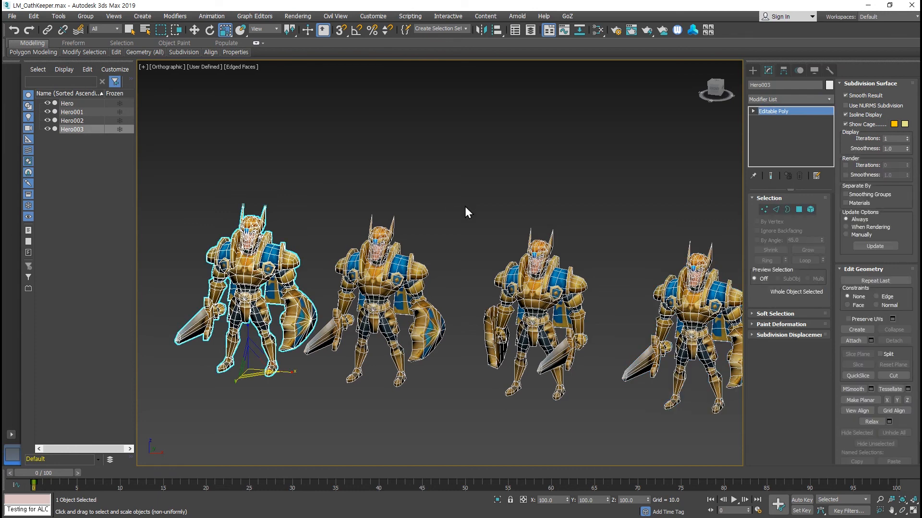
click(467, 216)
Apply Reset XForm to the hero carrying the Mirror modifier and inspect its modifier stack
drag(497, 204, 585, 285)
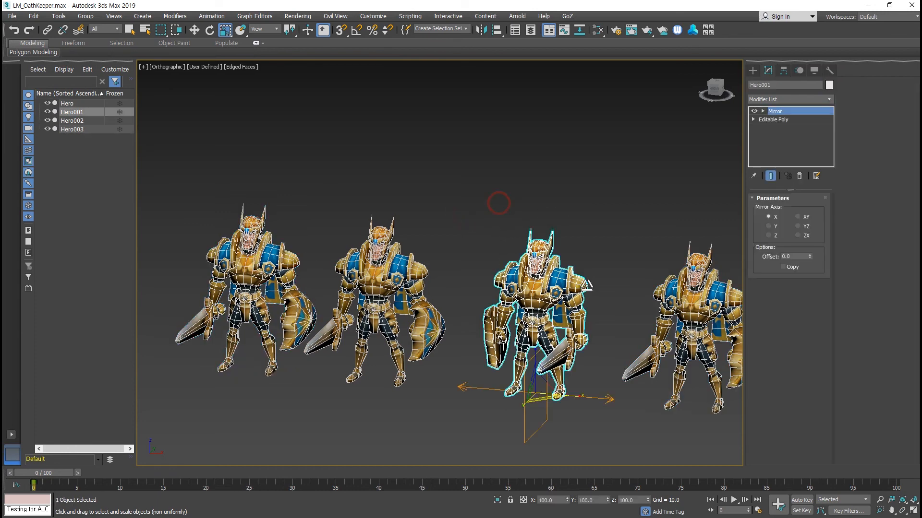
middle_drag(561, 269, 526, 247)
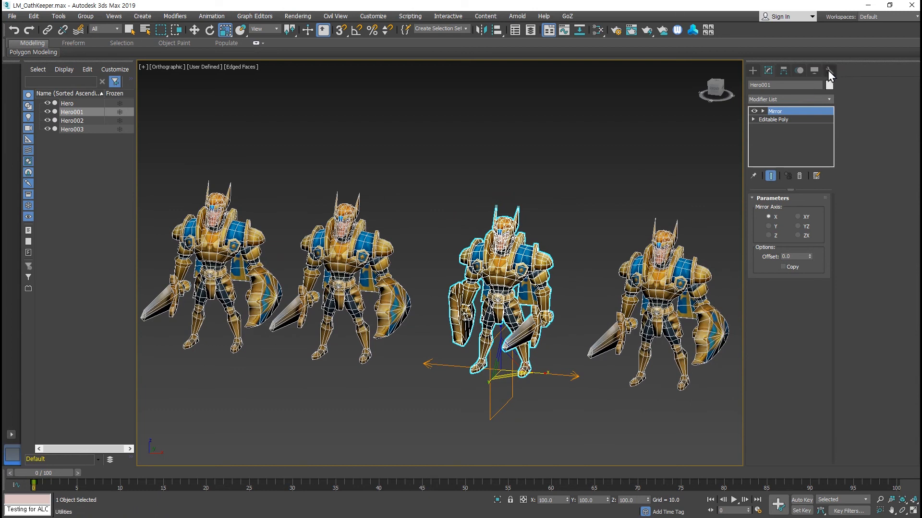
click(829, 70)
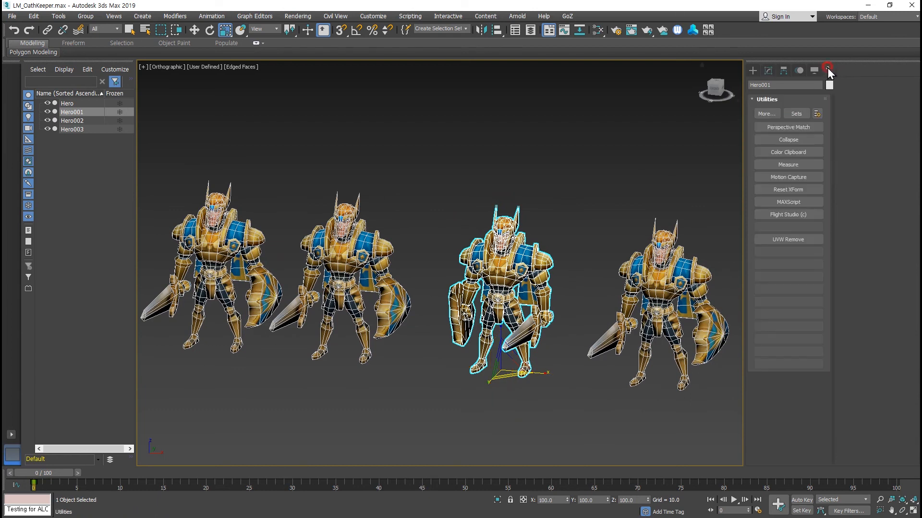
click(800, 191)
click(787, 396)
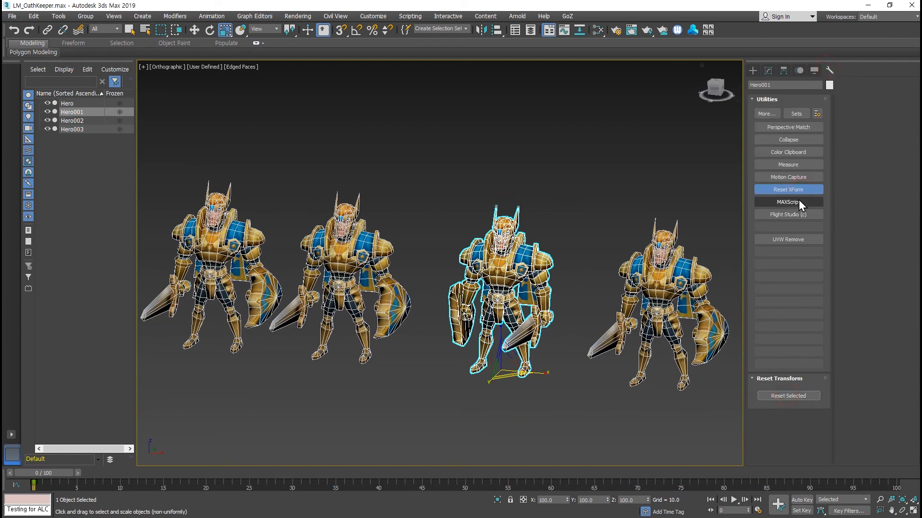
click(768, 70)
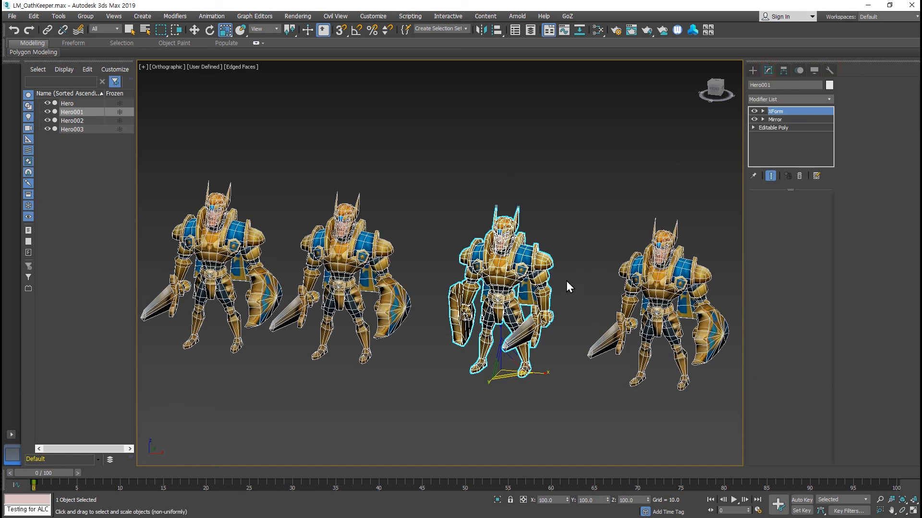
Delete the XForm modifier above Mirror on the mirrored hero
click(801, 177)
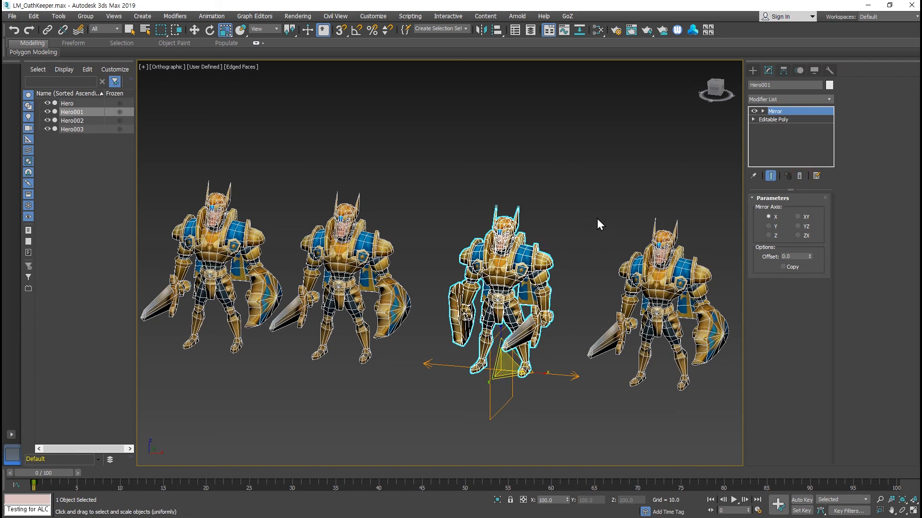
middle_drag(608, 200, 523, 204)
key(r)
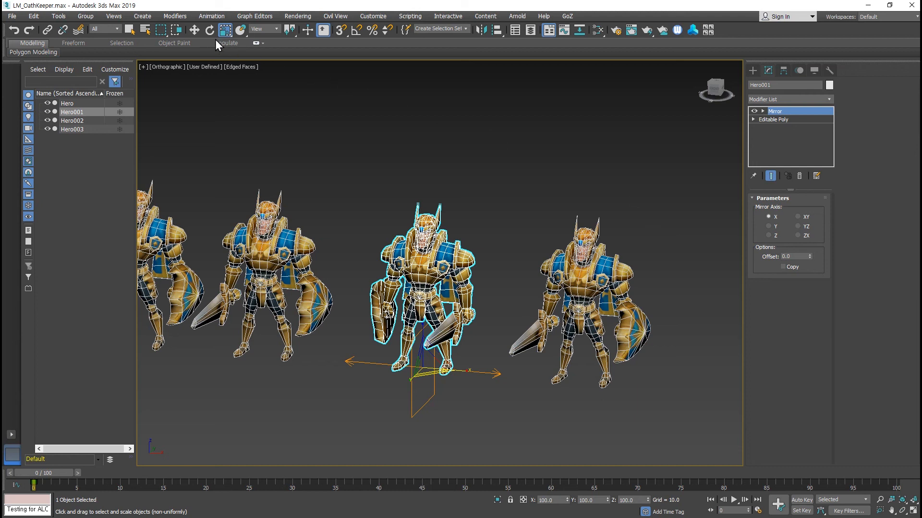
Look through the mesh editing modifiers and the expanded Polygon Modeling options for symmetry tools, and deselect the hero
click(174, 17)
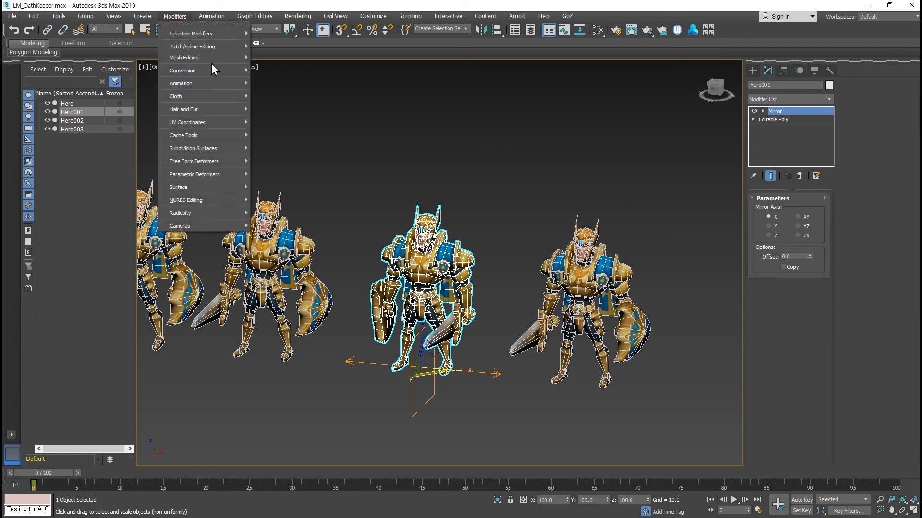
mouse_move(211, 59)
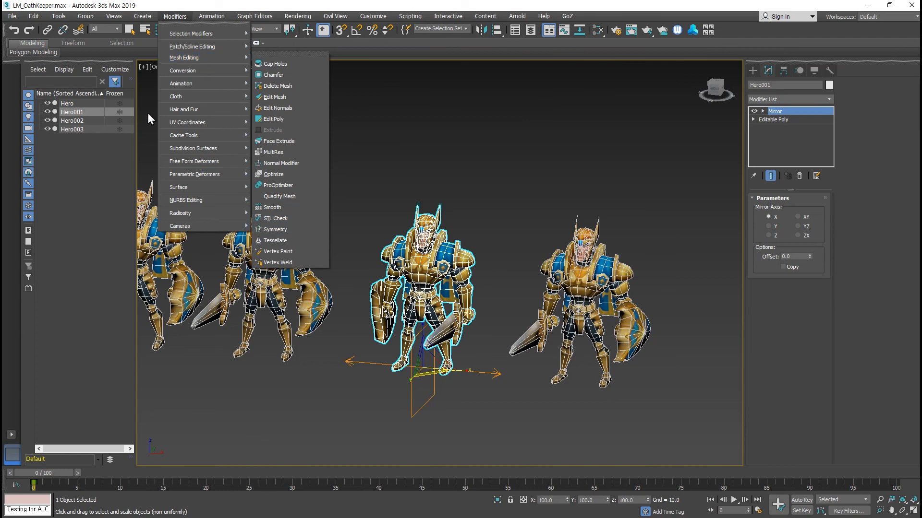
click(384, 89)
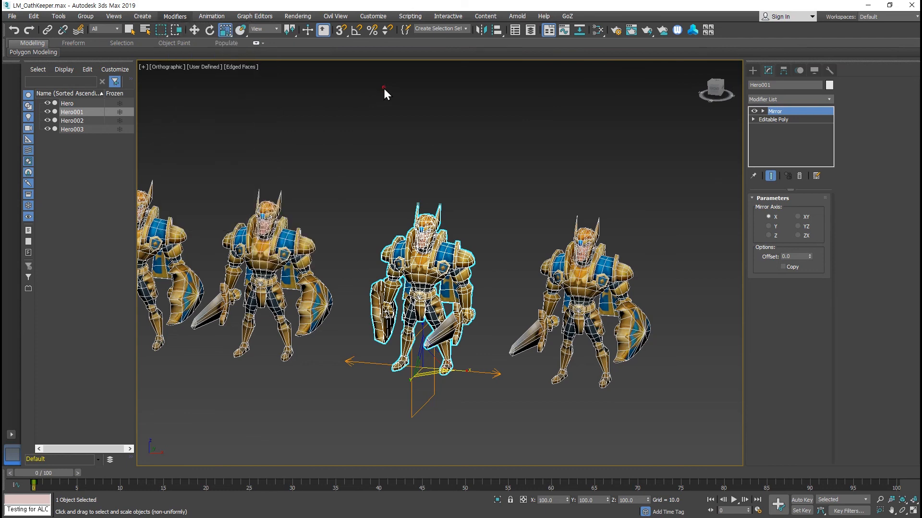
click(258, 43)
click(86, 90)
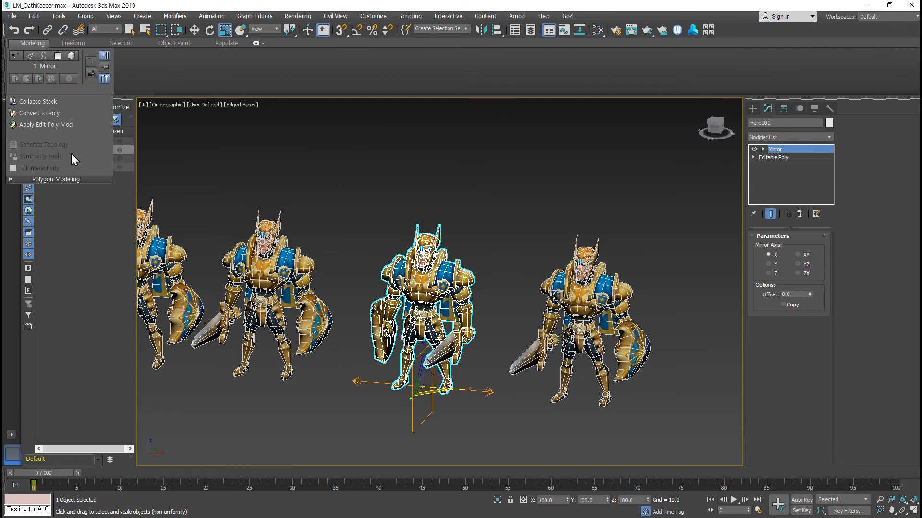
click(330, 169)
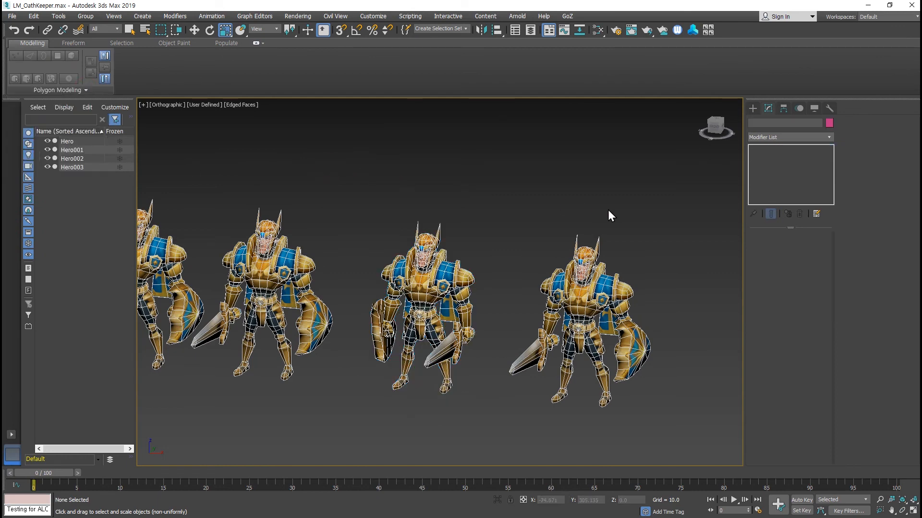
Select the original hero's shield element, check its scale type-in fields without changing them, and leave element editing
drag(644, 295, 644, 294)
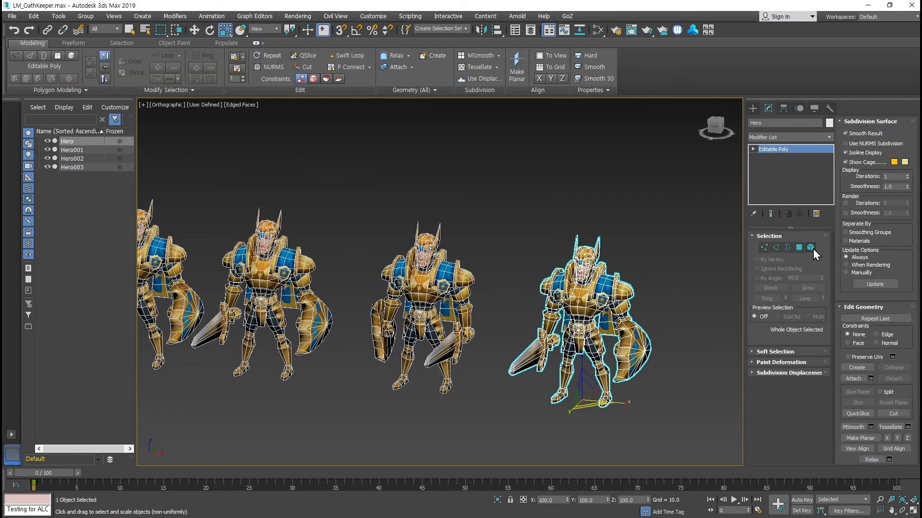
click(810, 247)
click(641, 353)
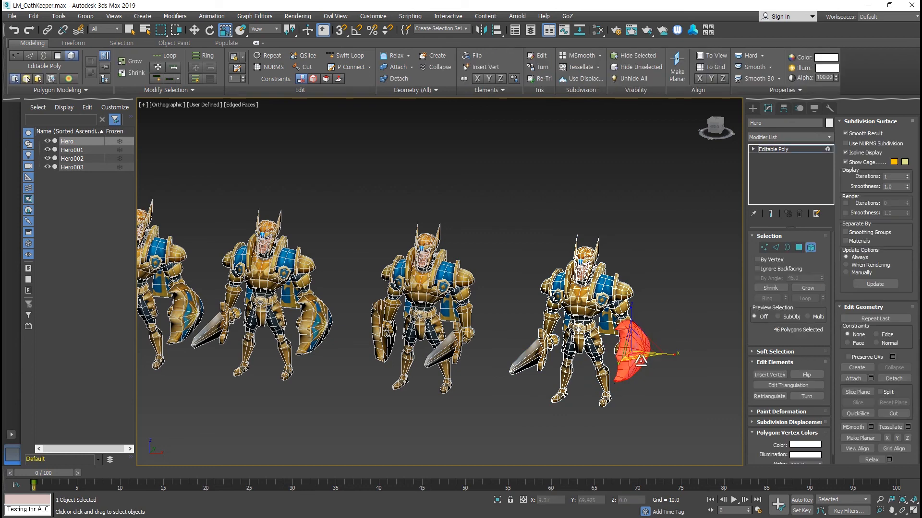
key(F12)
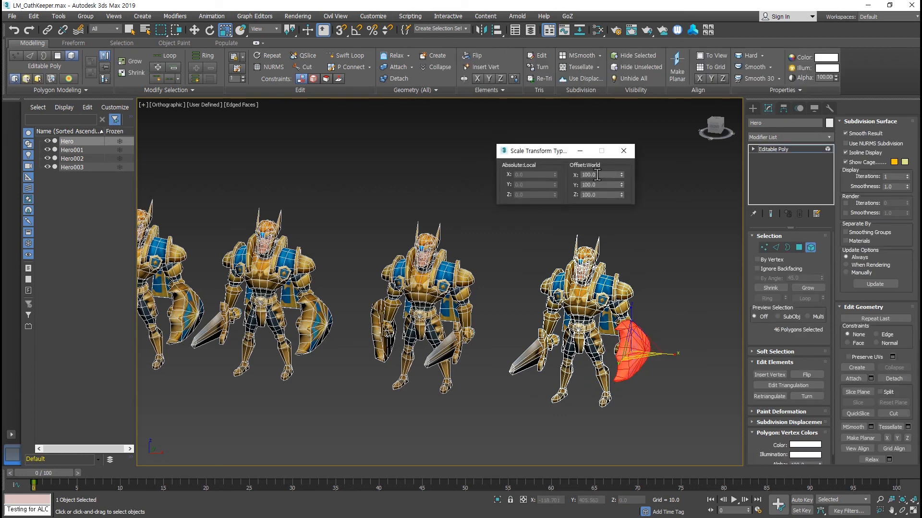
click(623, 151)
click(811, 248)
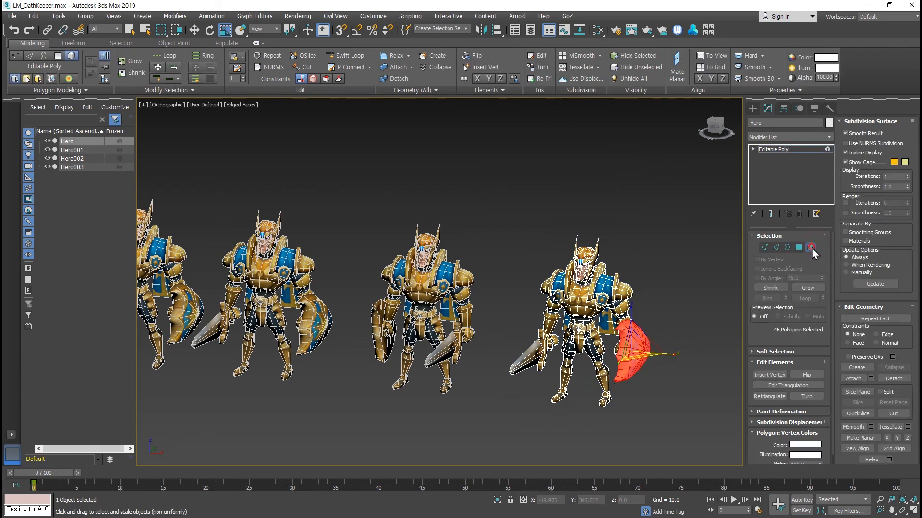
click(594, 228)
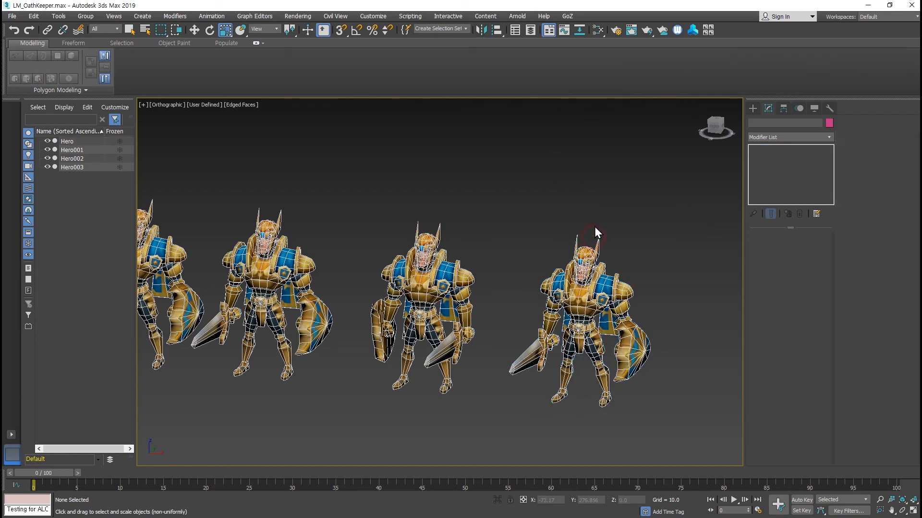